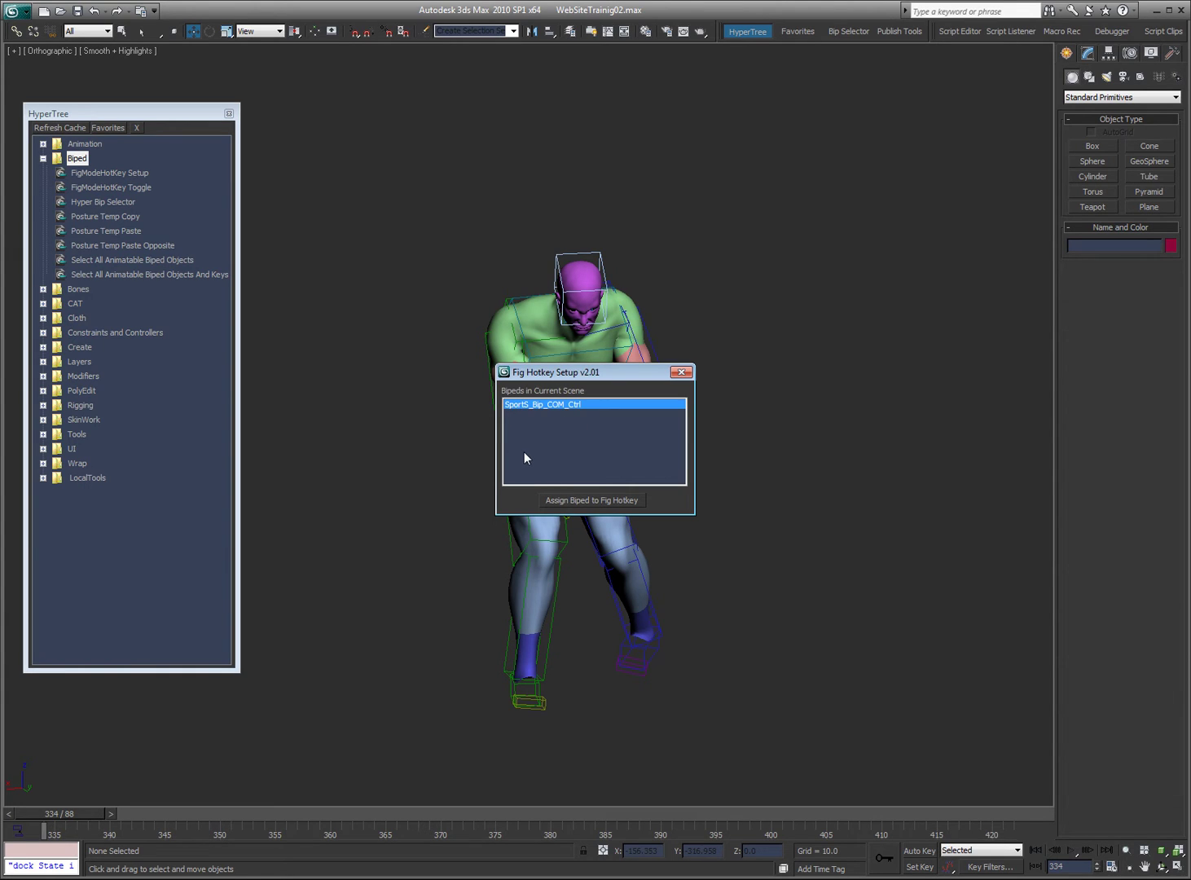
Assign SportS_Bip_COM_Ctrl to the figure-mode hotkey and toggle it with F
left_click(635, 501)
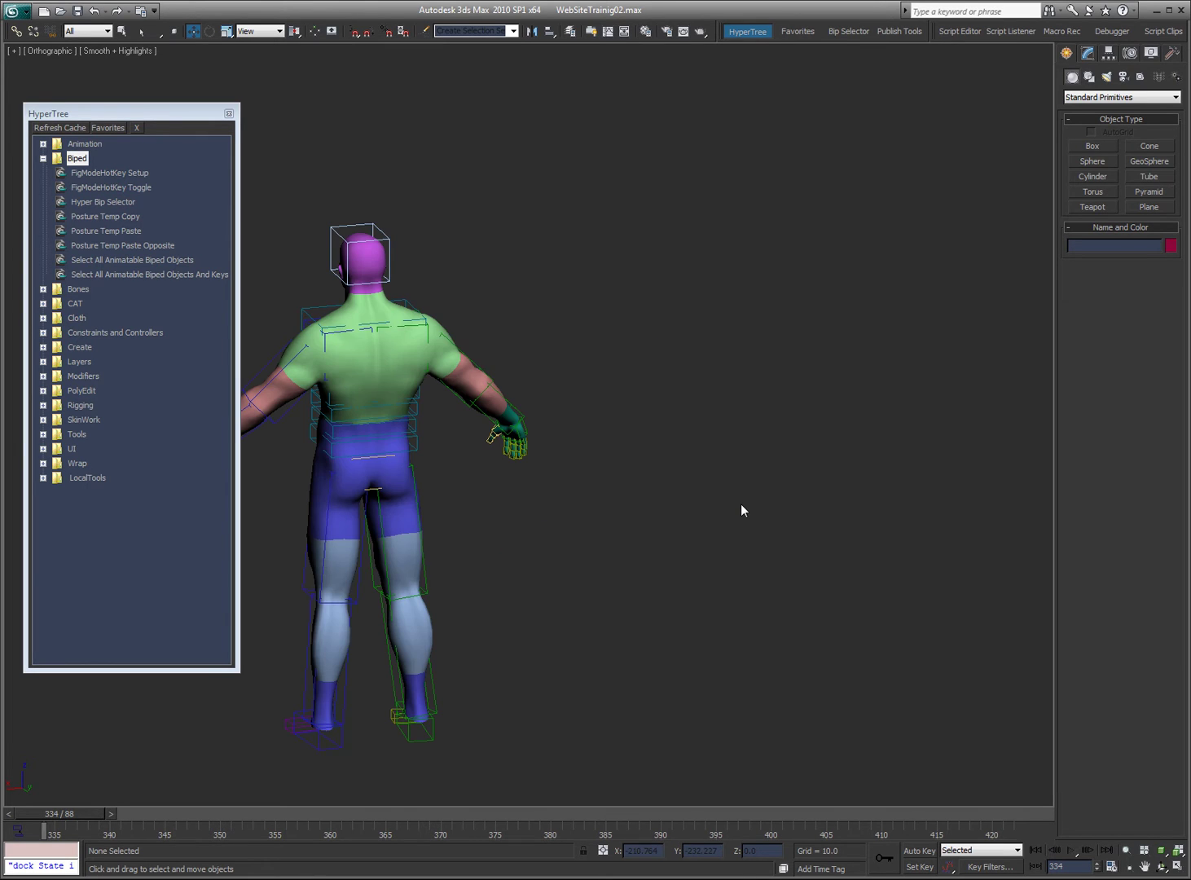
key("f")
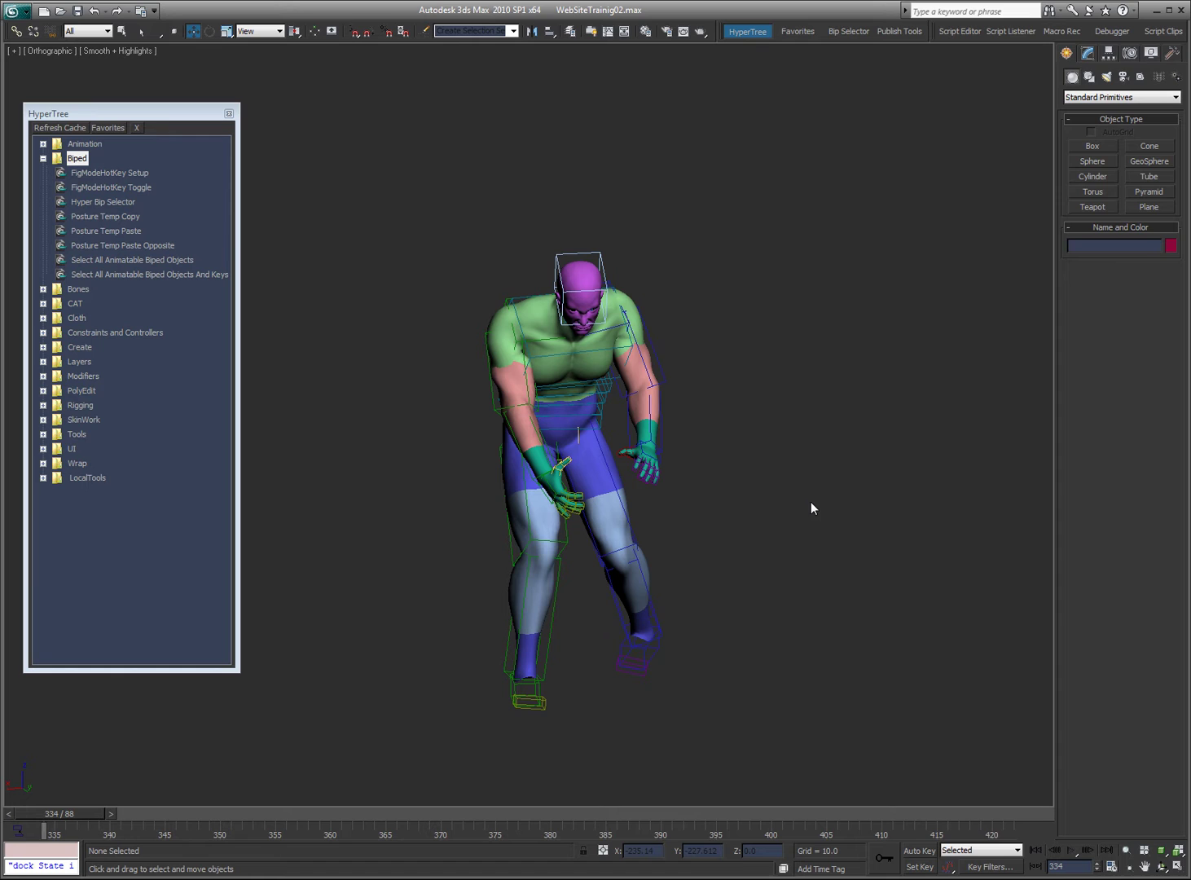
key("f")
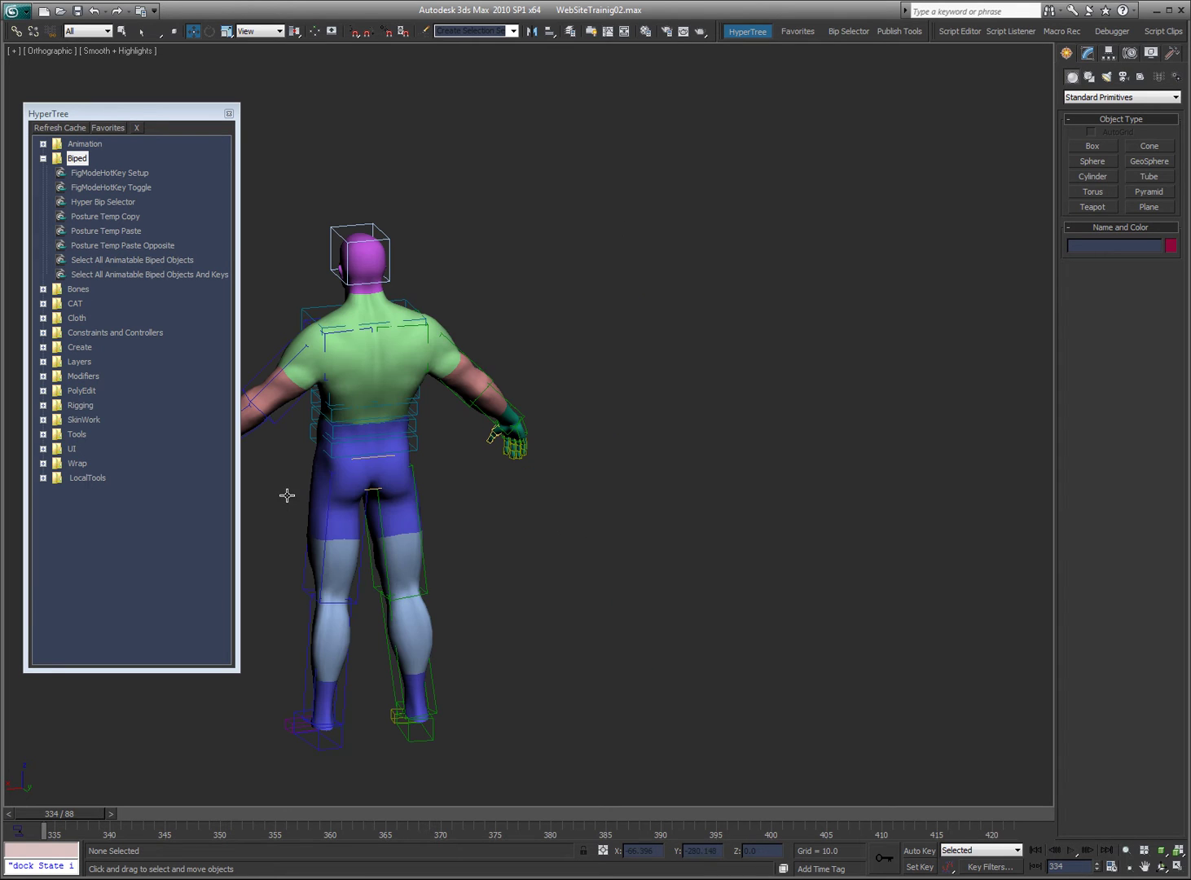
key("f")
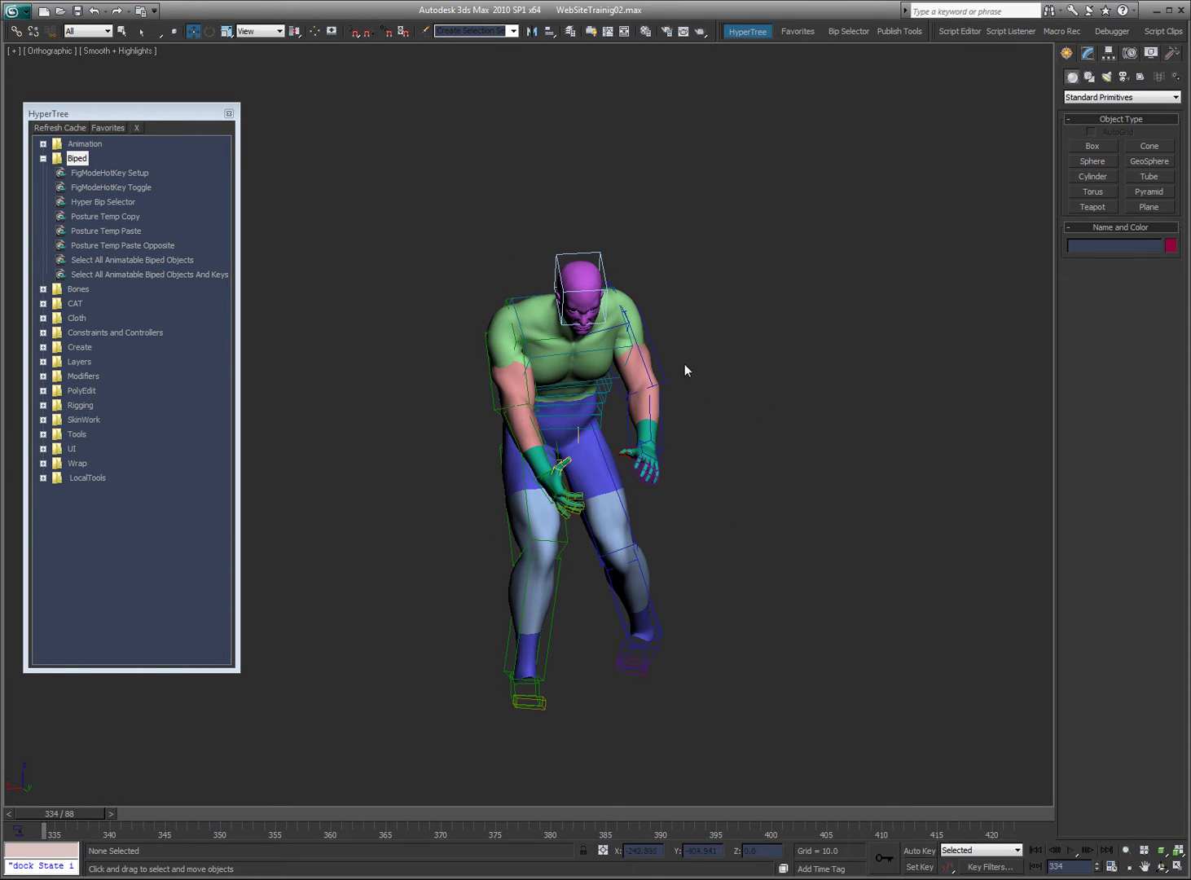
Rerun FigModeHotKey Setup, reassign the biped, toggle with F, and scrub the animation
double_click(122, 175)
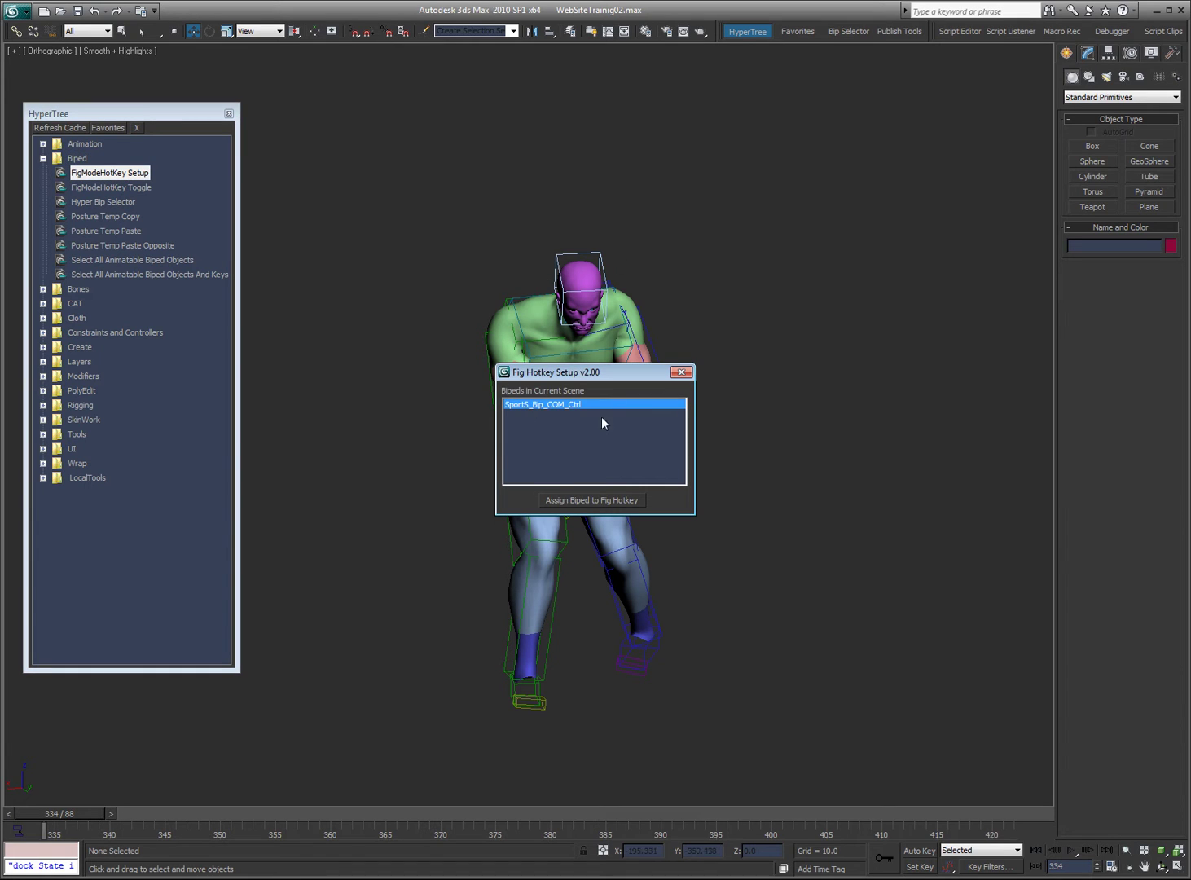
left_click(580, 501)
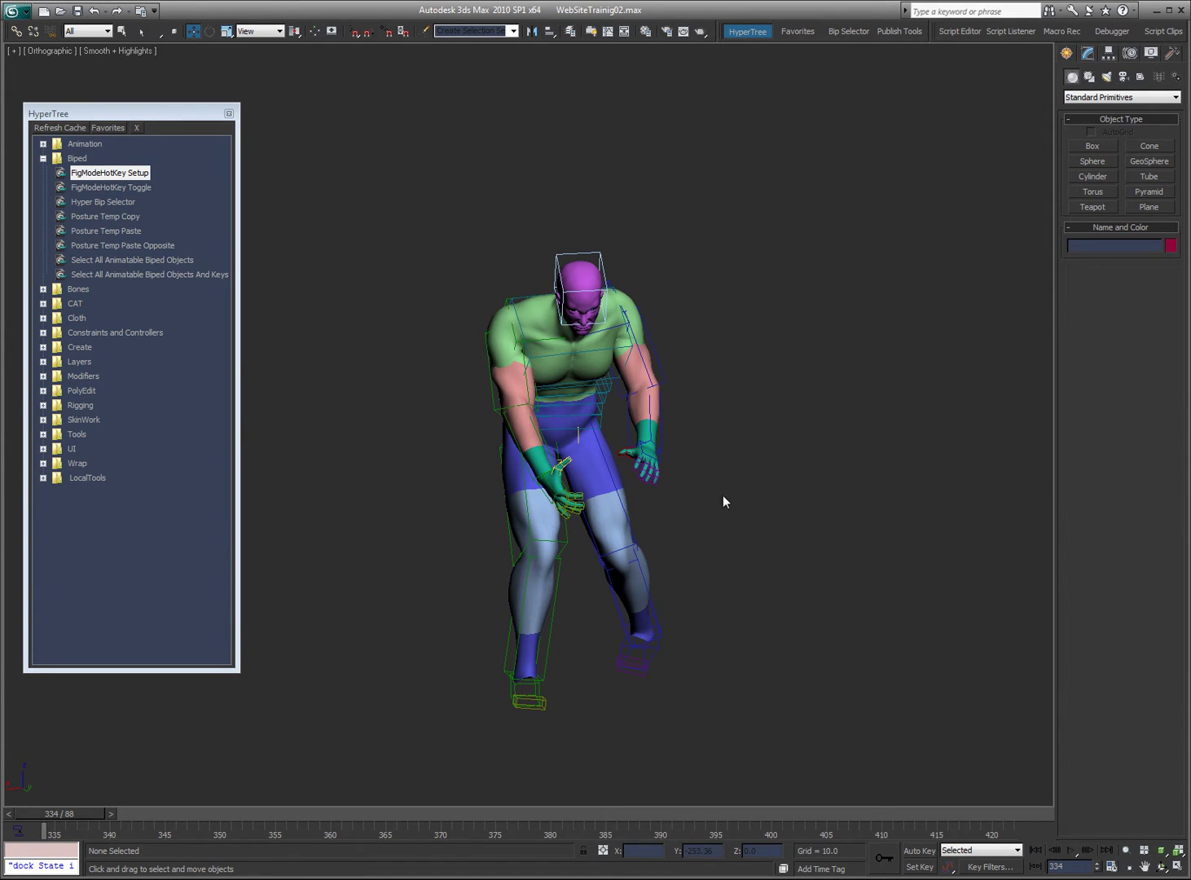
key("f")
left_click_drag(78, 821, 112, 719)
Place the Hyper Bip Select picker beside the character and select the head and head-neck chain
key("w")
left_click_drag(577, 290, 771, 199)
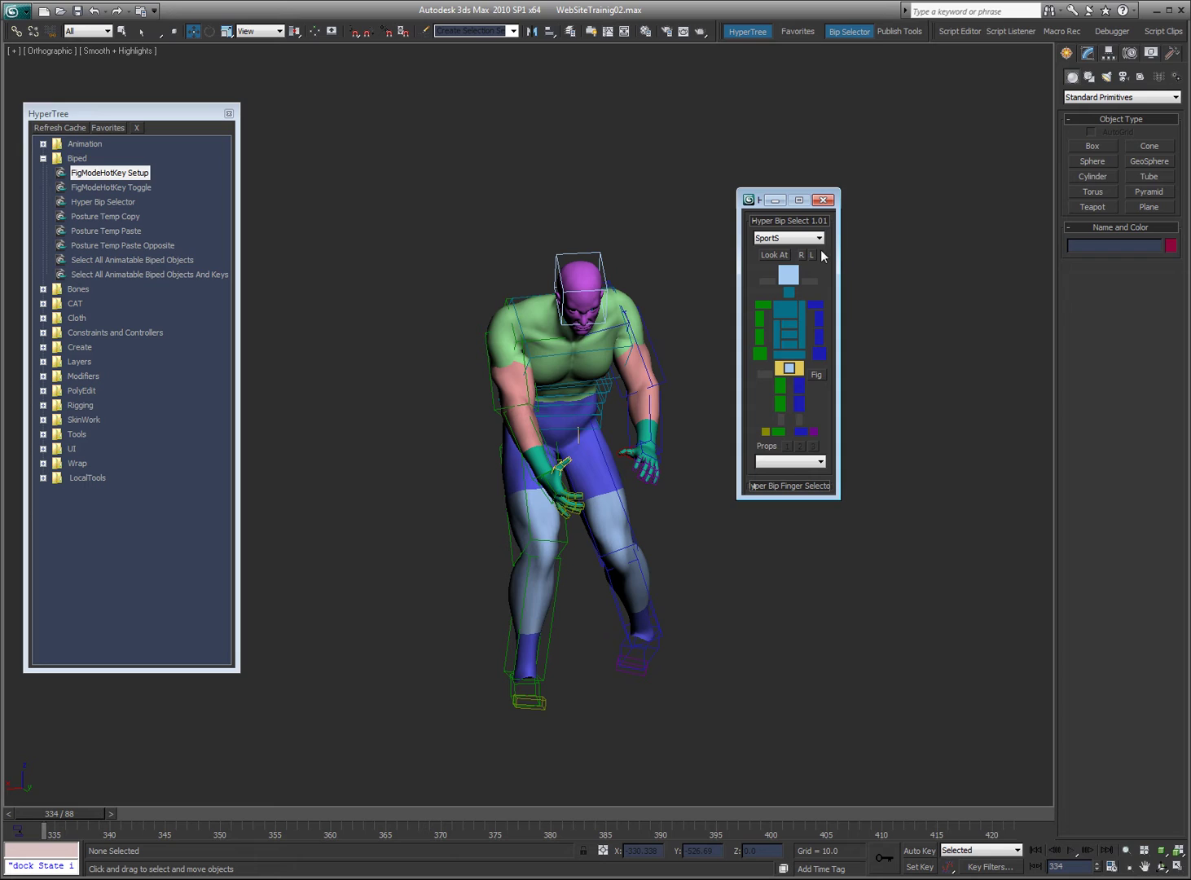
left_click(788, 277)
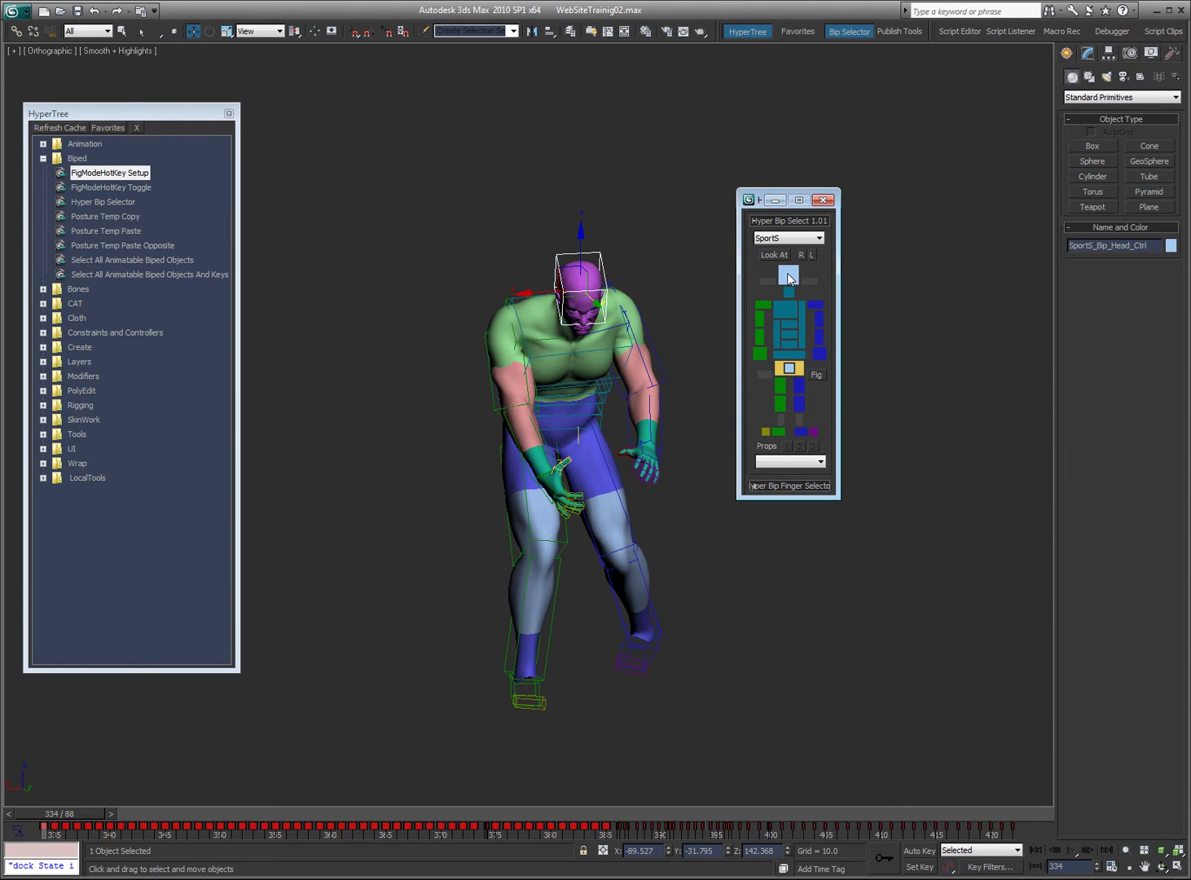
double_click(788, 294)
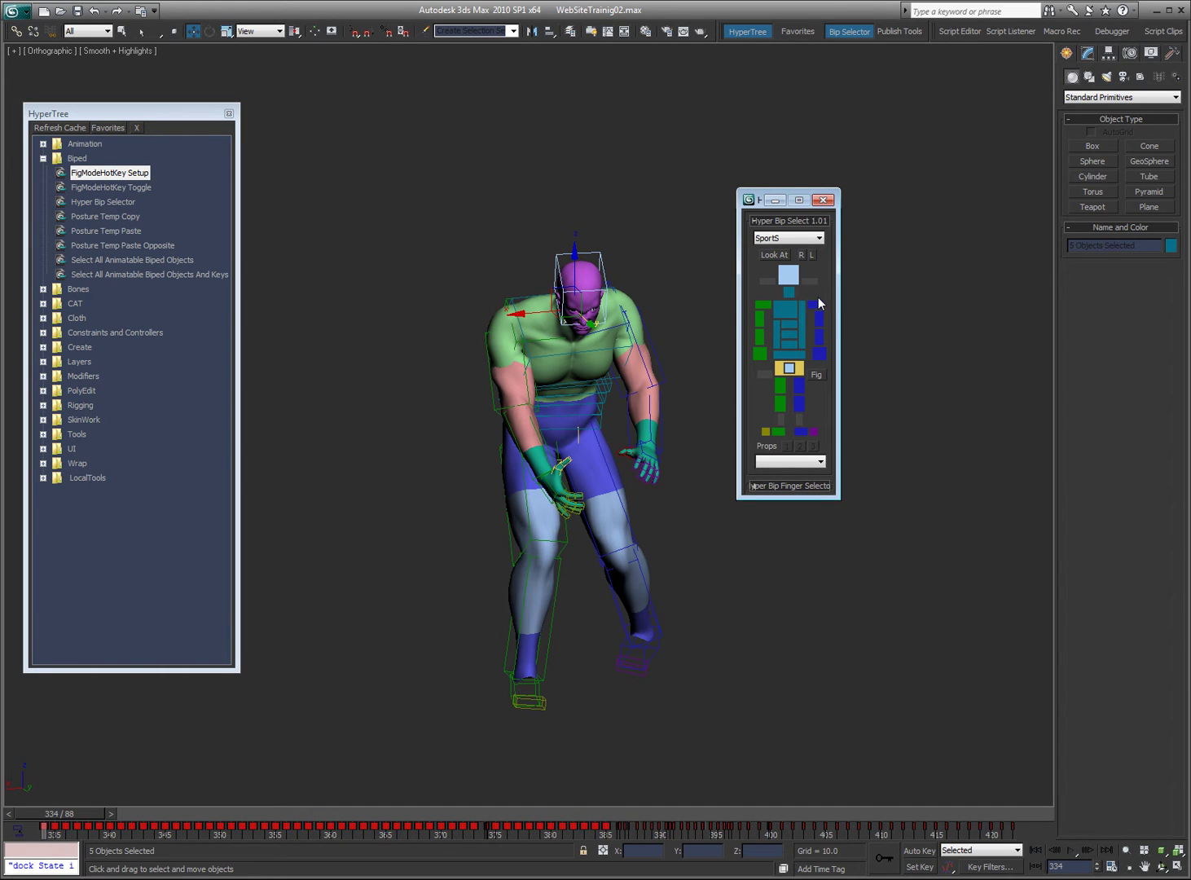
Select the left clavicle, the full left arm chain, then both arm chains
left_click(816, 309)
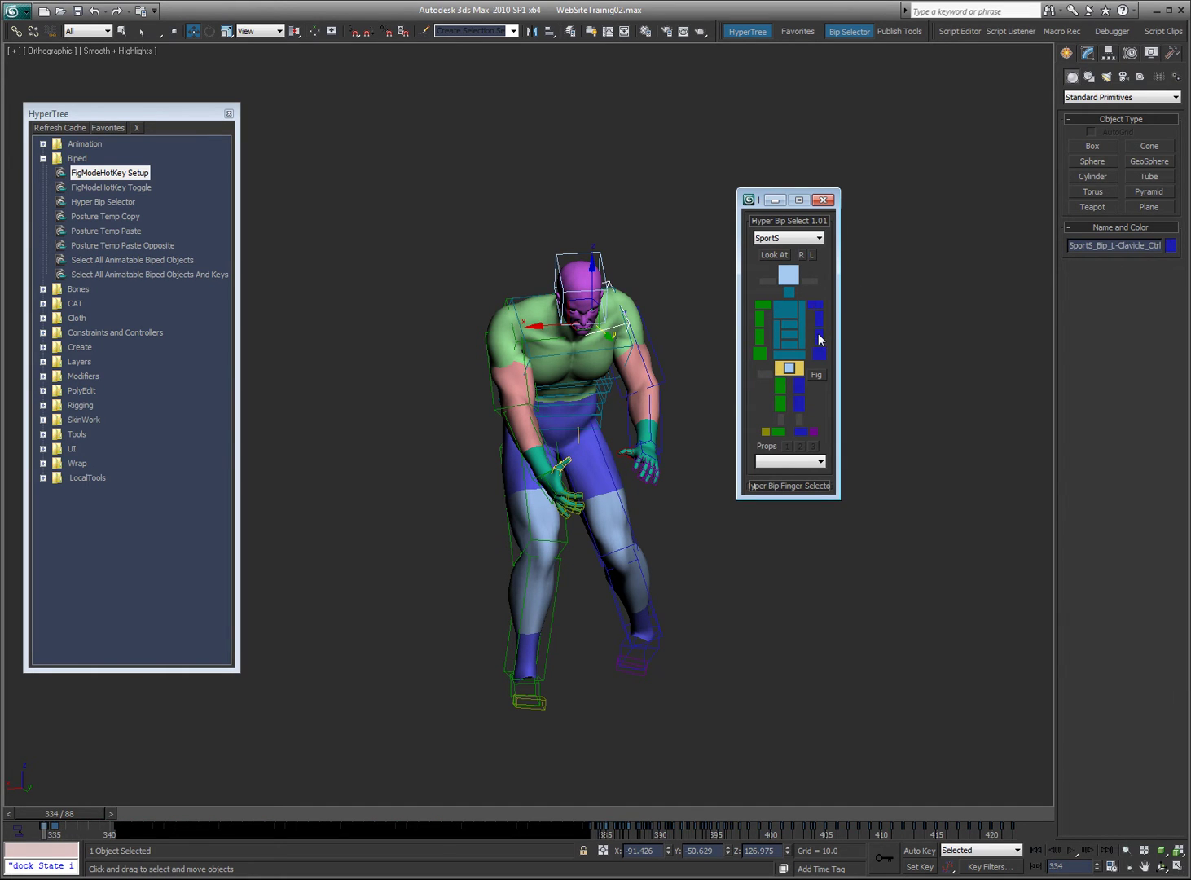
double_click(820, 324)
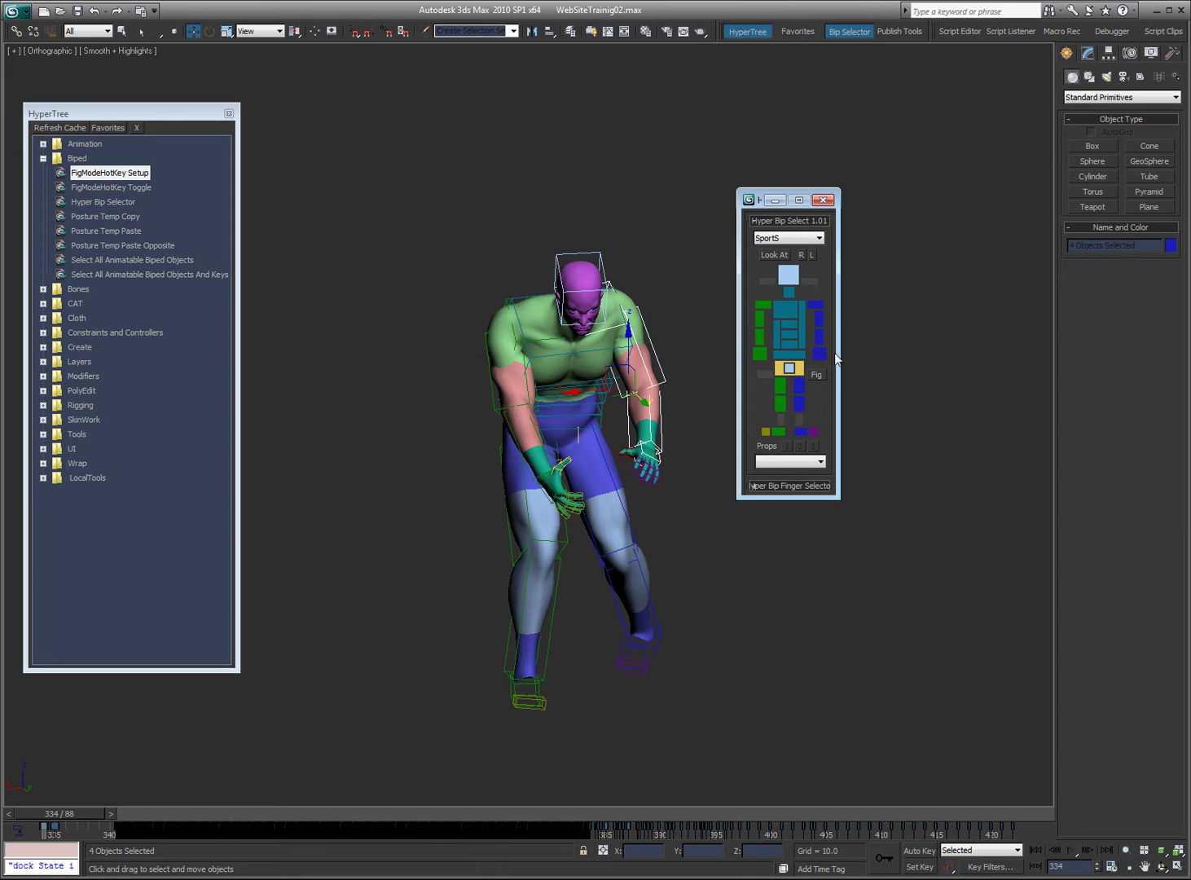
left_click(871, 334)
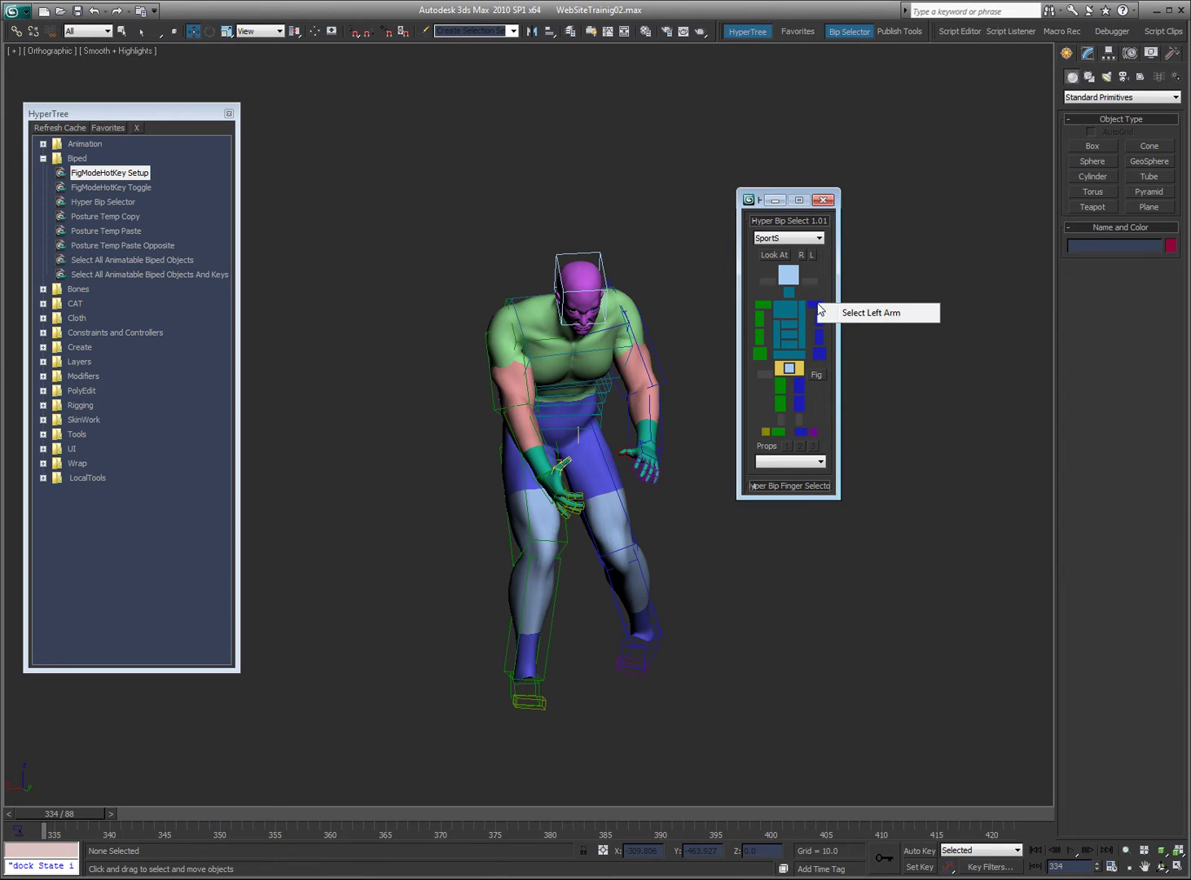
left_click(820, 310)
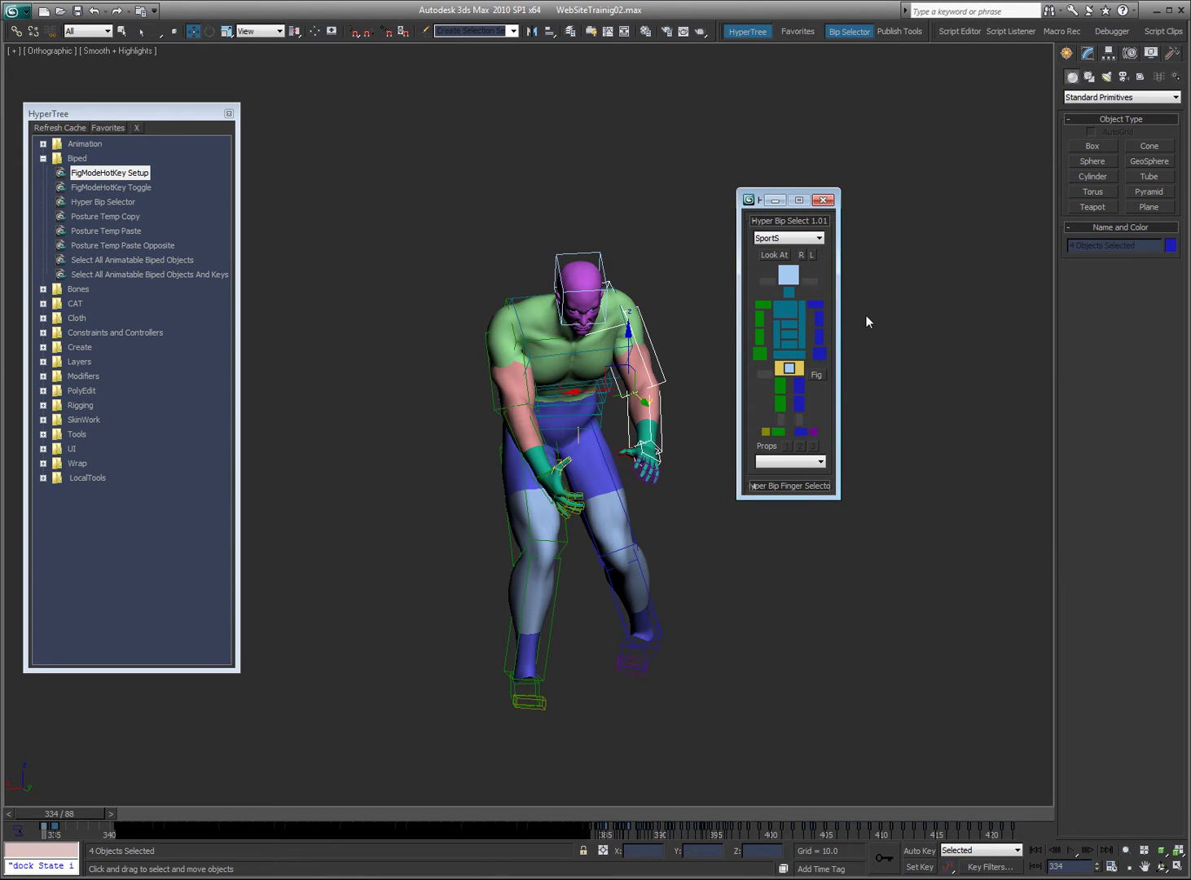
left_click(765, 313, "ctrl")
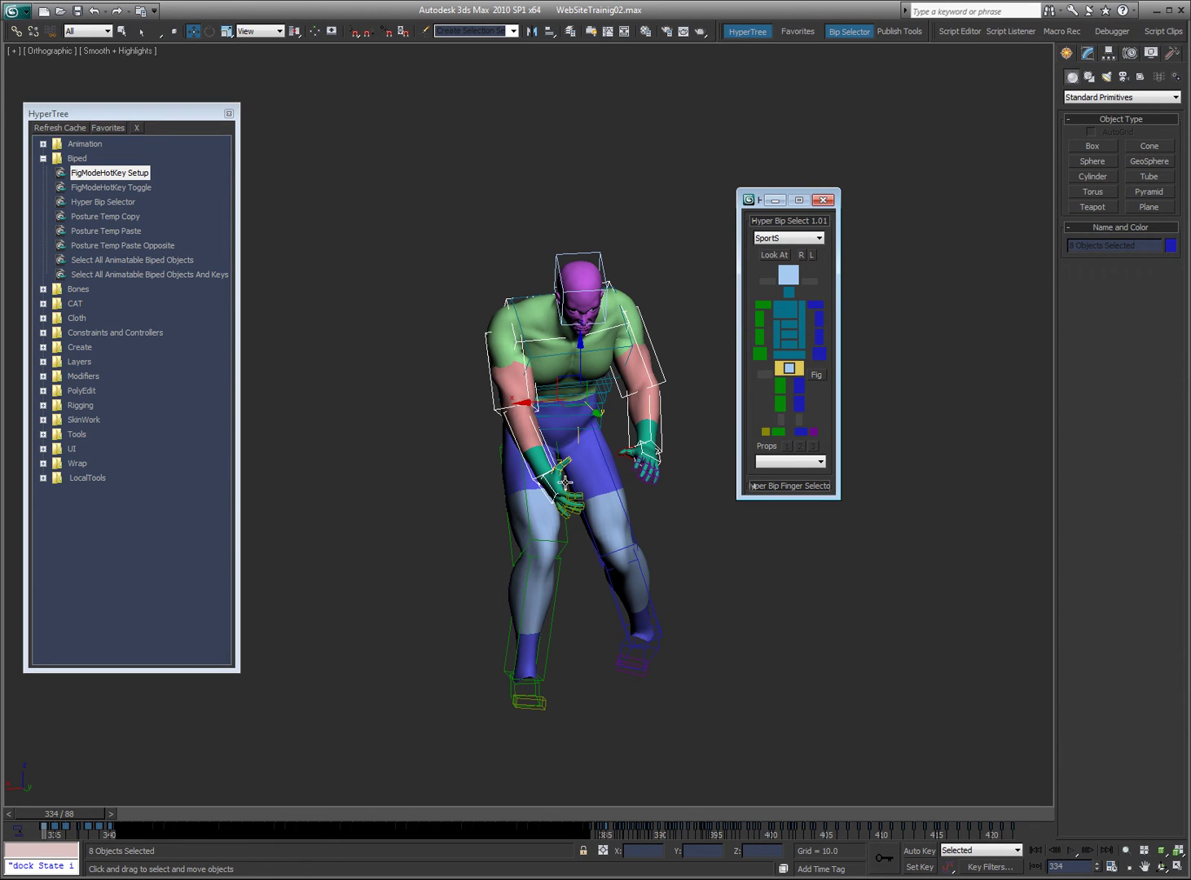
Select the COM, lowest spine and top chest controls, then toggle figure mode and deselect
left_click(789, 369)
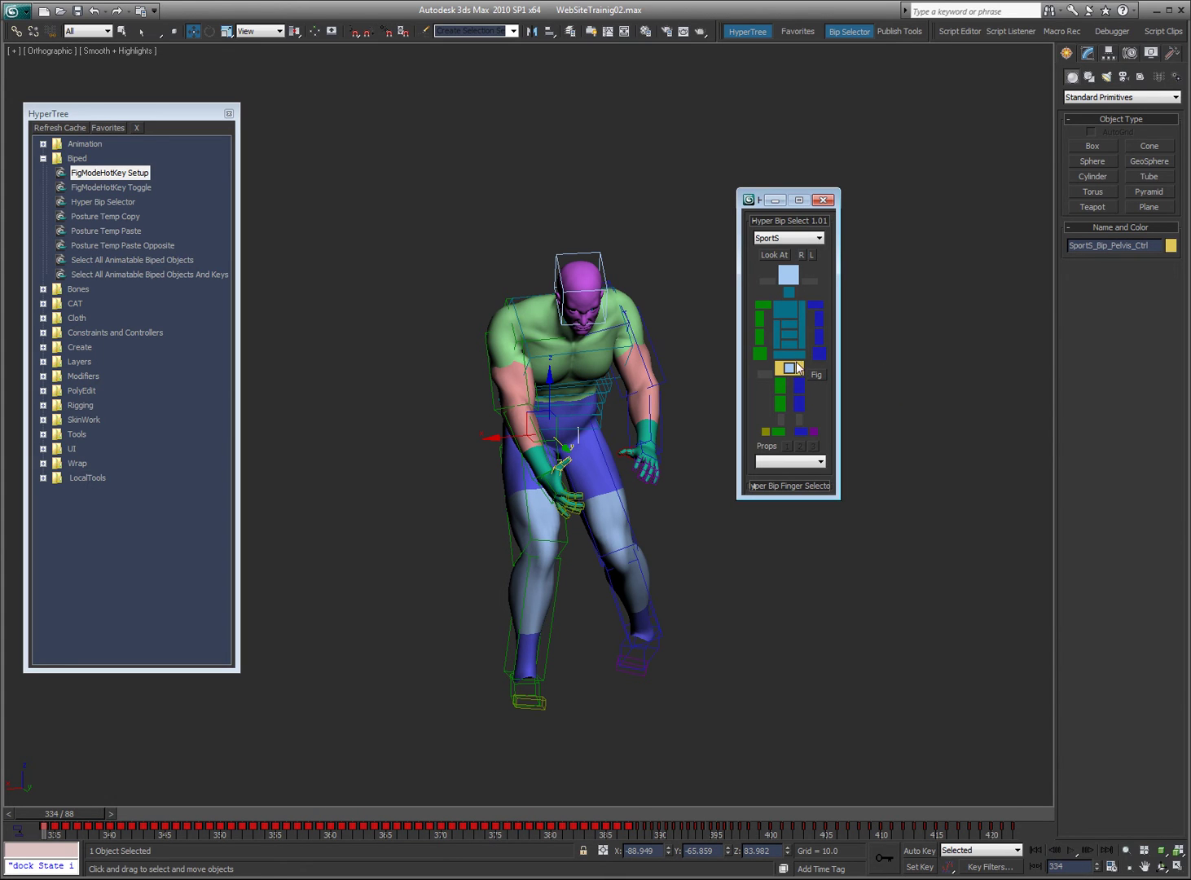
left_click(789, 358)
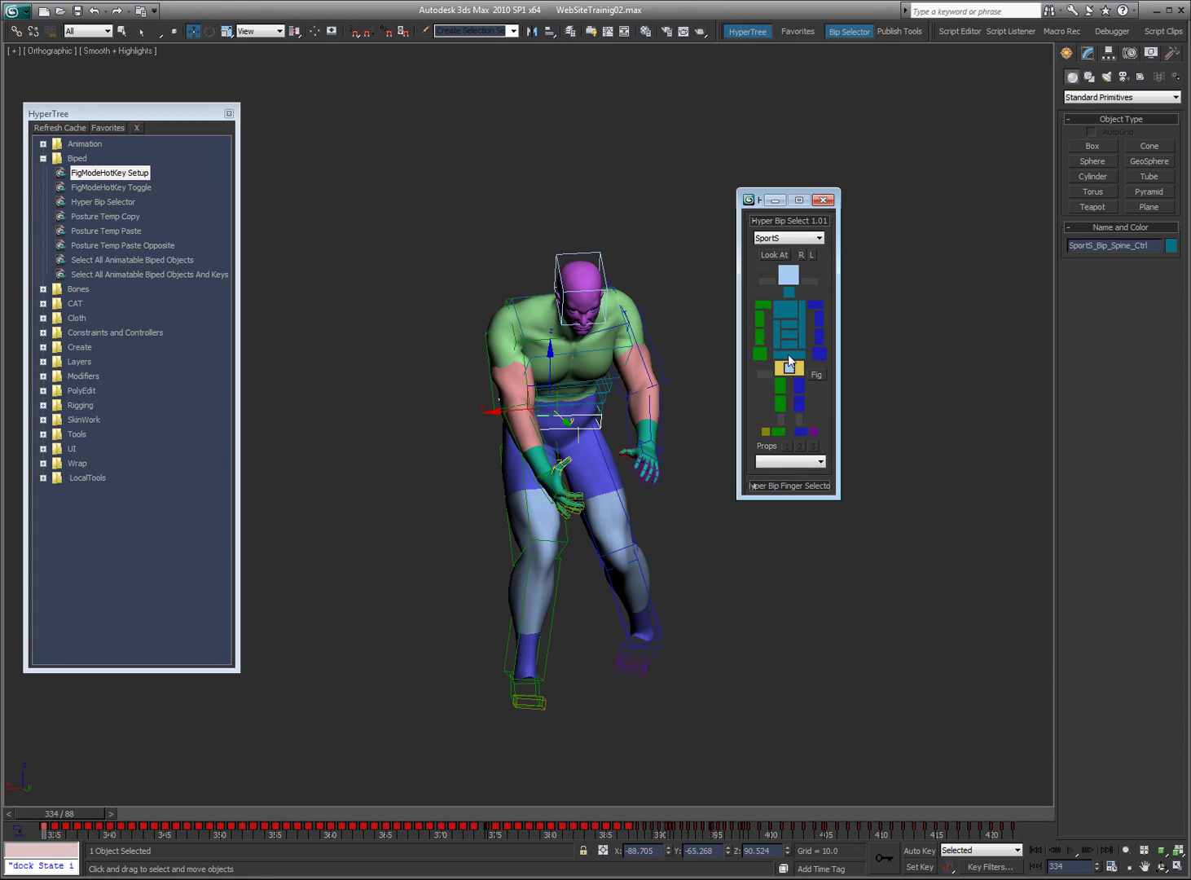
left_click(787, 309)
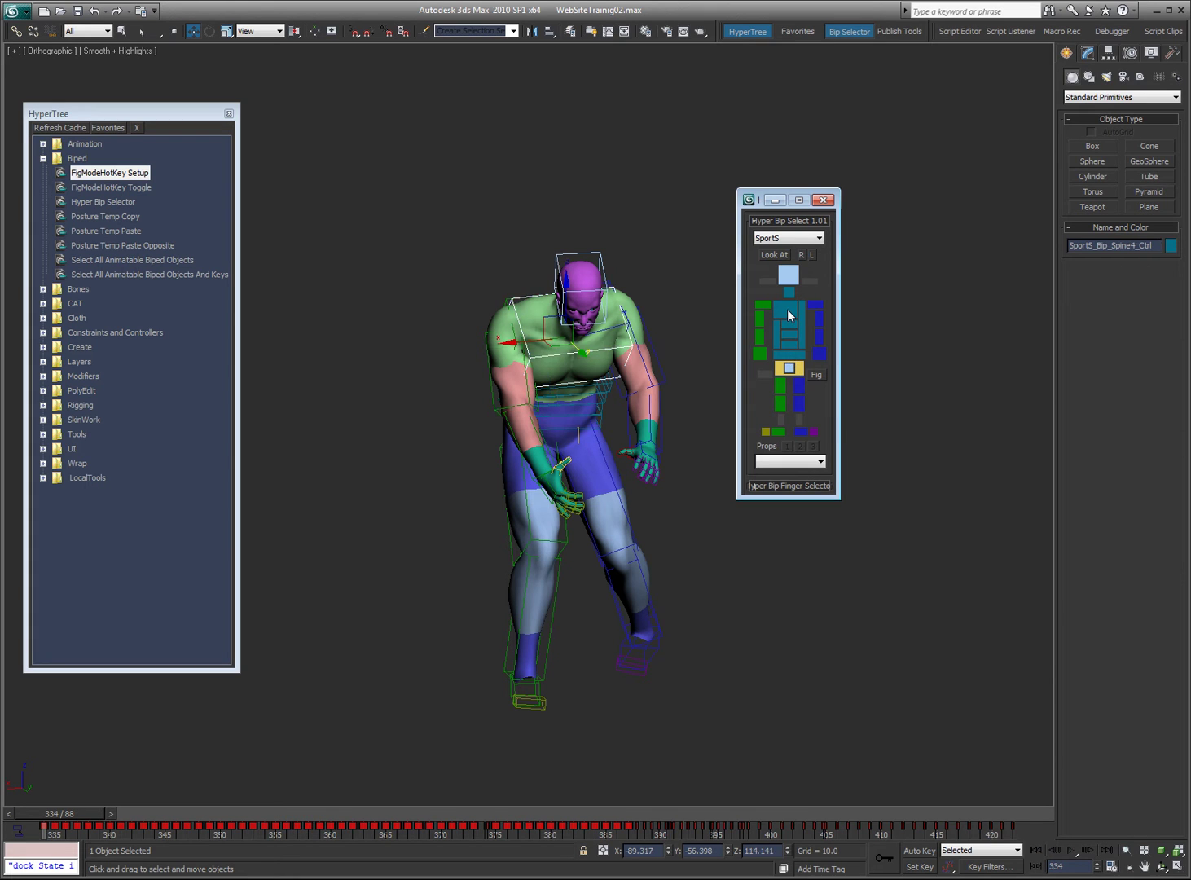
left_click(822, 378)
left_click(643, 526)
In Front view, select individual spine bones, the whole spine chain plus the pelvis, then deselect
key("f")
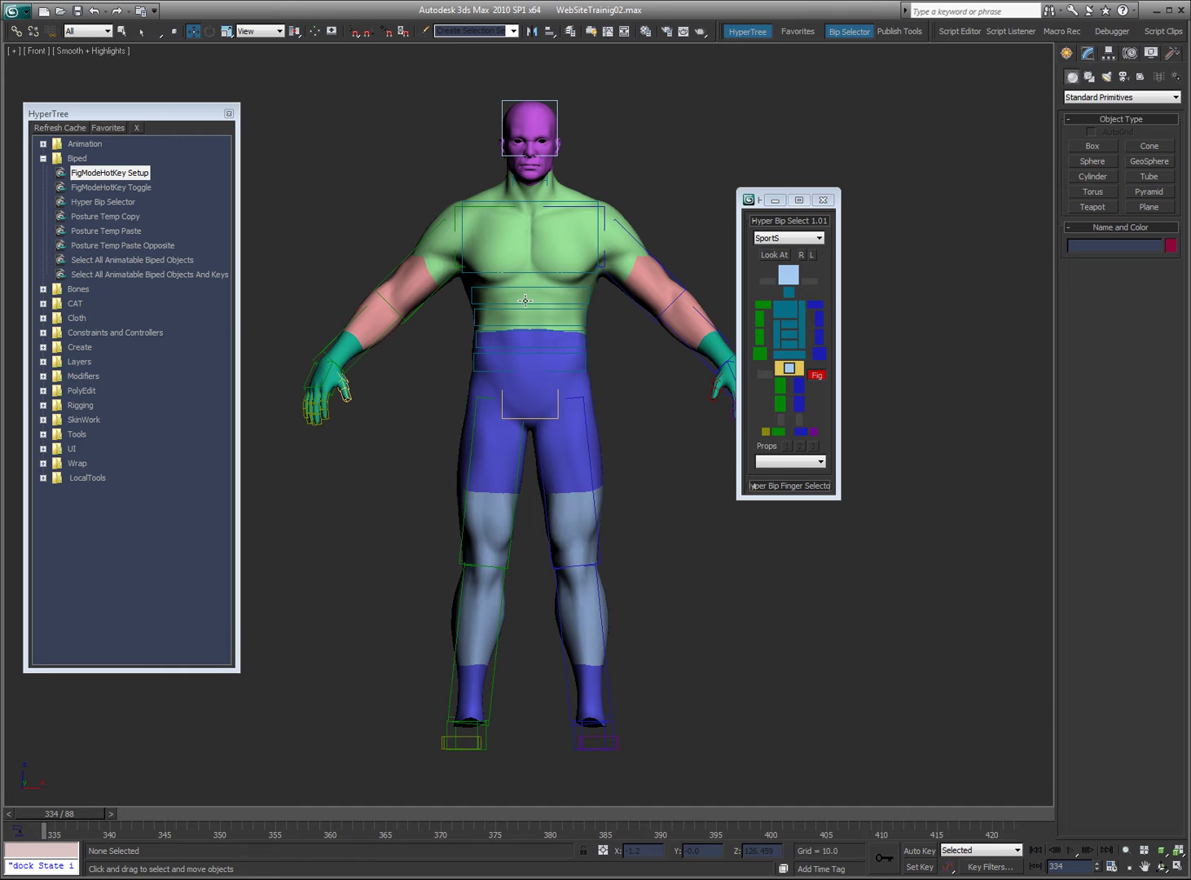
left_click(777, 335)
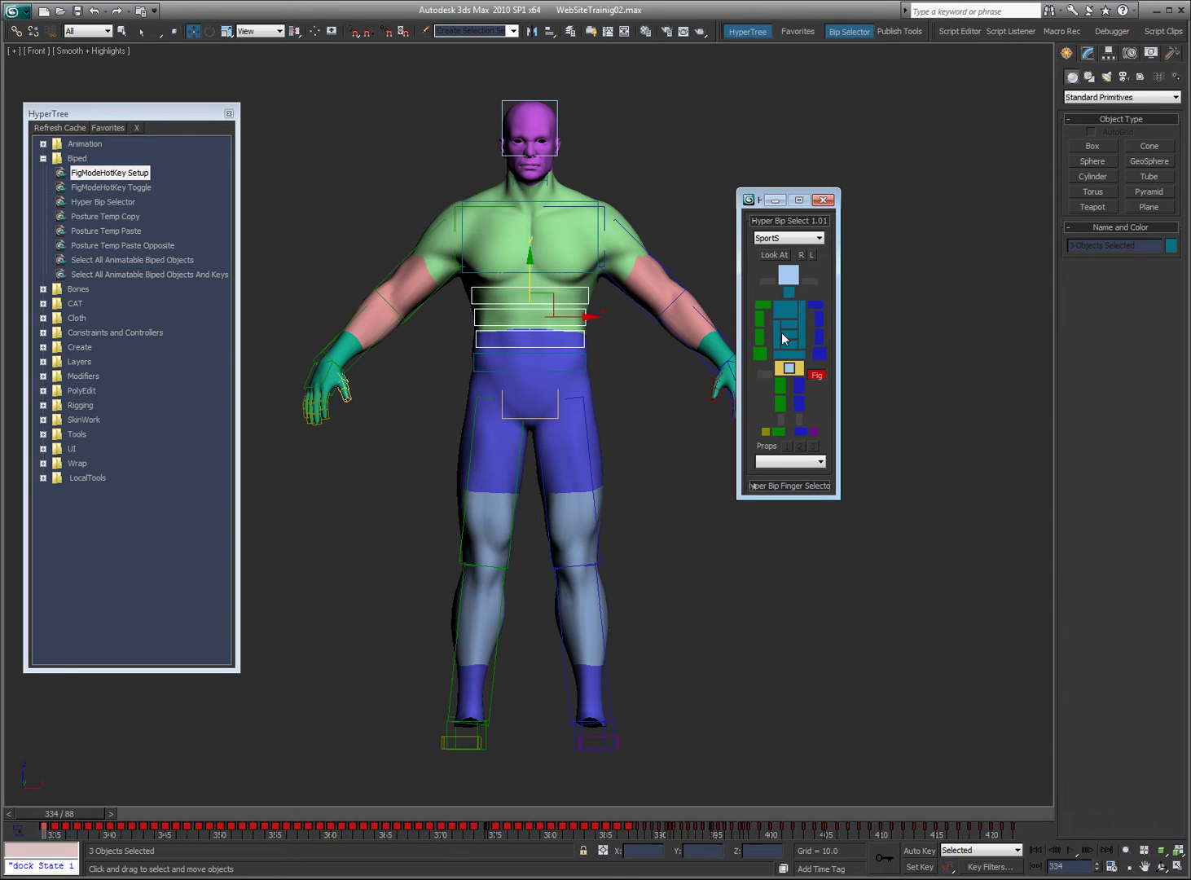
left_click(786, 312)
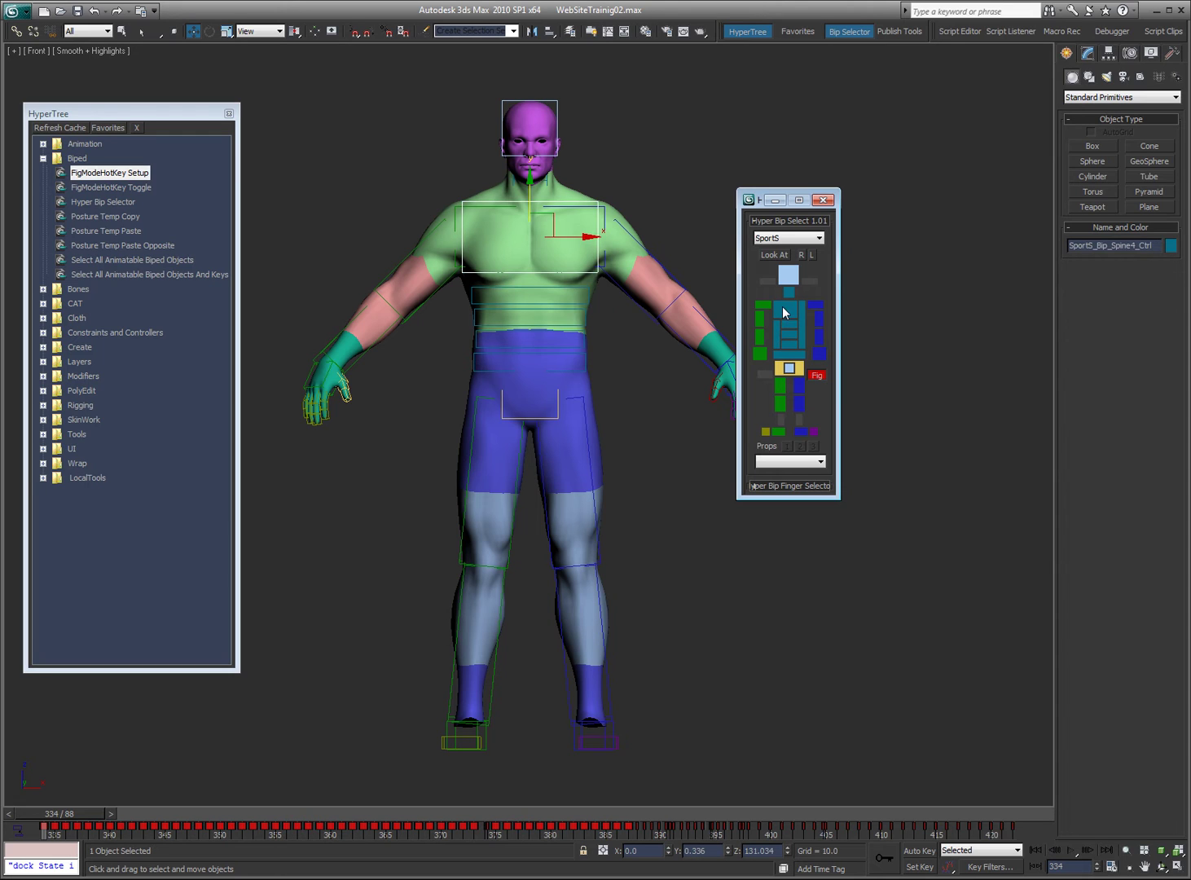
left_click(803, 336)
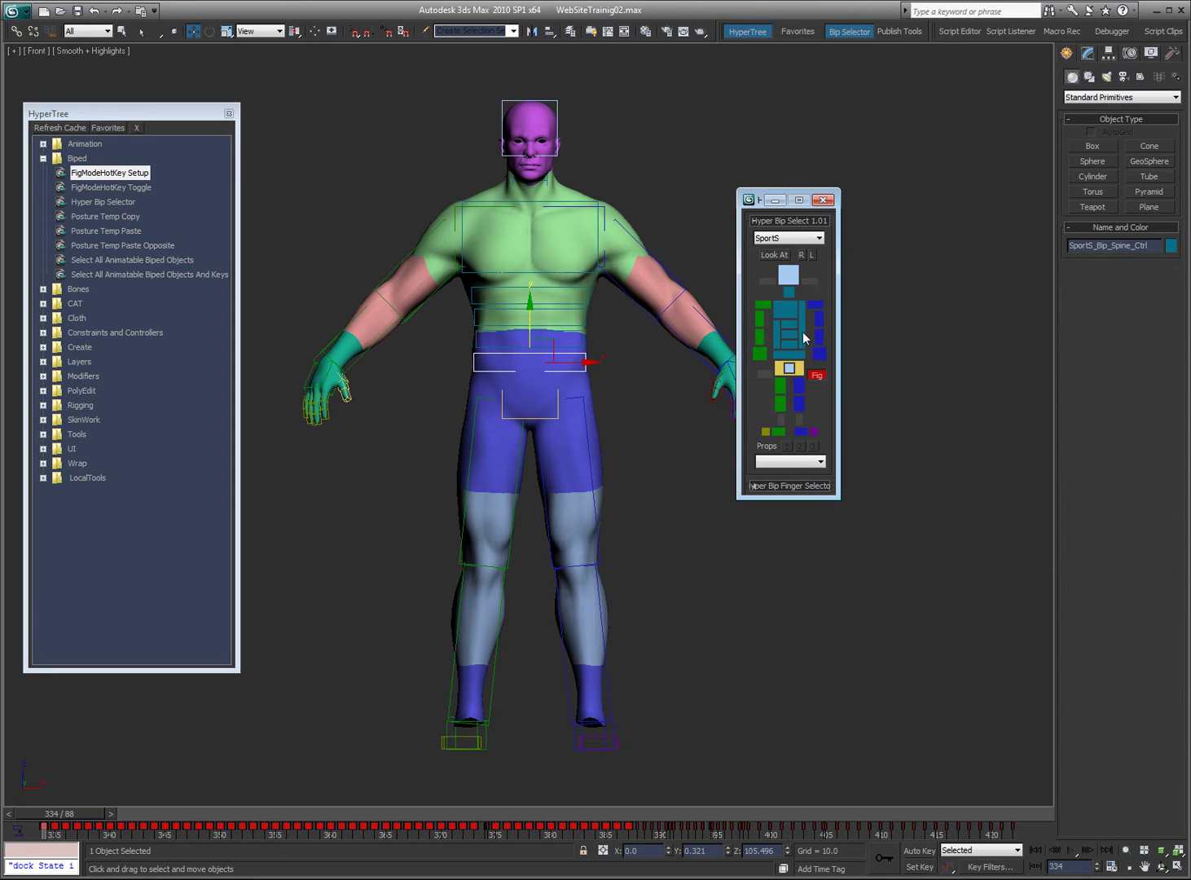
double_click(803, 336)
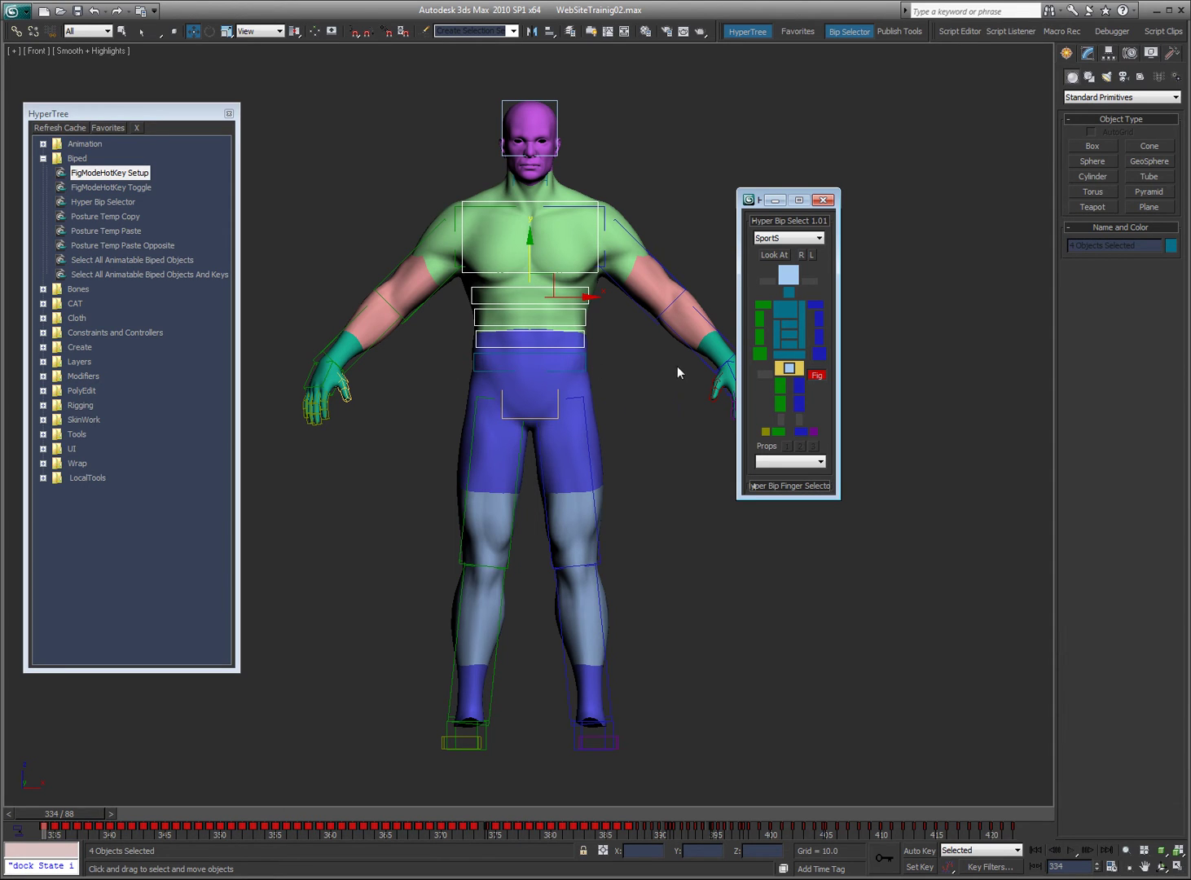
left_click(790, 367, "ctrl")
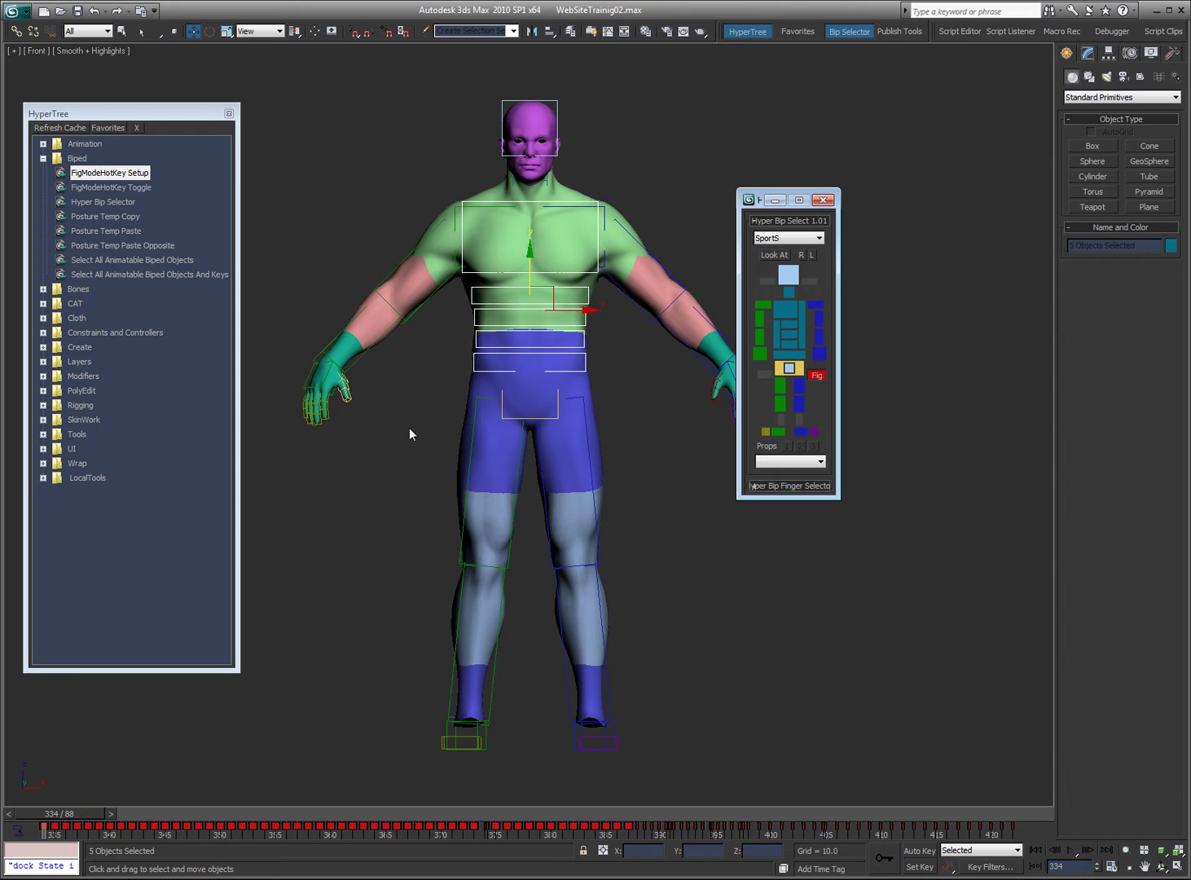
left_click(865, 400)
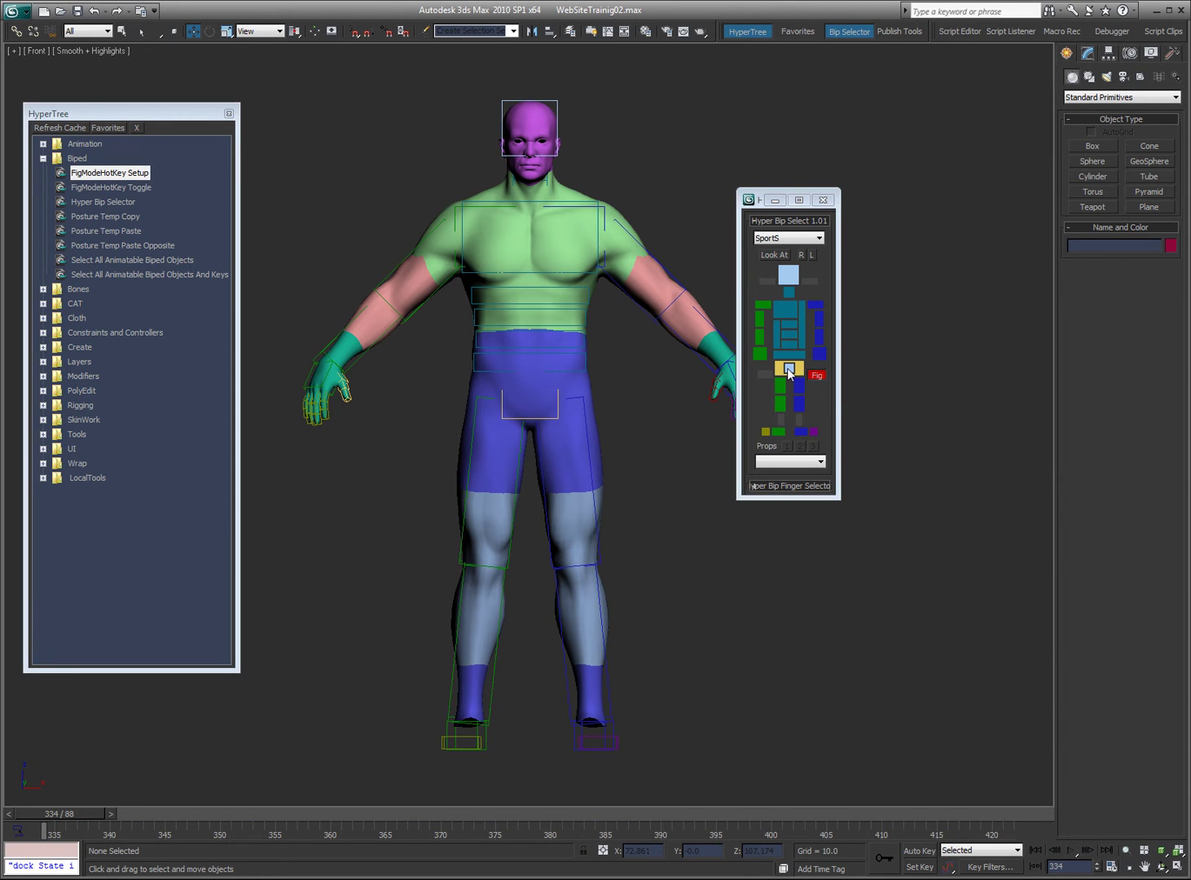
Use Select All from the pelvis button's right-click menu, then orbit and return to Front view
right_click(789, 371)
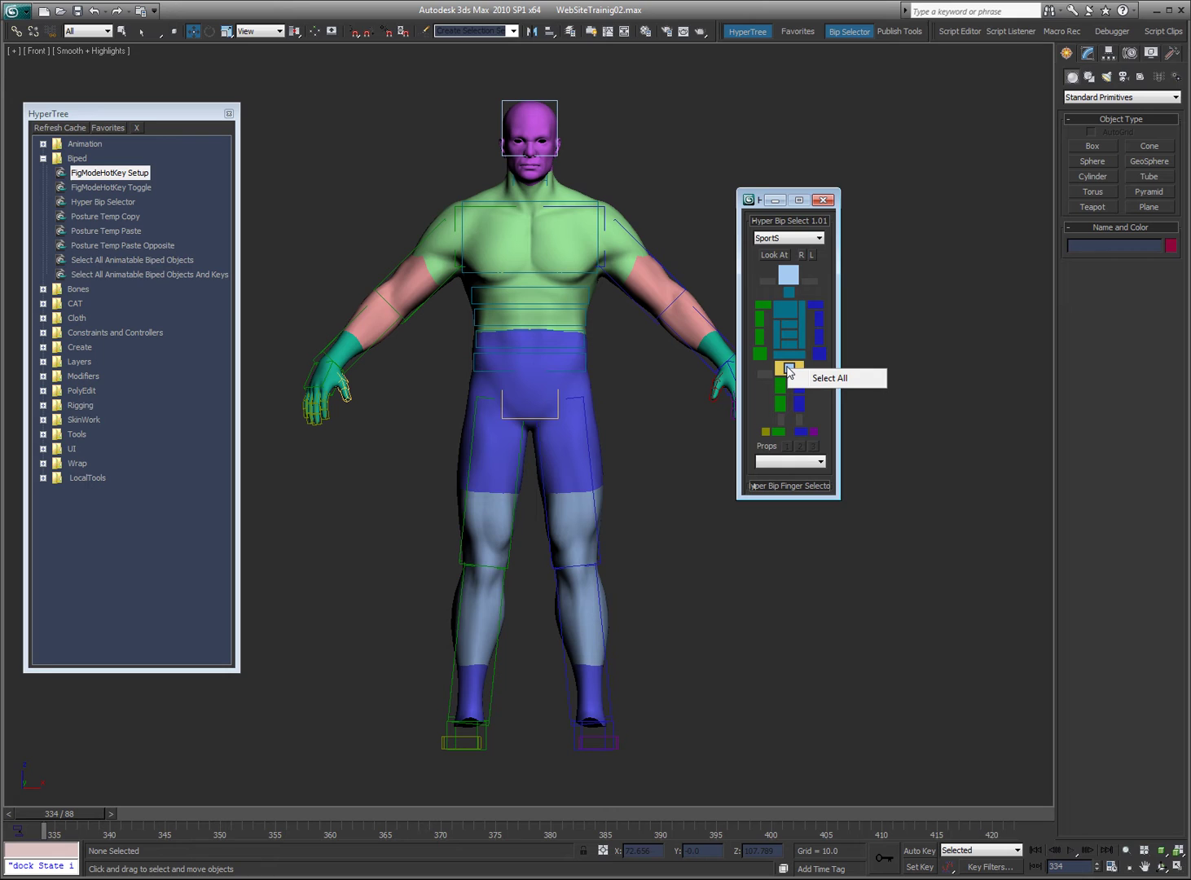
left_click(826, 383)
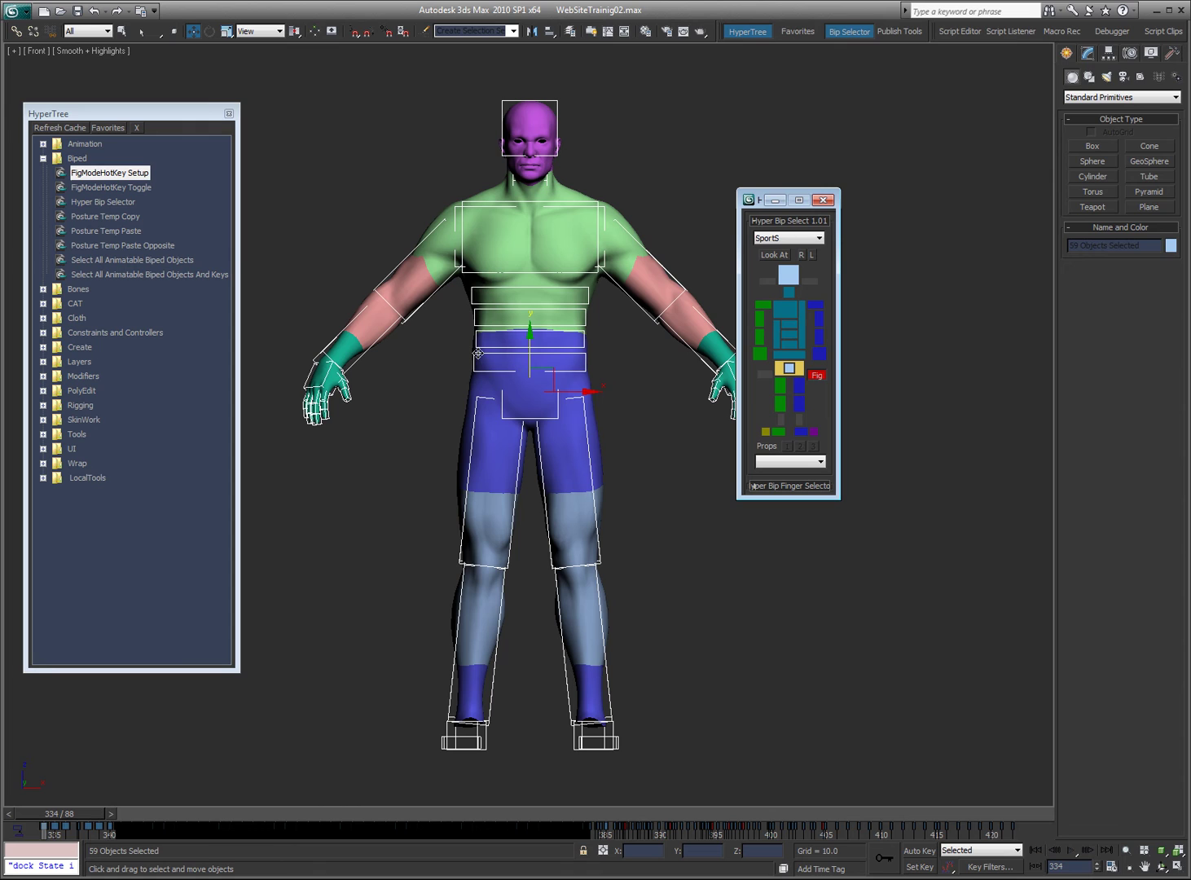
middle_click_drag(563, 397, 344, 435, "alt")
key("f")
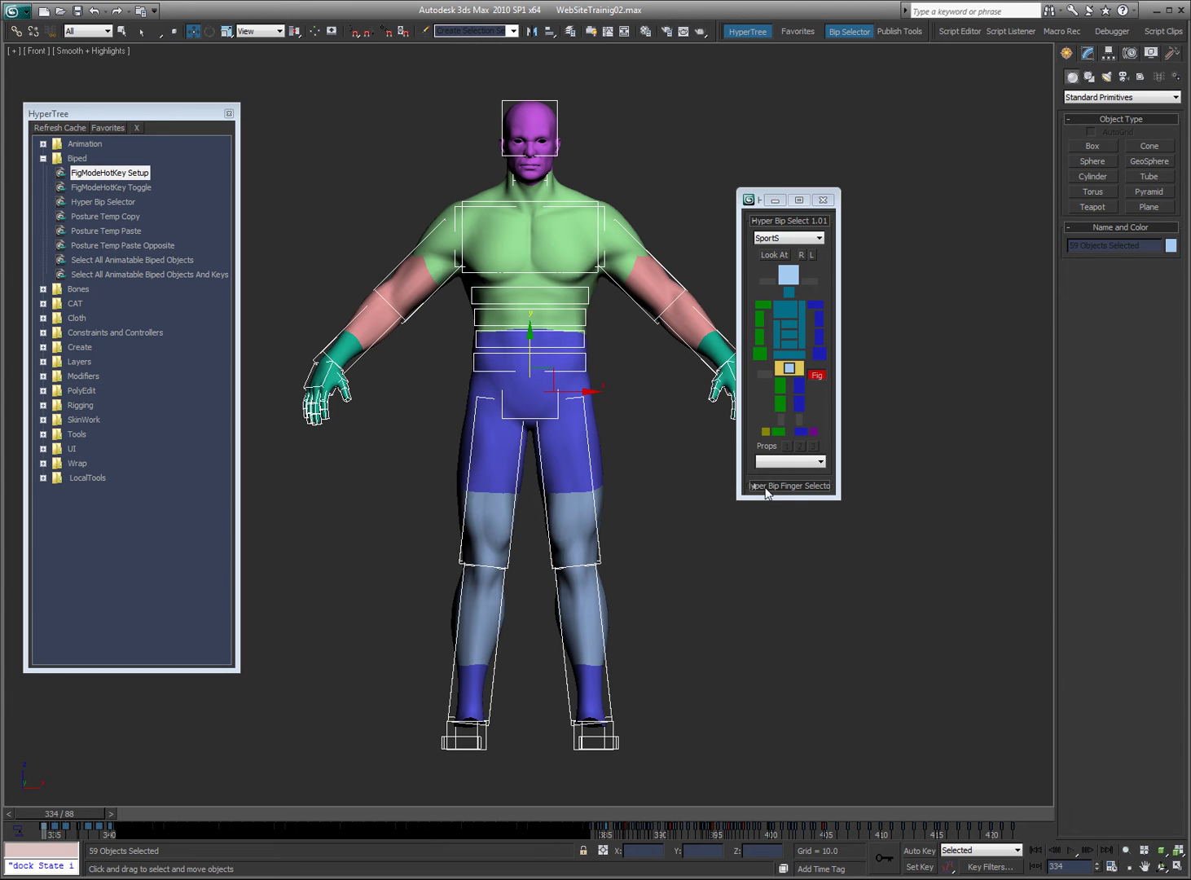
Expand the finger selector, select finger bones on both hands, and zoom in on the hand
left_click(793, 486)
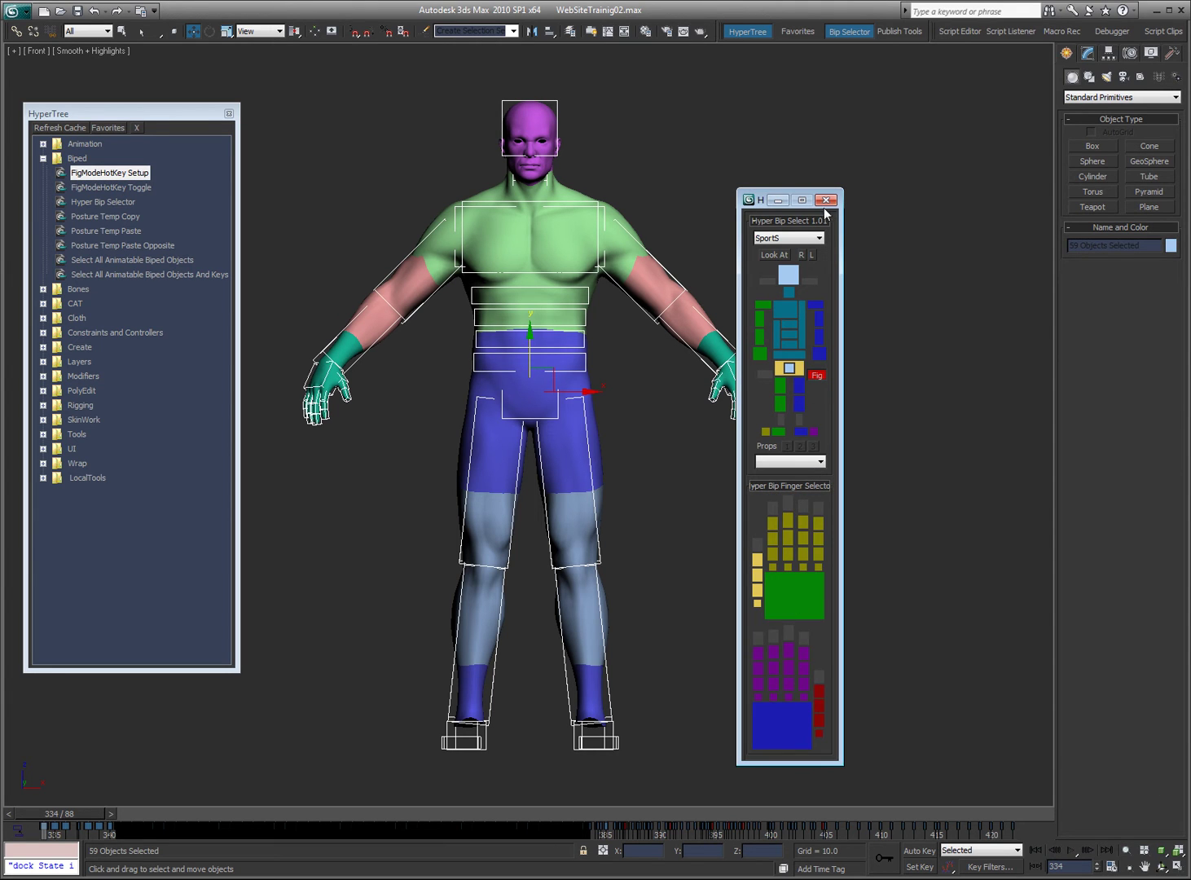
left_click_drag(768, 199, 838, 76)
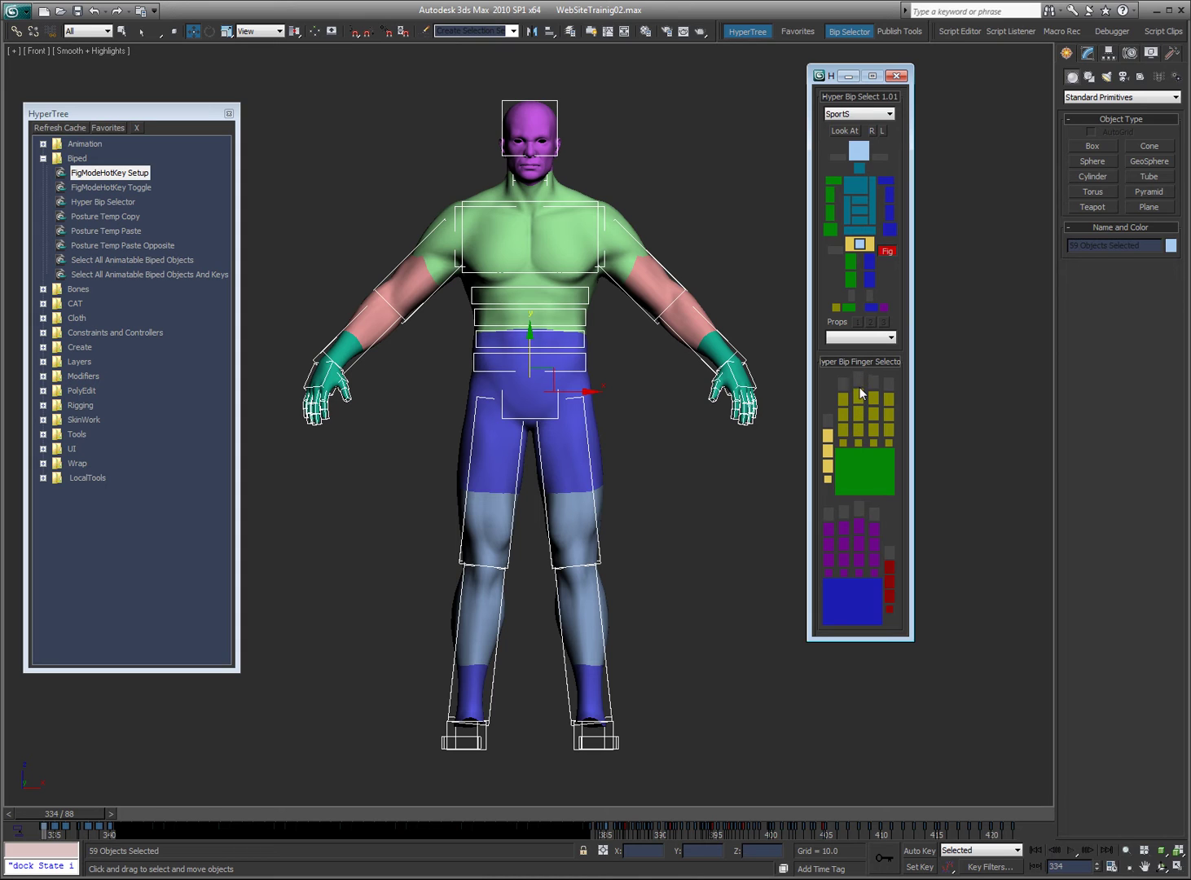
left_click(748, 436)
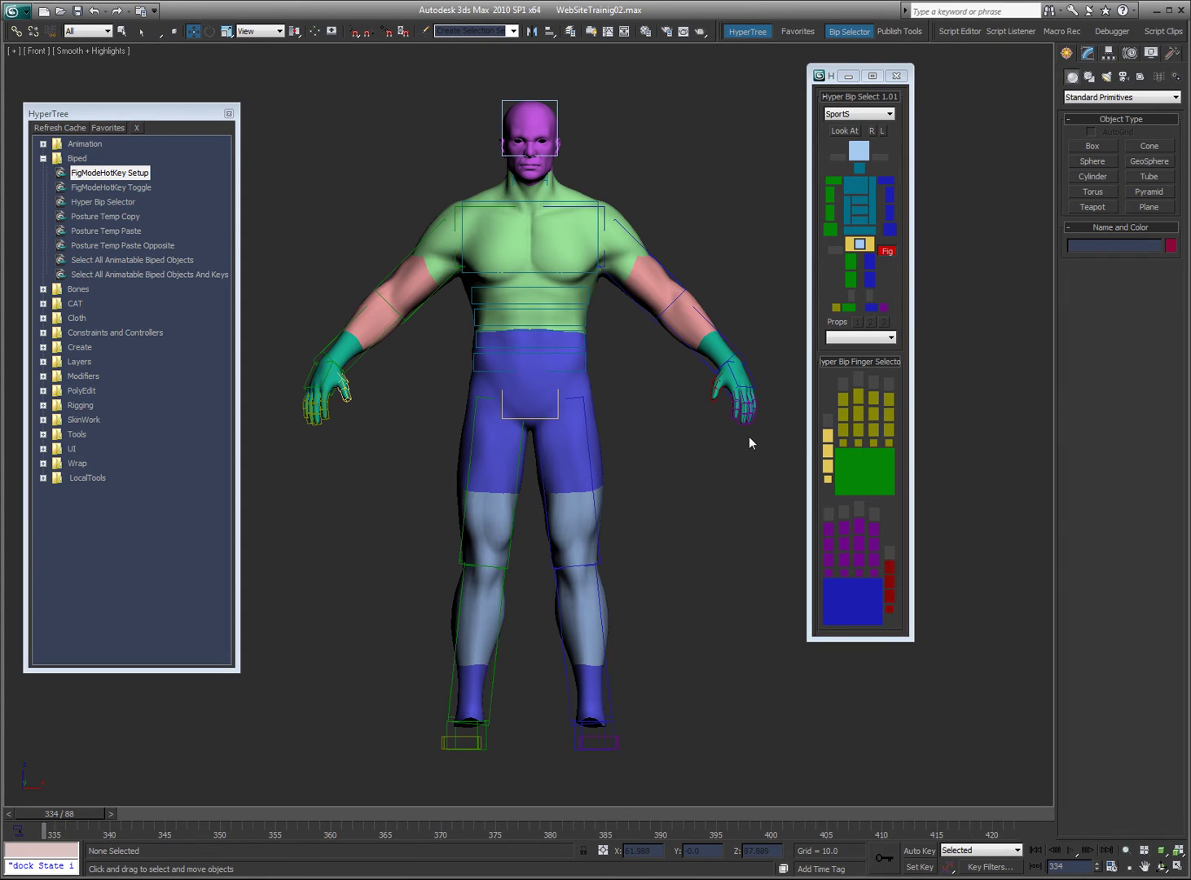
left_click(857, 444)
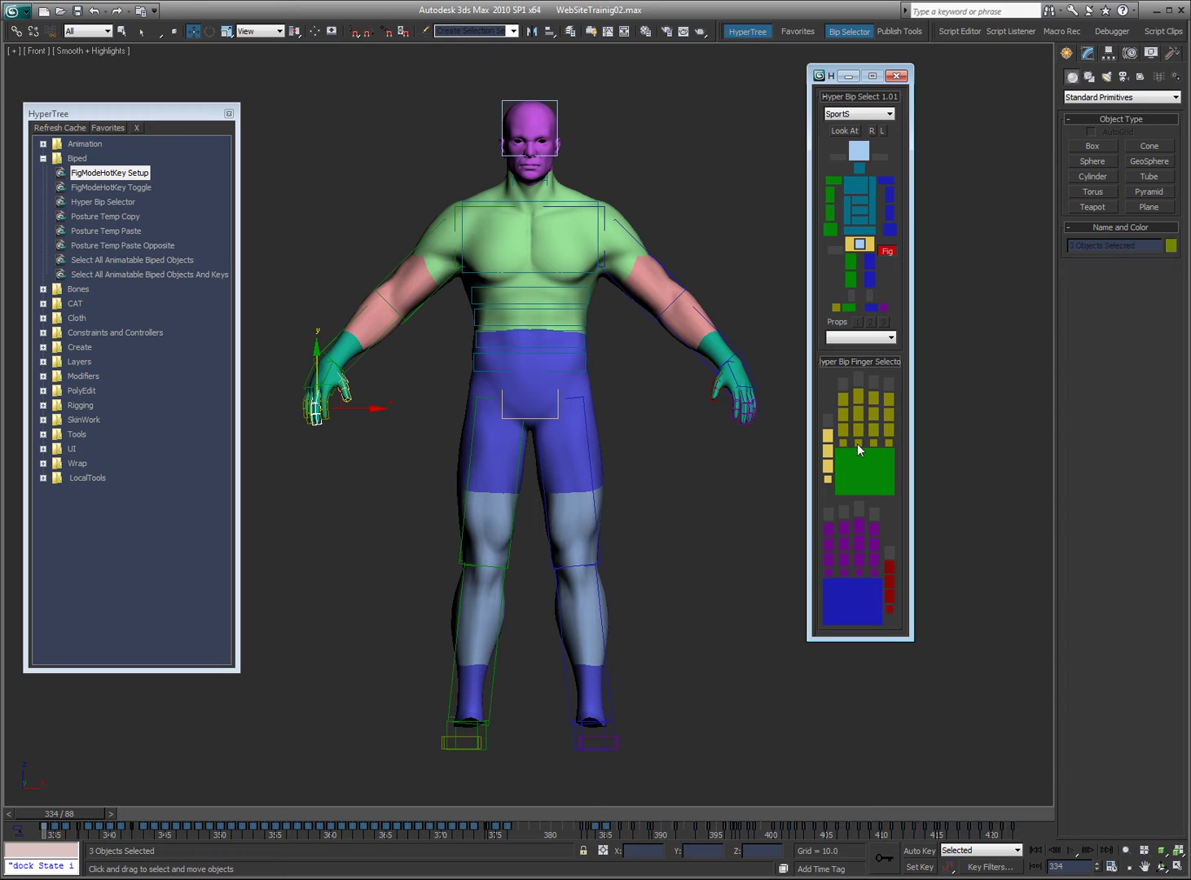
left_click(858, 572)
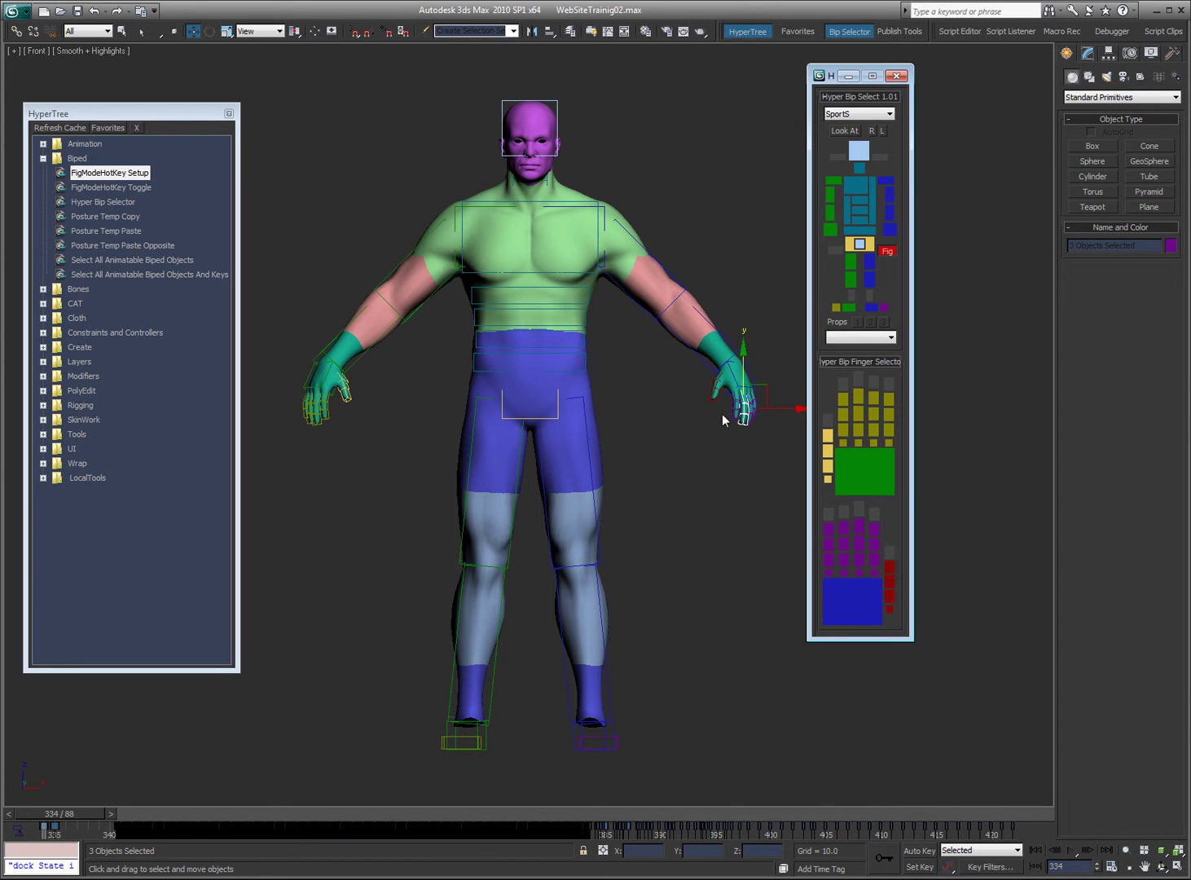
key("ctrl+w")
left_click_drag(787, 345, 670, 484)
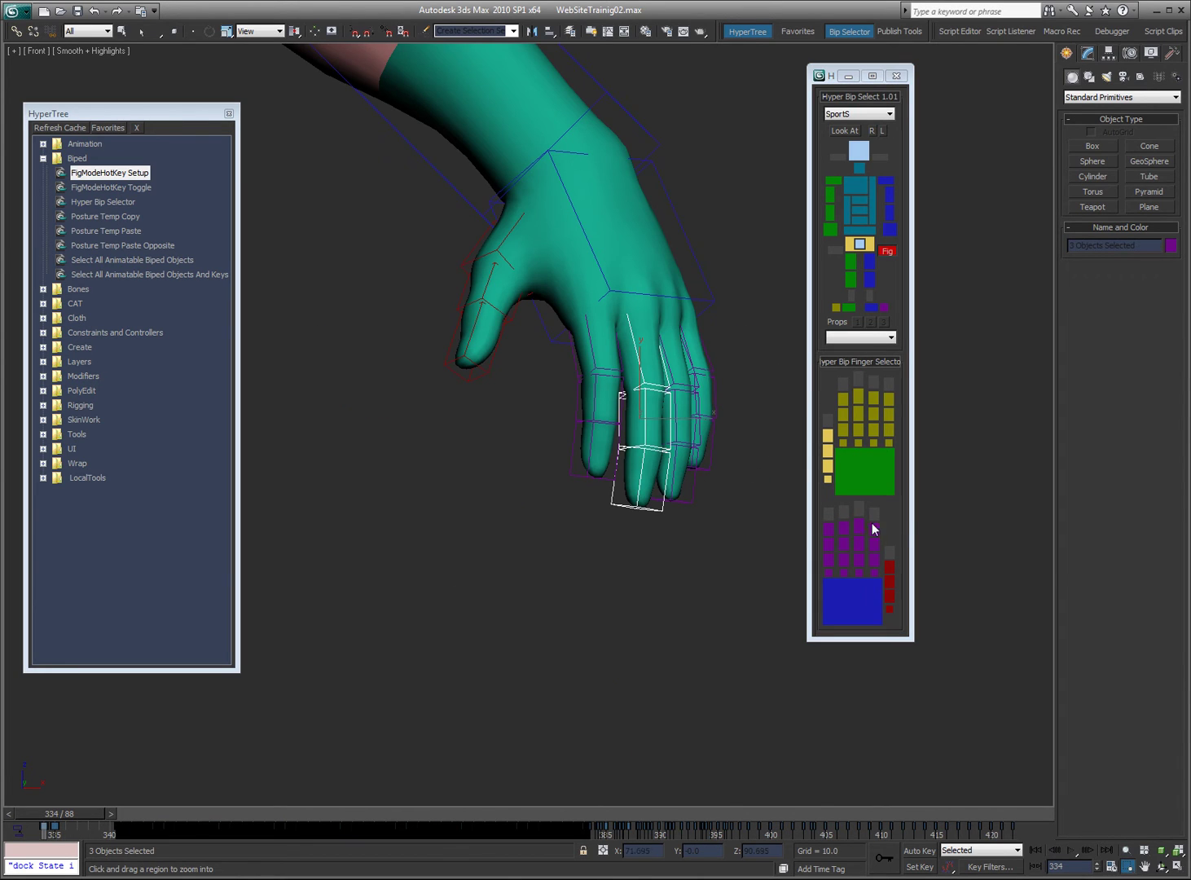
right_click(952, 518)
left_click(929, 538)
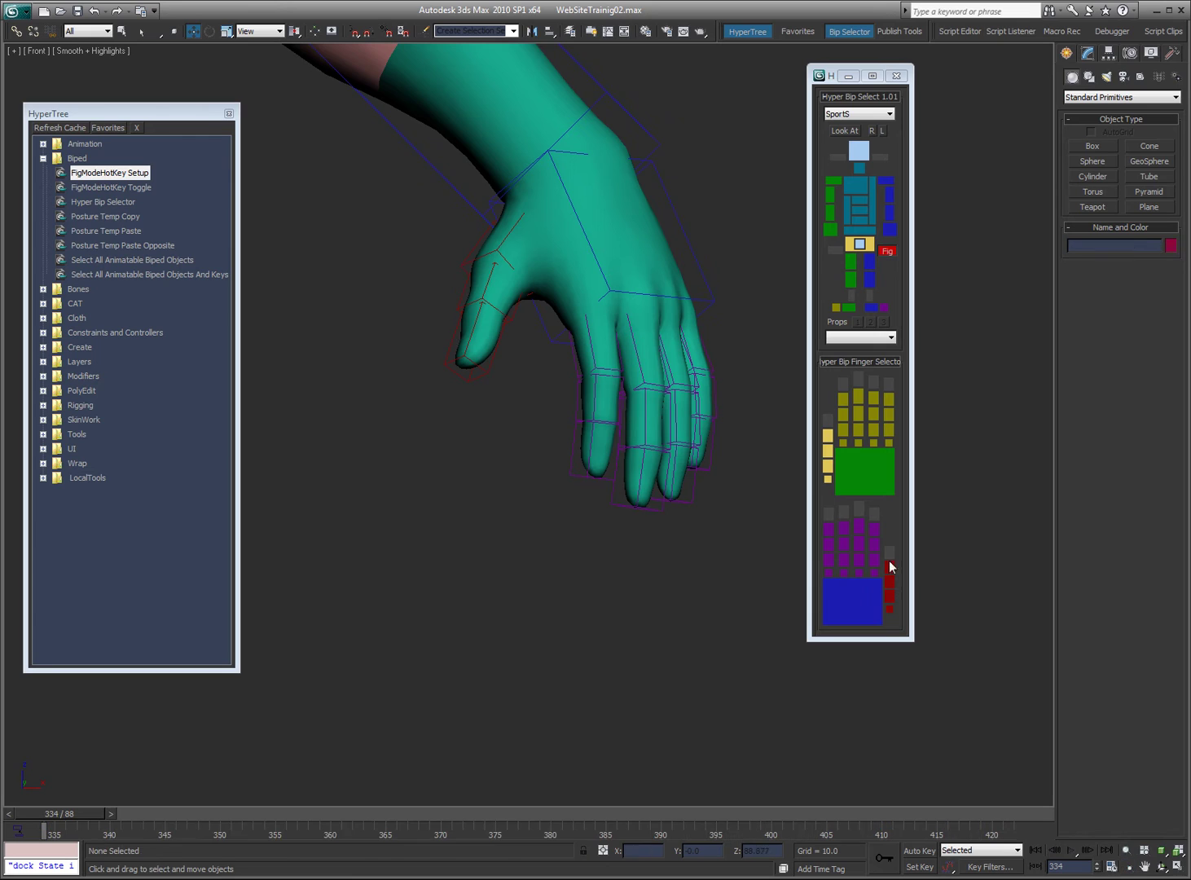
Select single finger joints, then whole fingers until all twelve finger bones are selected
left_click(842, 559)
left_click(843, 548)
left_click(843, 527)
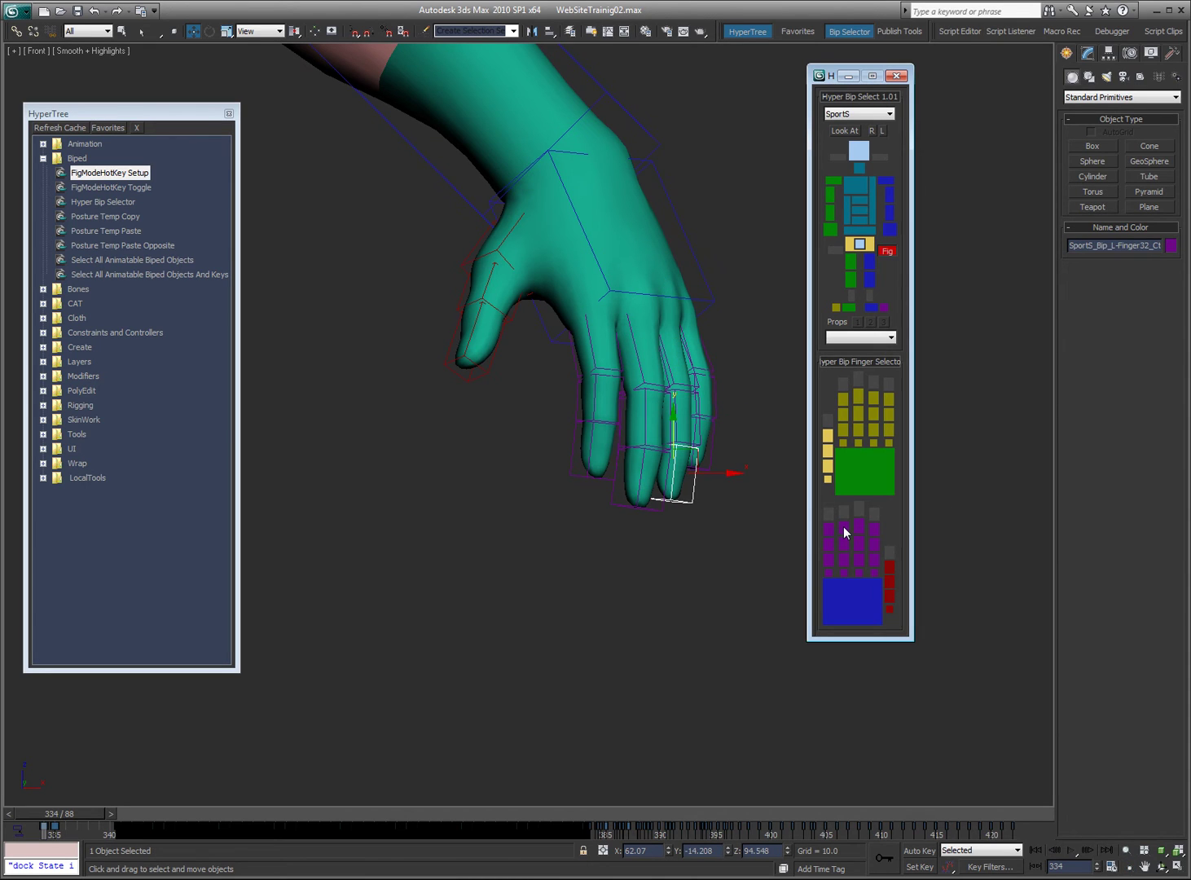
left_click(826, 572)
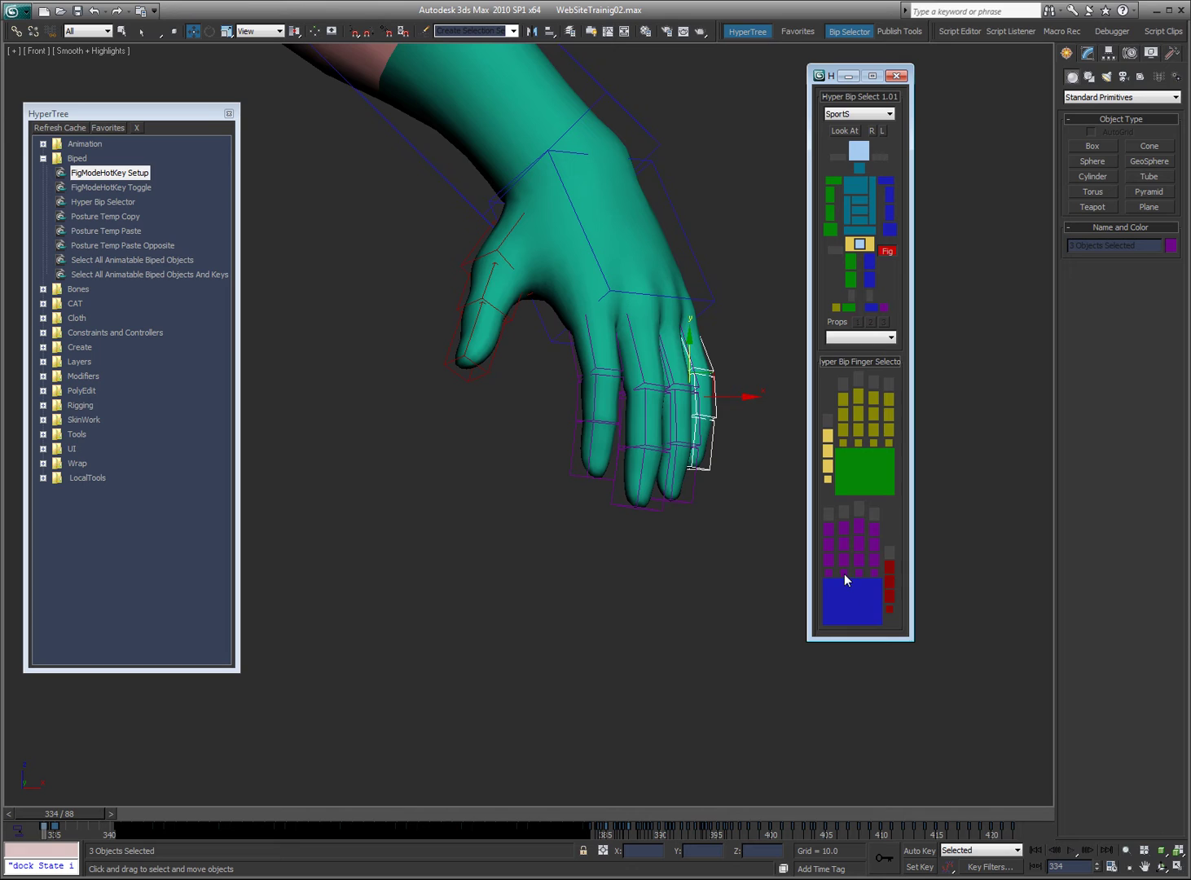
left_click(844, 573, "ctrl")
left_click(861, 572, "ctrl")
left_click(872, 572, "ctrl")
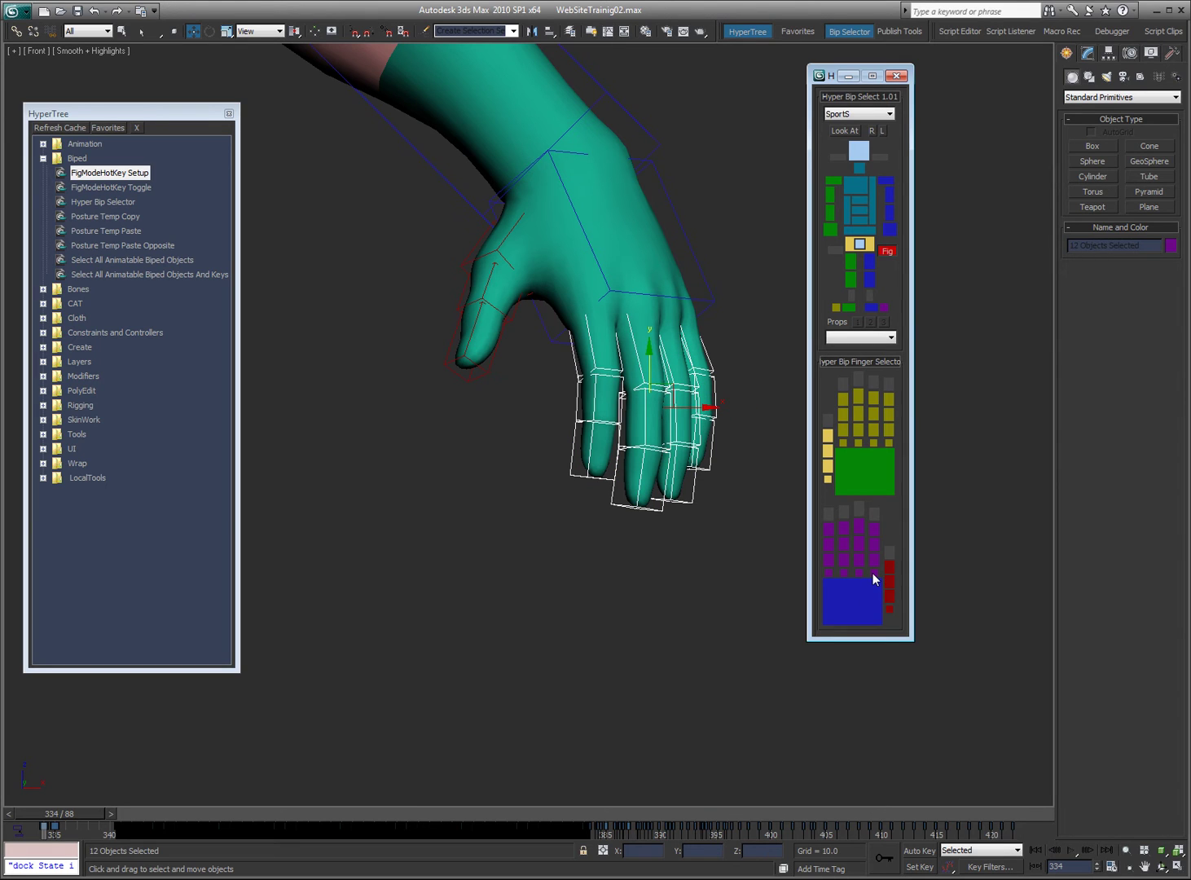
Select the left hand and thumb controls, then deselect and collapse the Hyper Bip Finger Selector
left_click(862, 596)
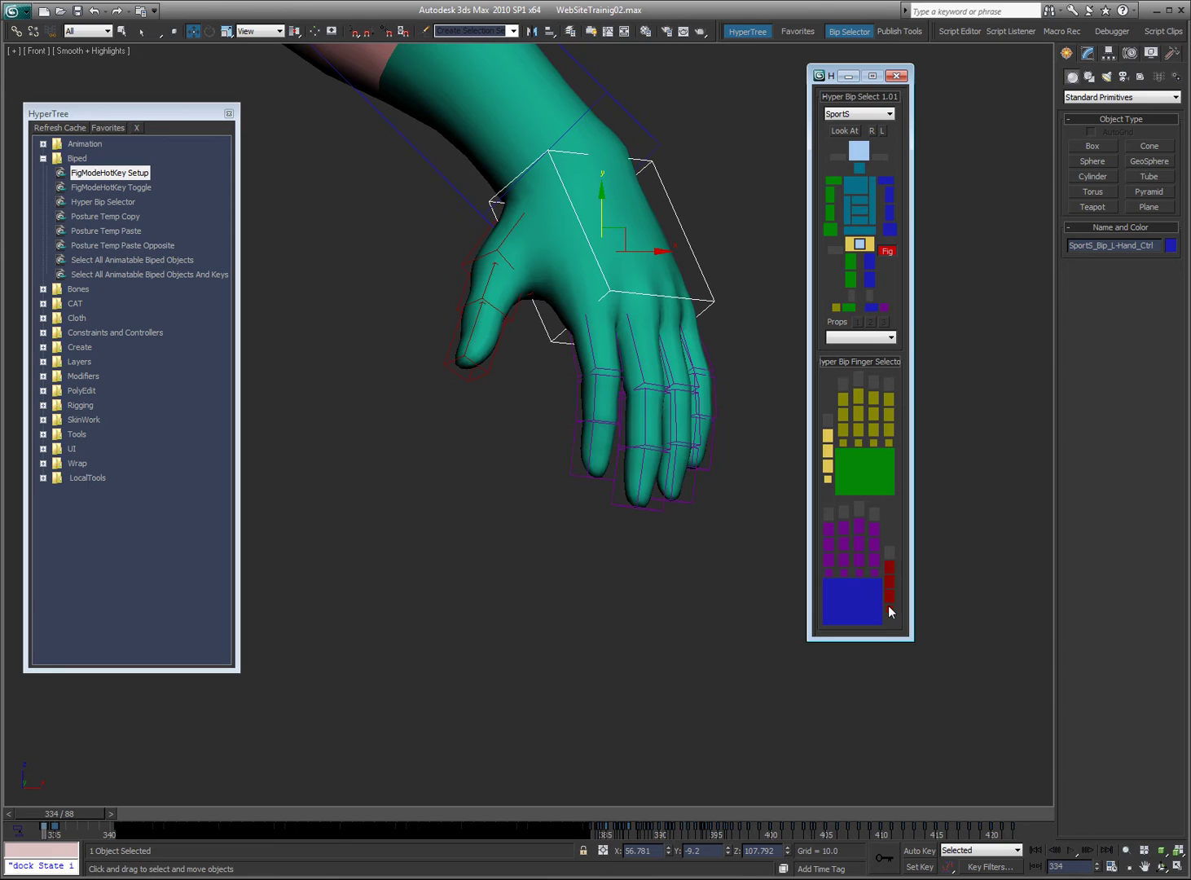
left_click(888, 607)
left_click(888, 602)
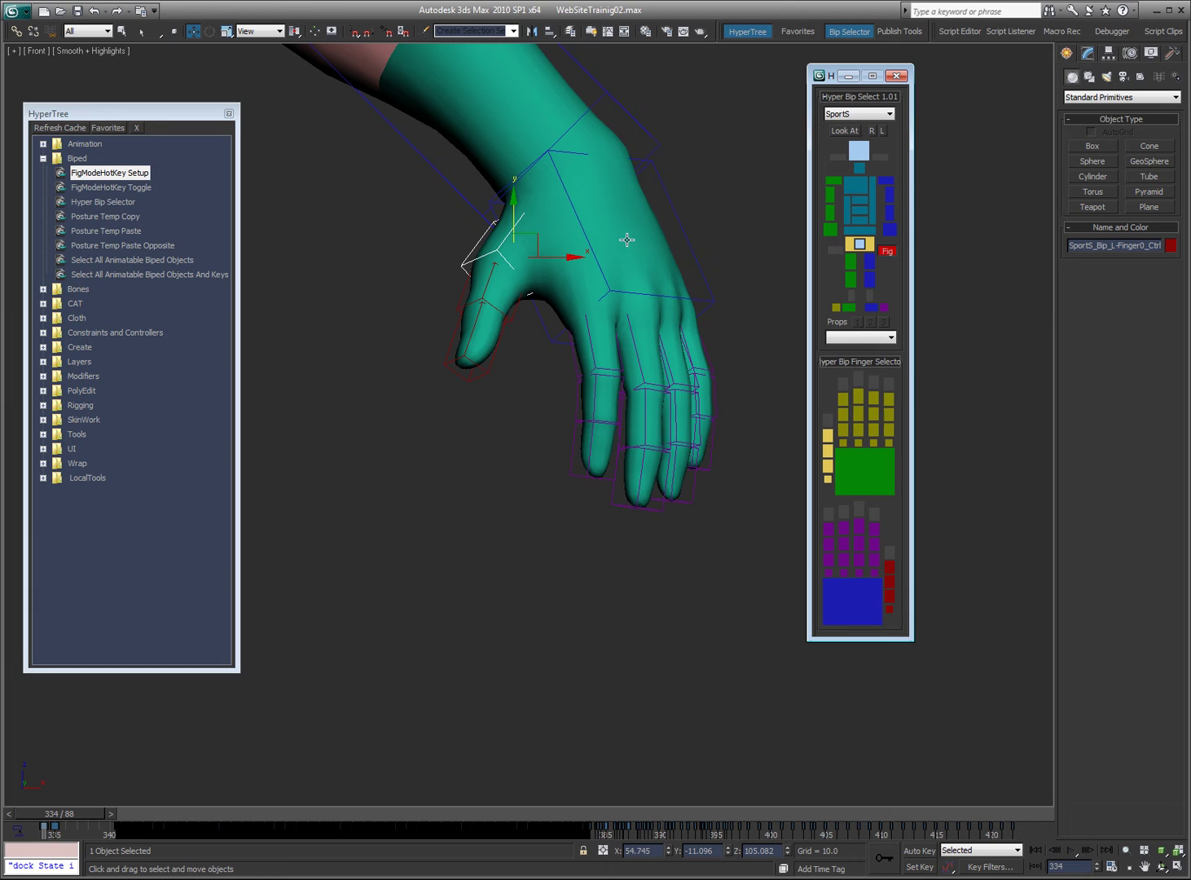
left_click(861, 361)
left_click(823, 461)
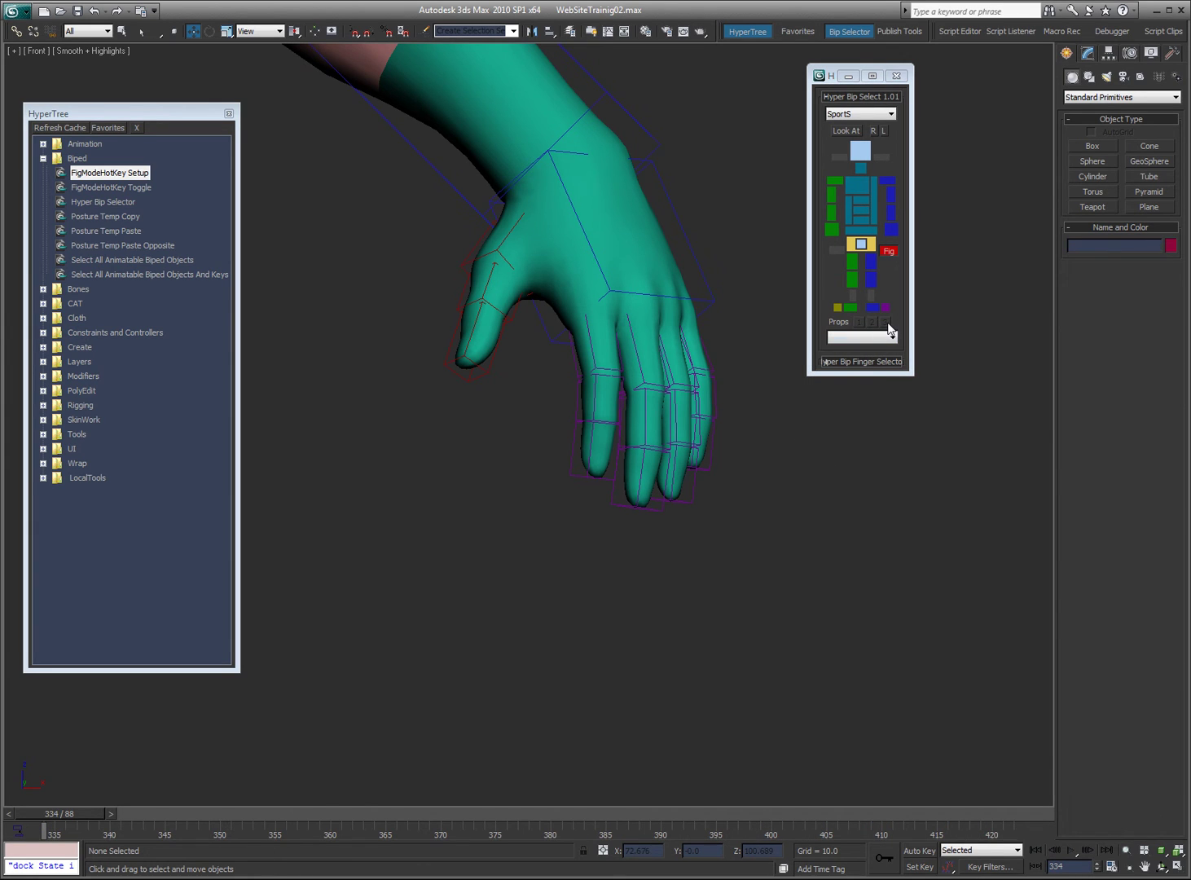
Select Spine4 and turn Figure Mode off with the Fig button
key("b")
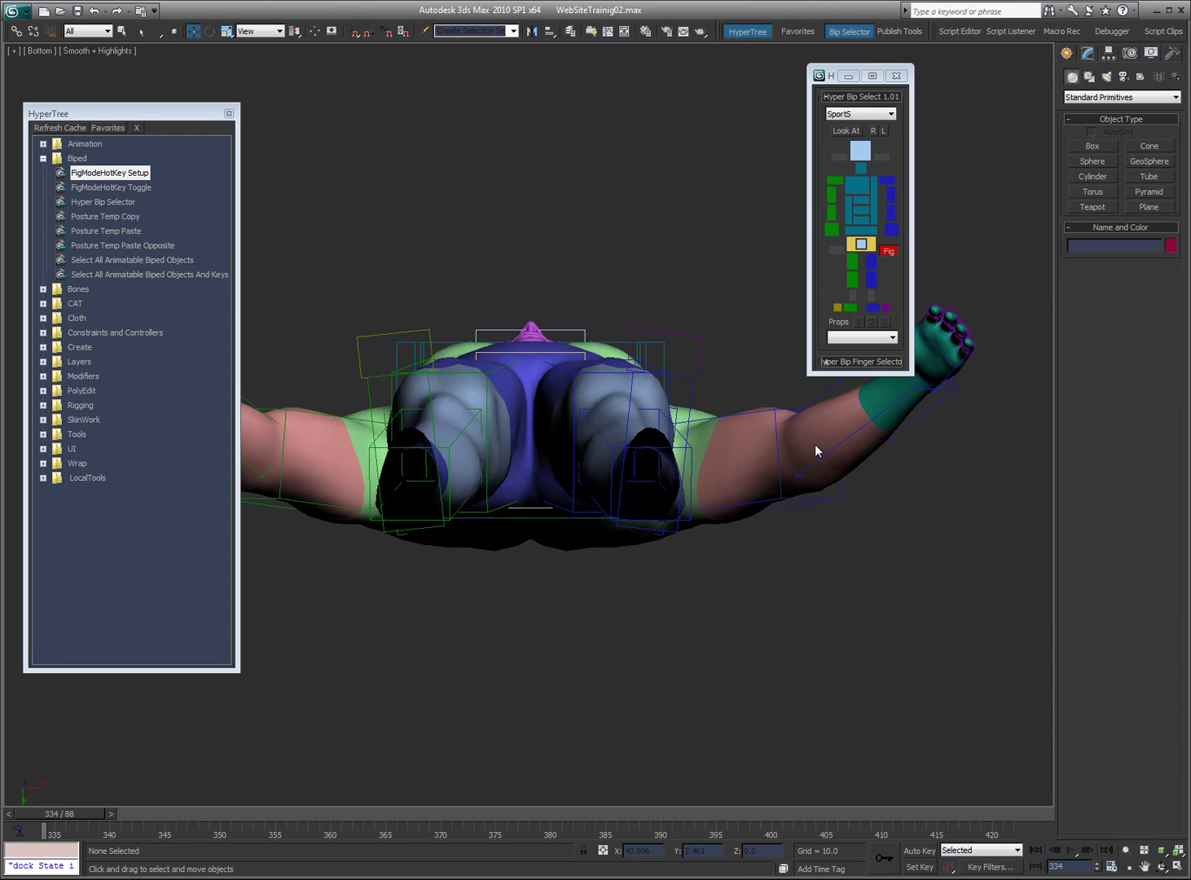
key("f")
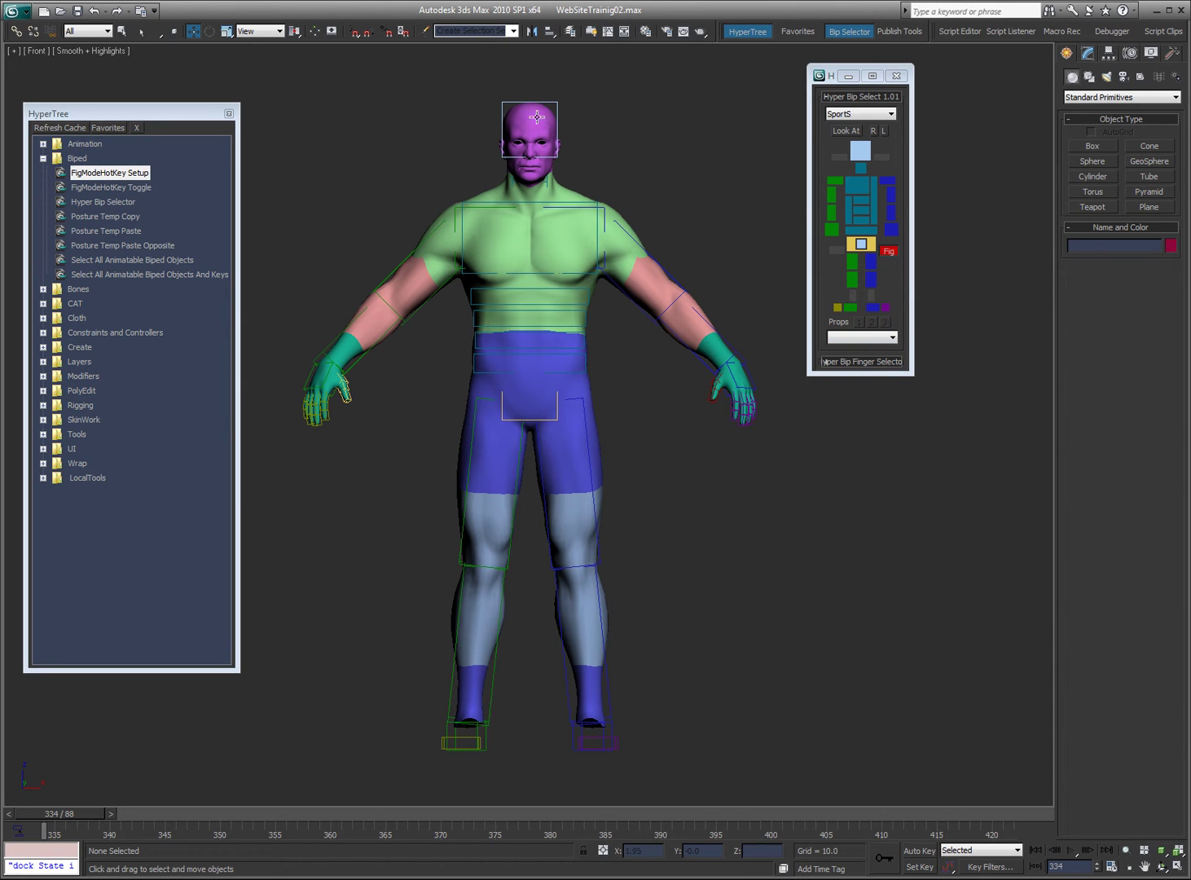
left_click(569, 193)
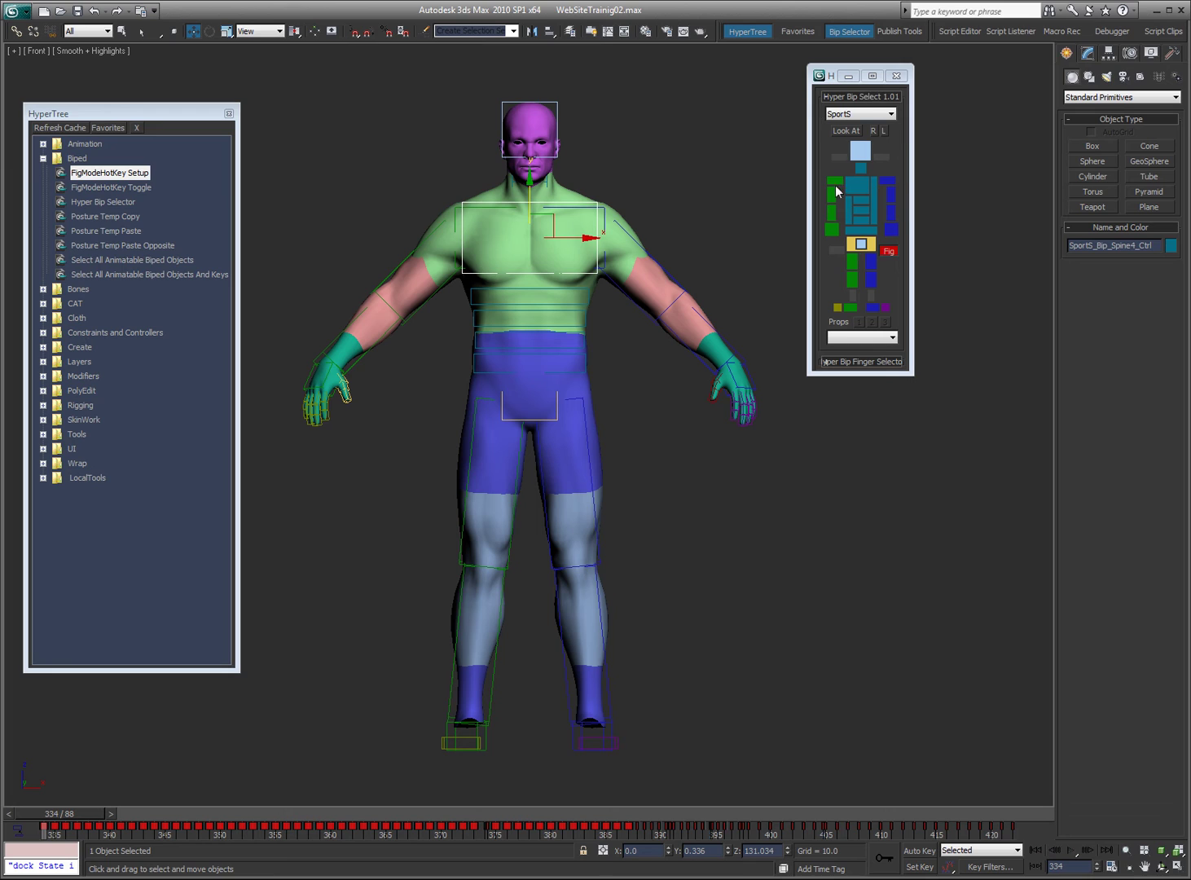
left_click(890, 251)
left_click(732, 243)
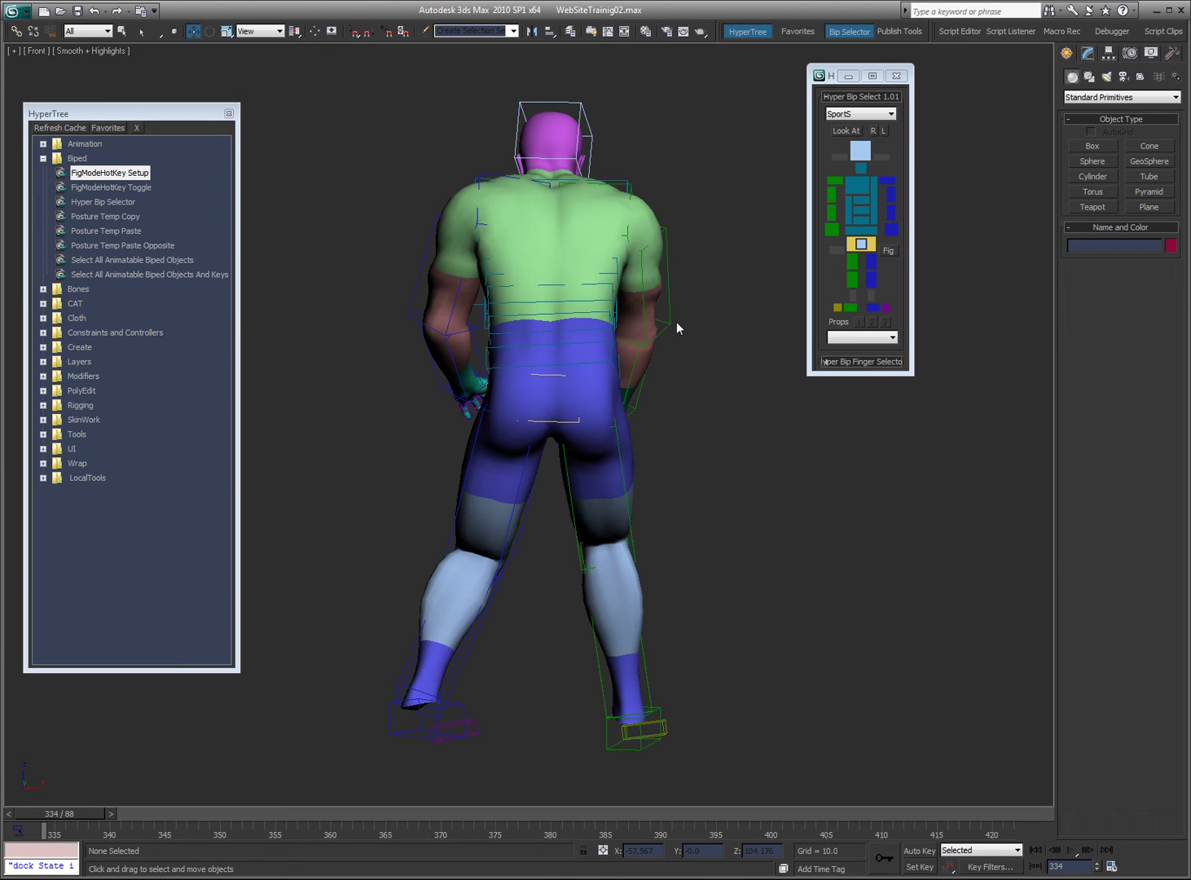
Switch to Back view, zoom extents and orbit around the animated character
key("k")
key("z")
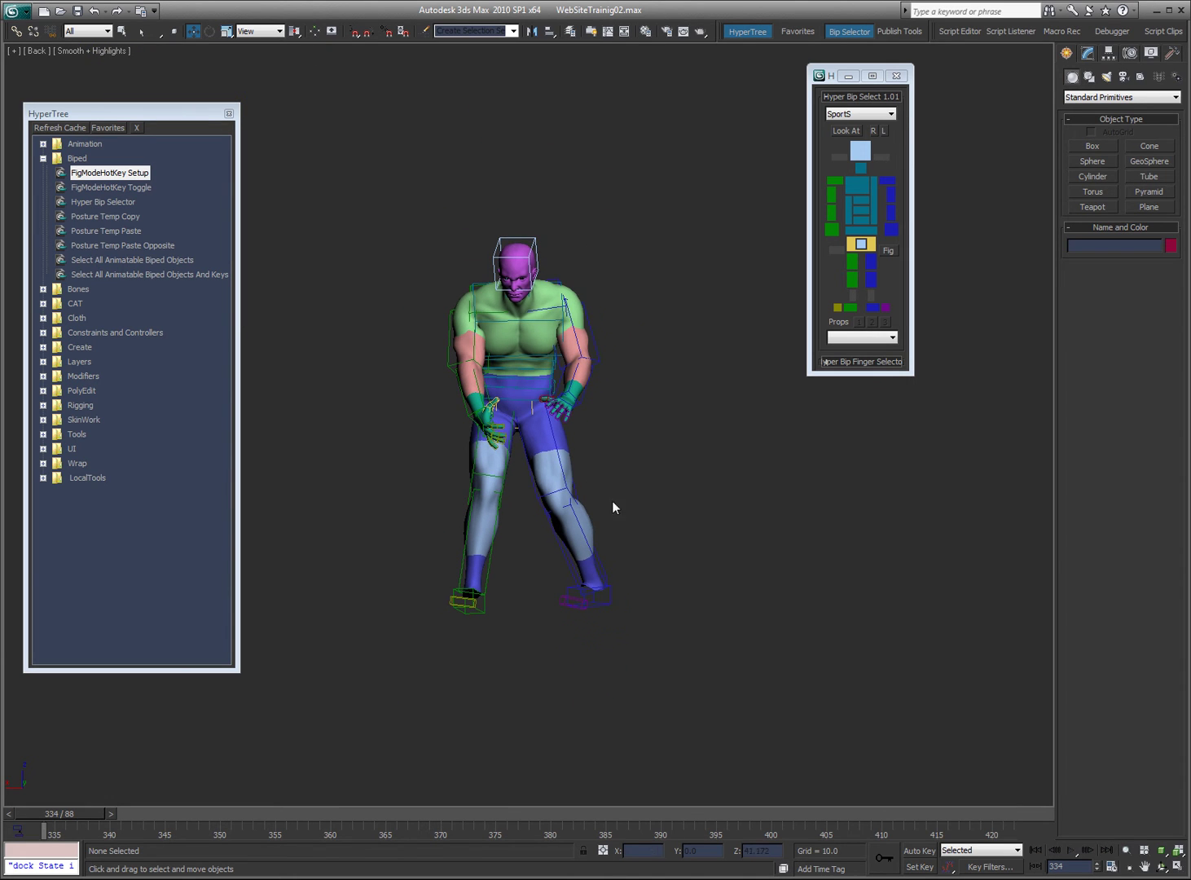
left_click(538, 483)
middle_click_drag(538, 485, 522, 520, "alt")
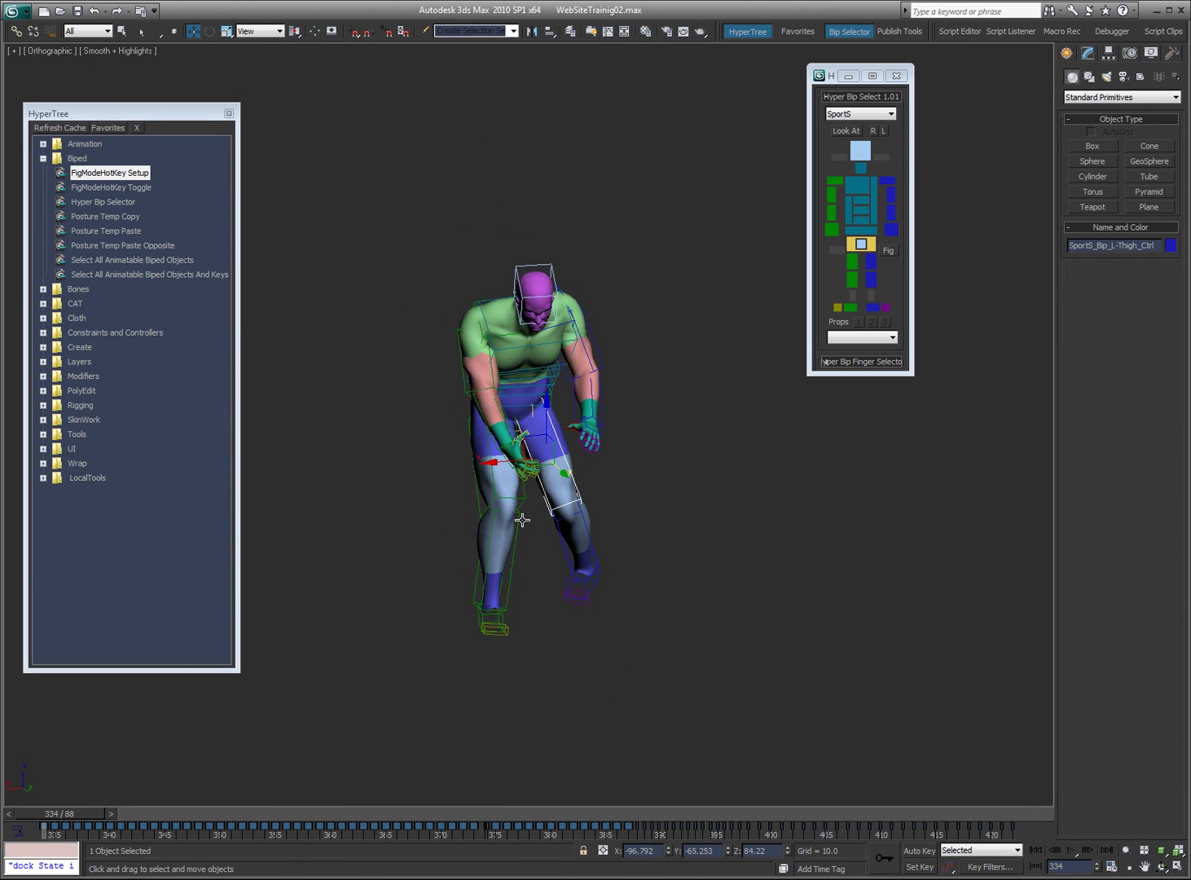
left_click(684, 482)
middle_click_drag(684, 482, 816, 495, "alt")
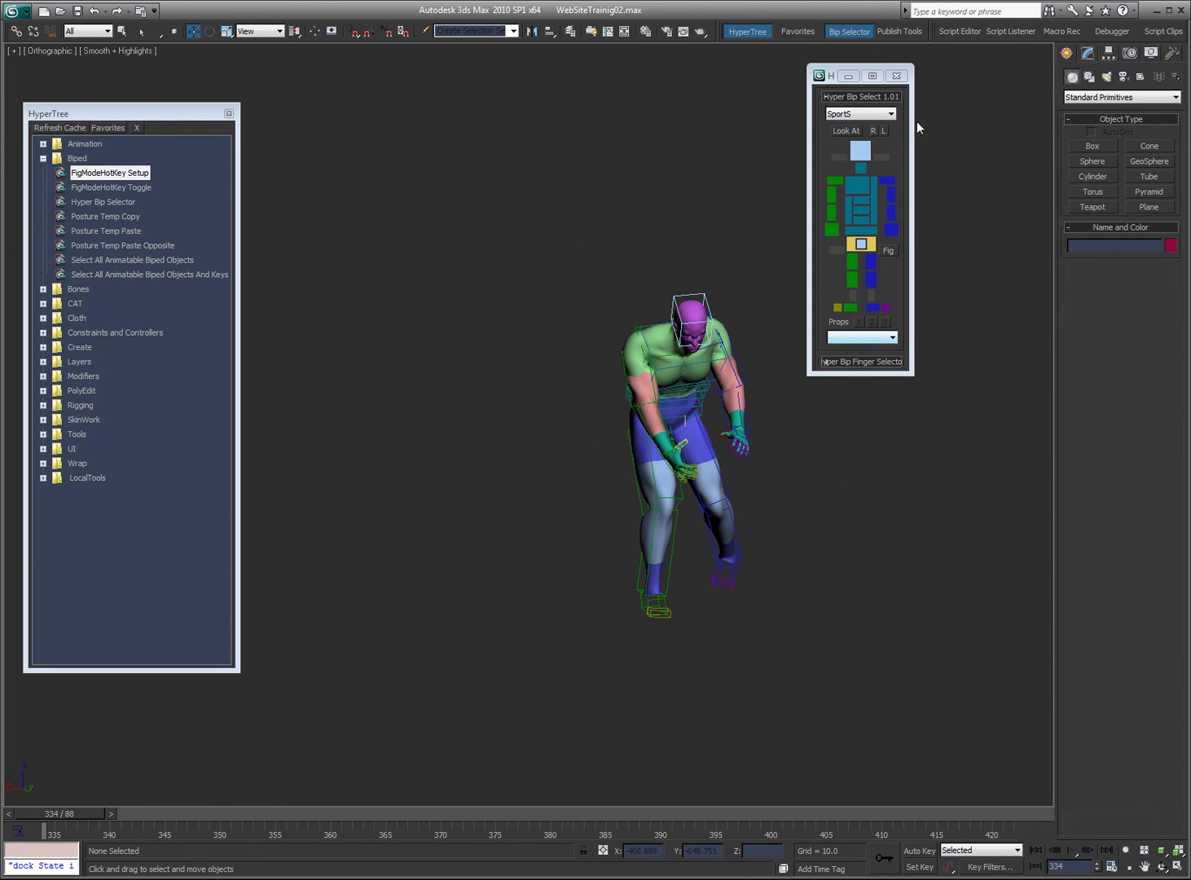
Move the selector right, keep SportS as the biped, and scrub frames 334 to 343
left_click_drag(830, 75, 948, 65)
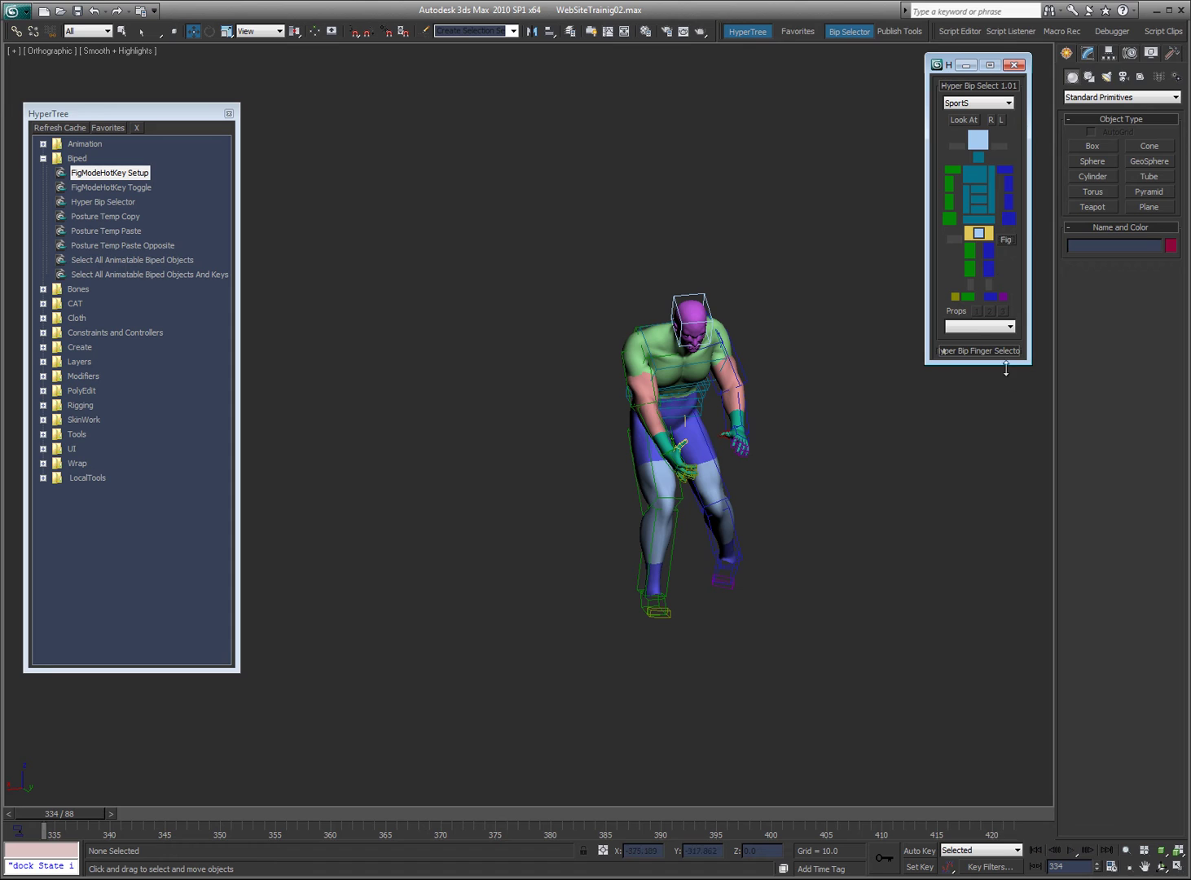
left_click(968, 326)
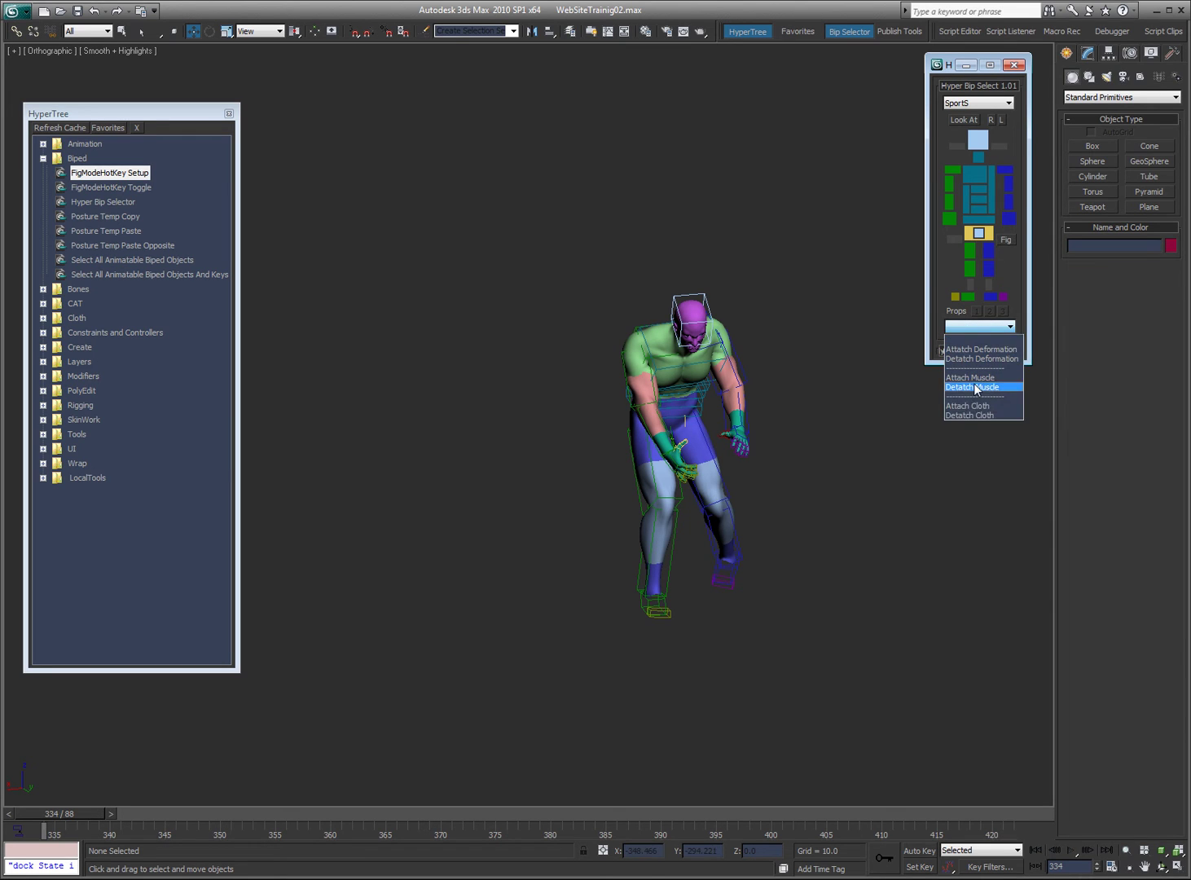
left_click(977, 327)
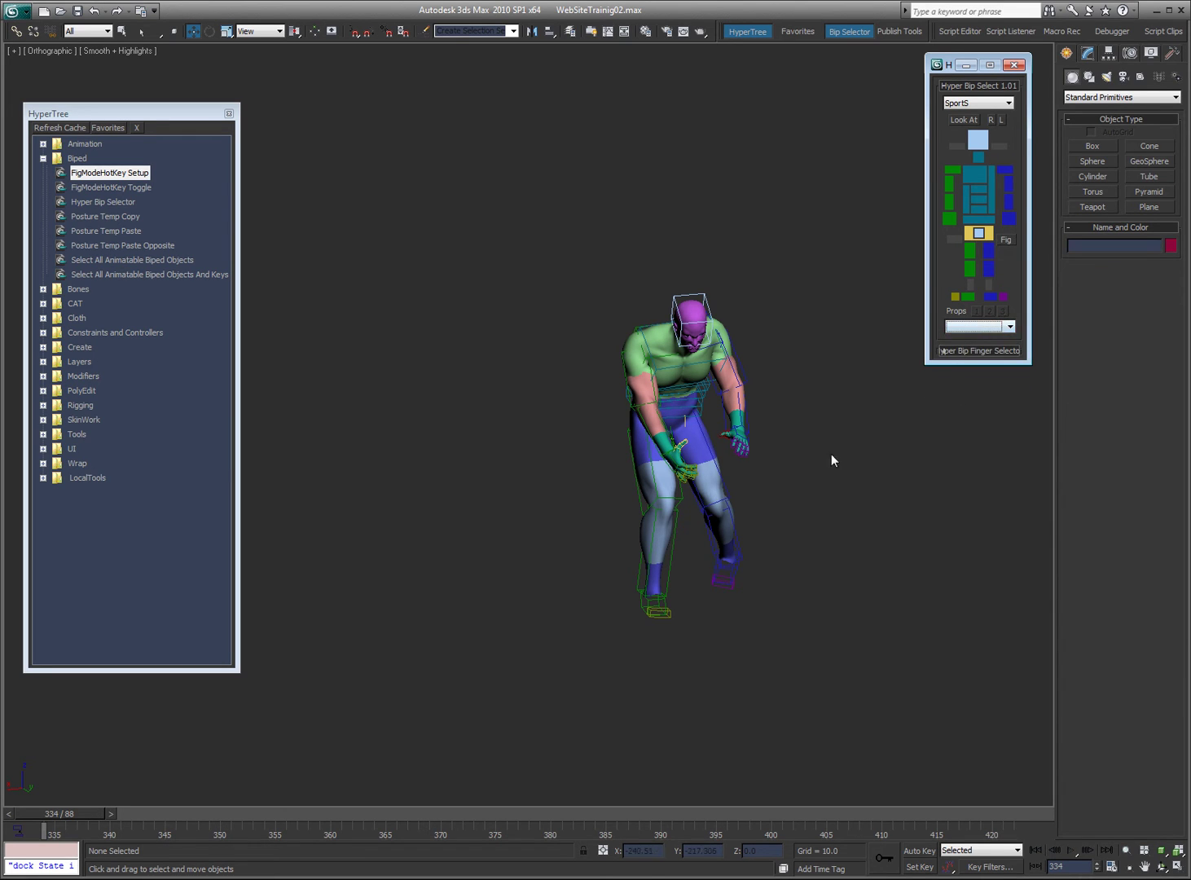
left_click(983, 102)
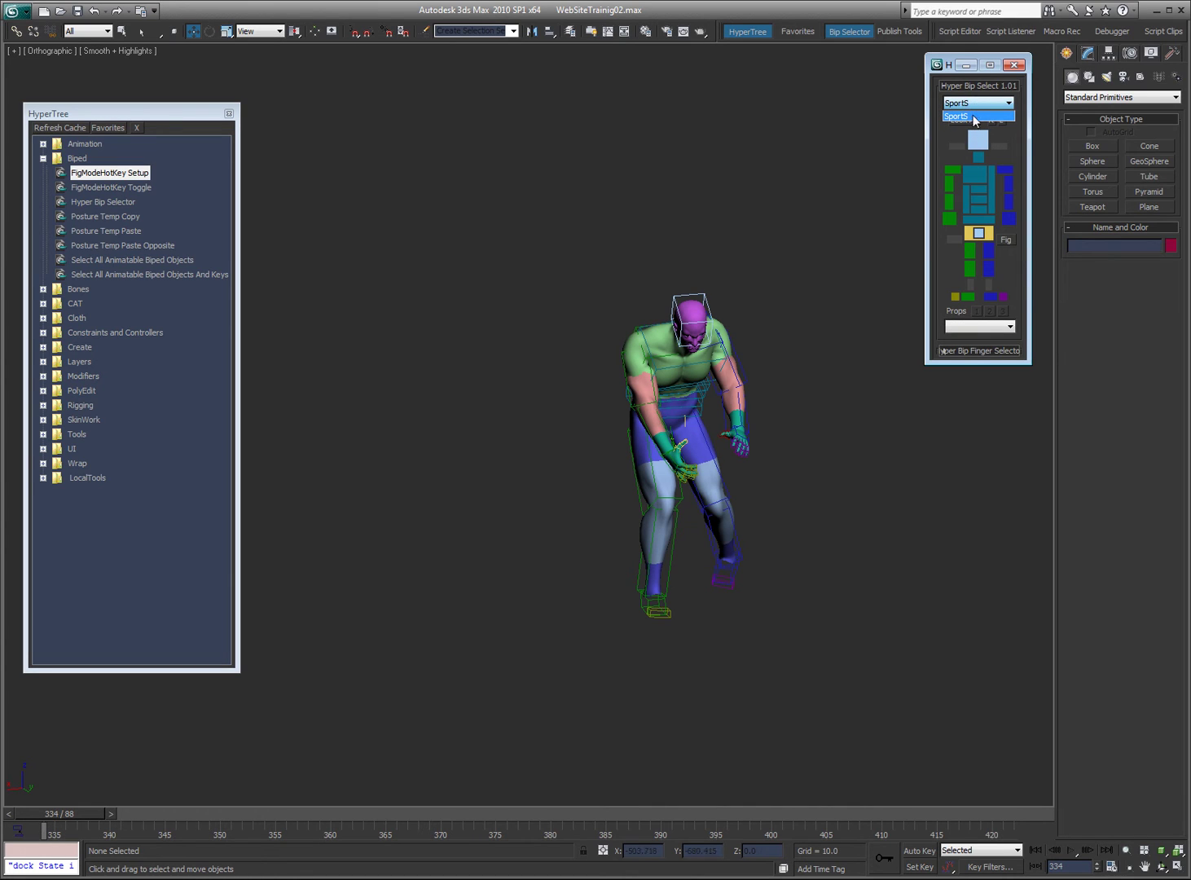
left_click(973, 114)
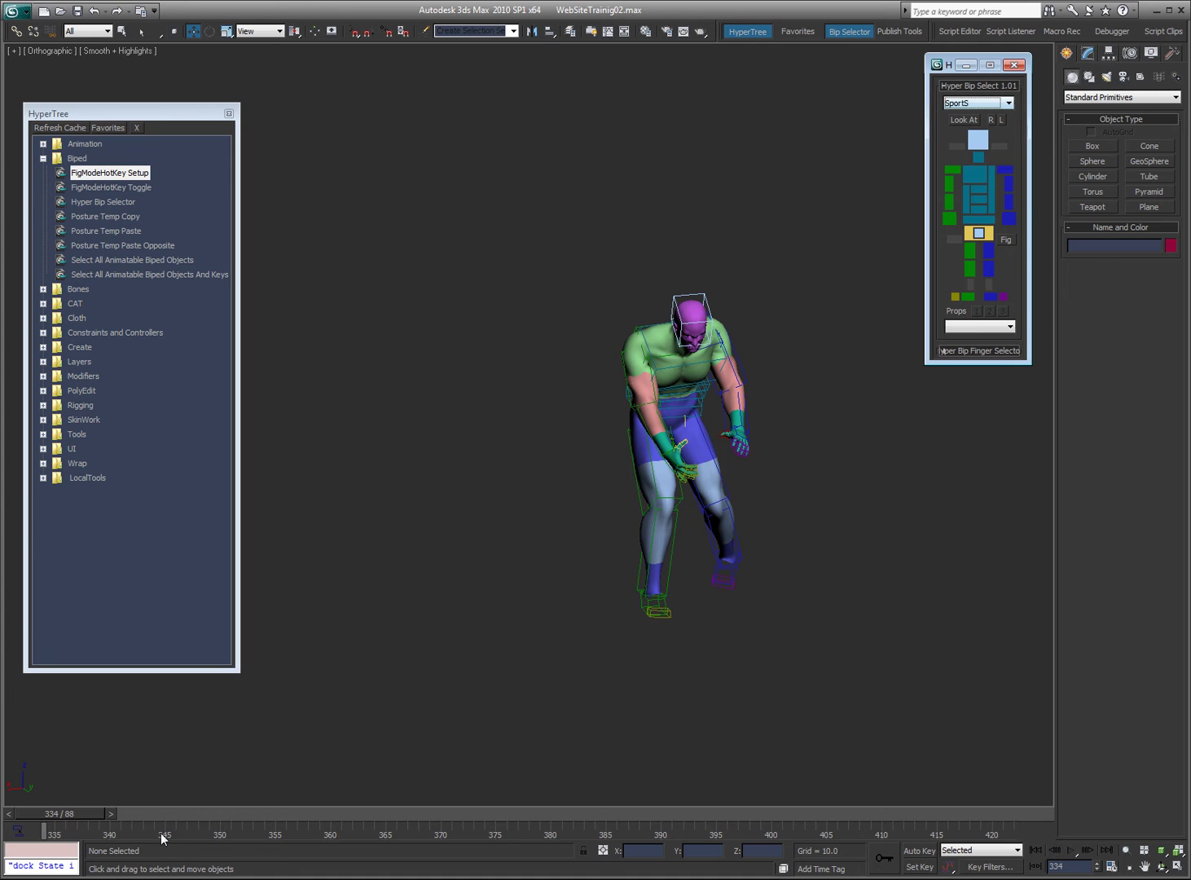
left_click_drag(54, 811, 116, 809)
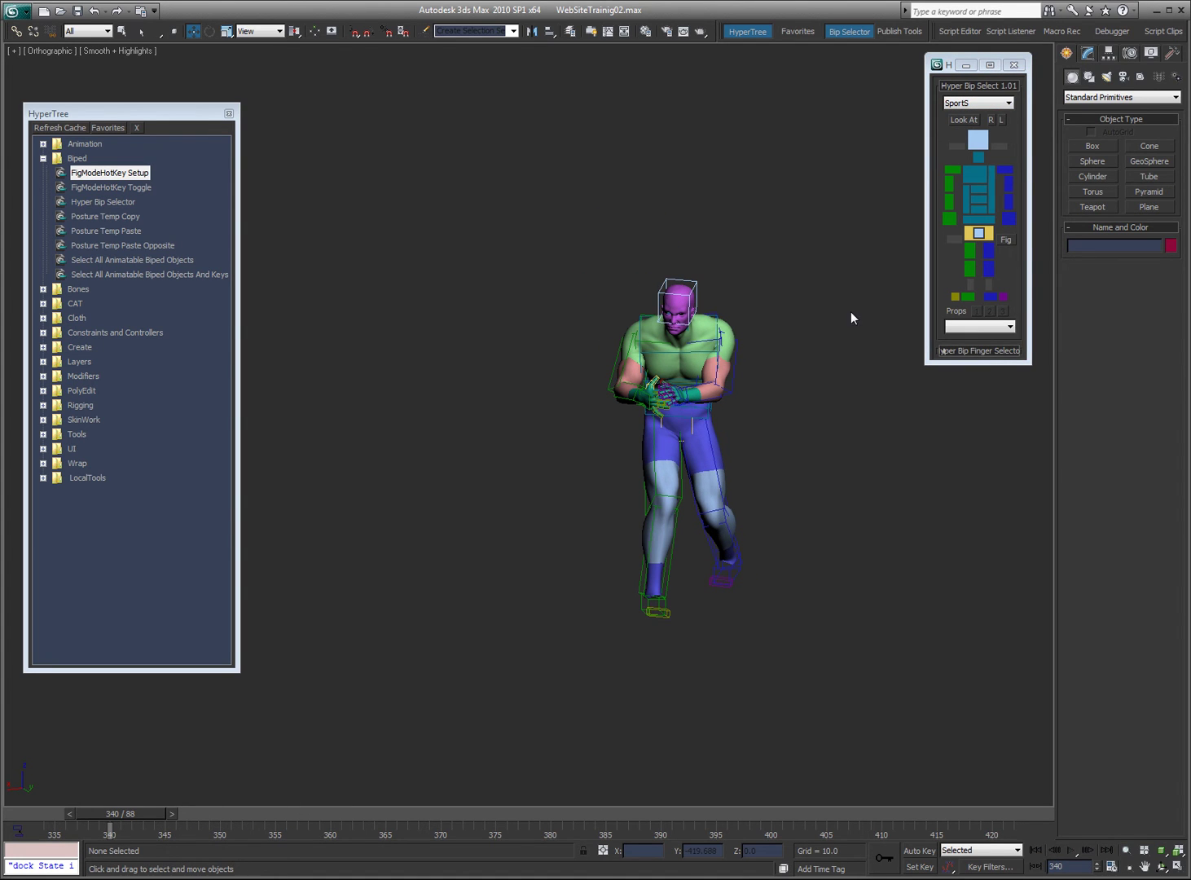
Choose Props > Detatch Deformation and scrub to show the skeleton leaving the mesh
left_click(983, 327)
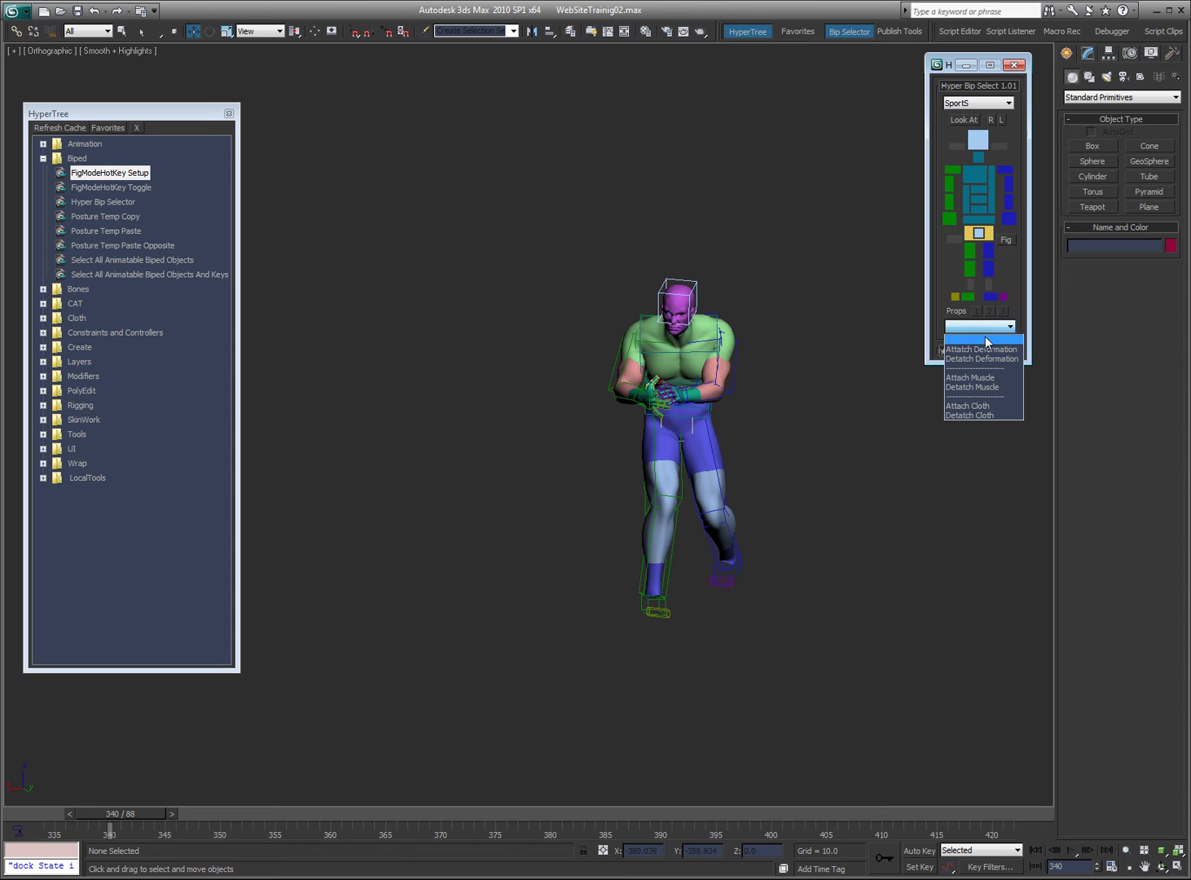
left_click(984, 358)
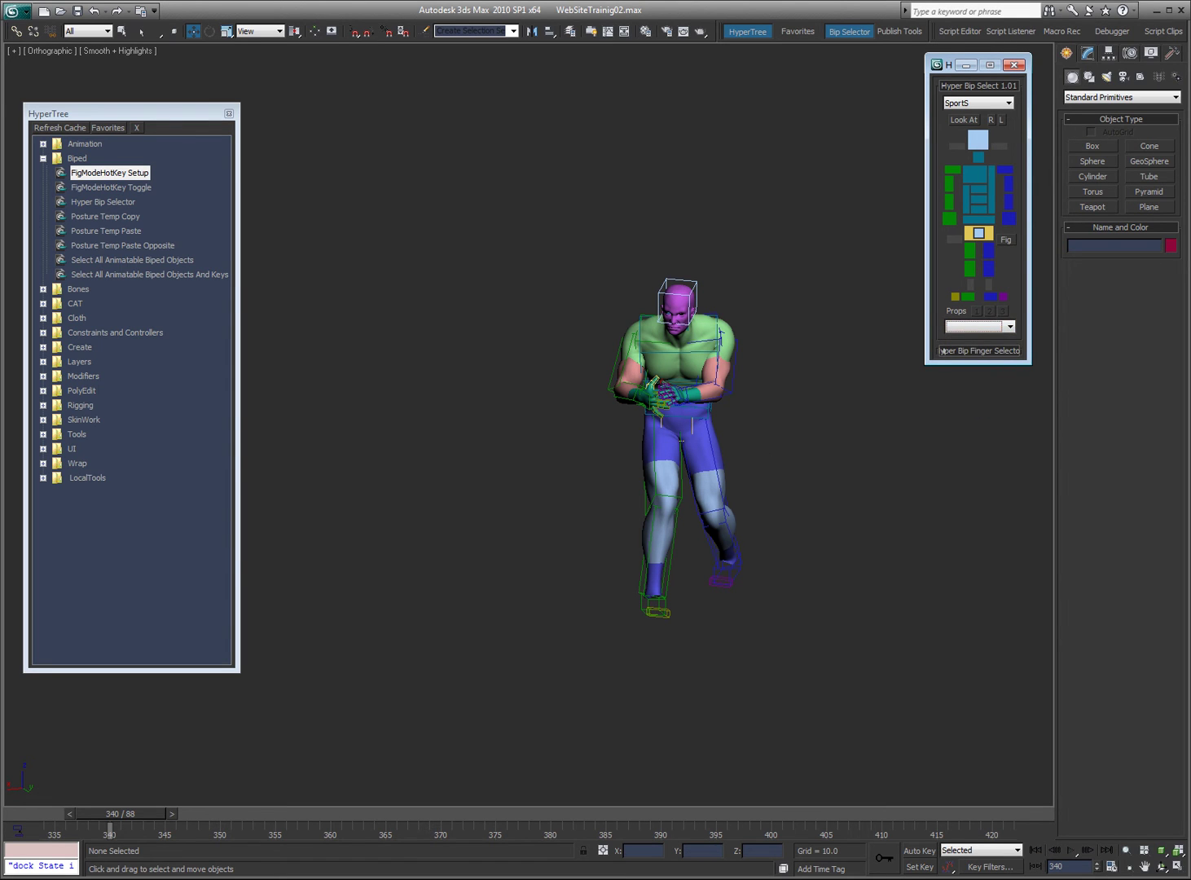
left_click_drag(117, 815, 371, 754)
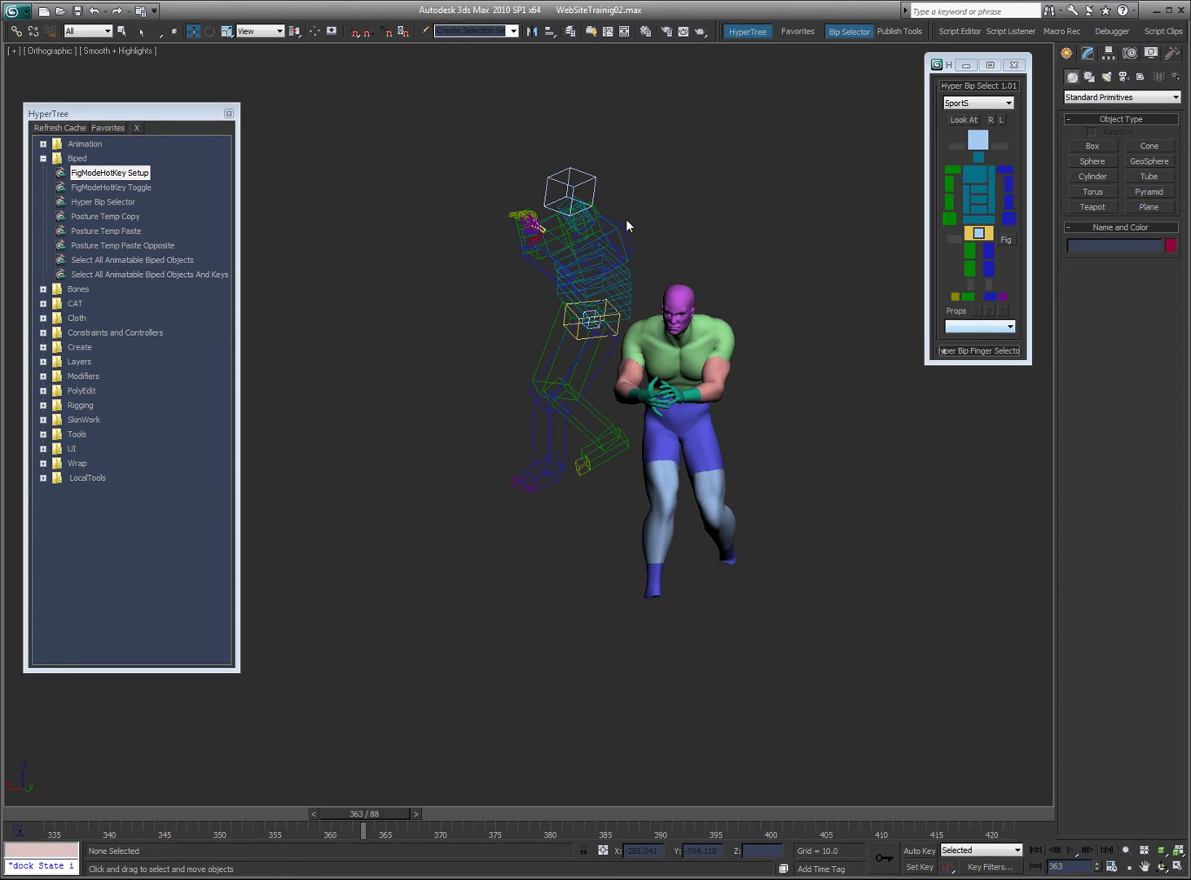
Choose Props > Attach Deformation and step the animation to frame 367
left_click(989, 326)
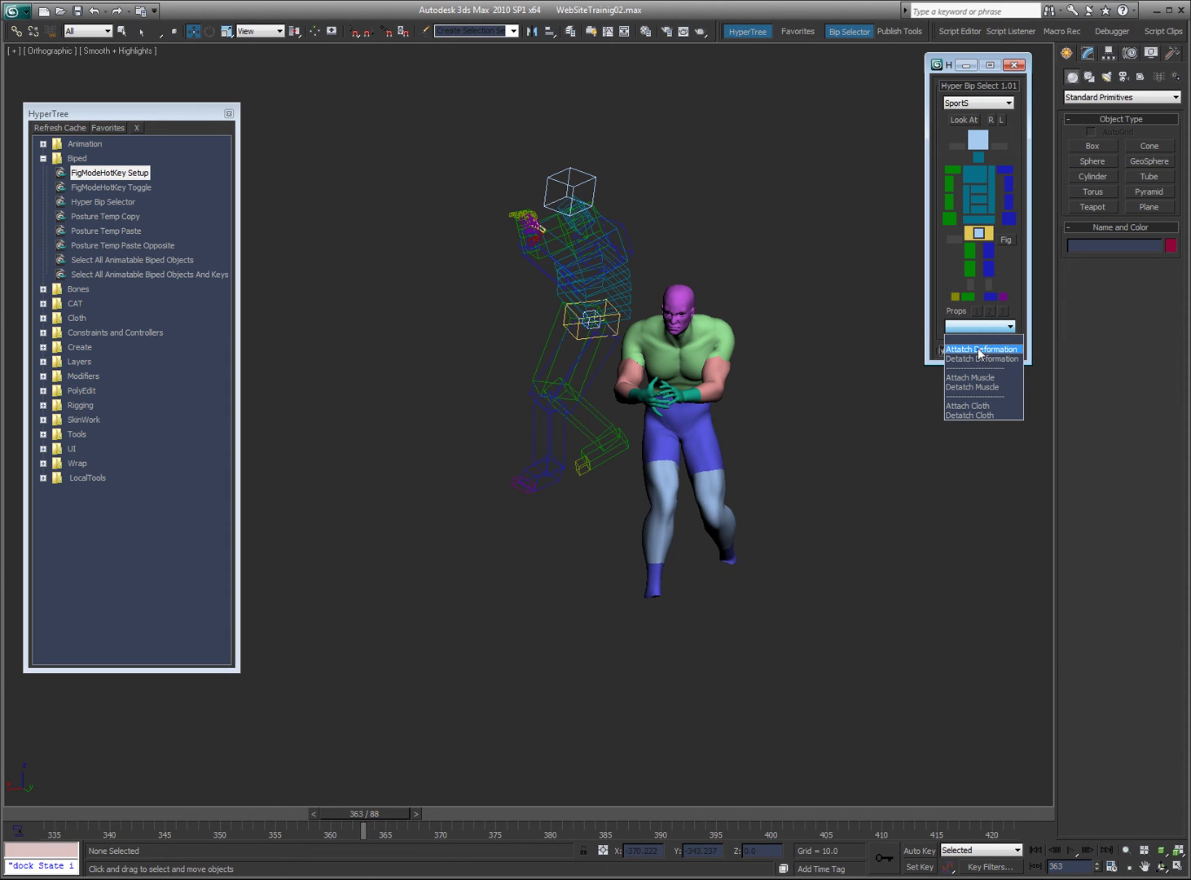
left_click(980, 350)
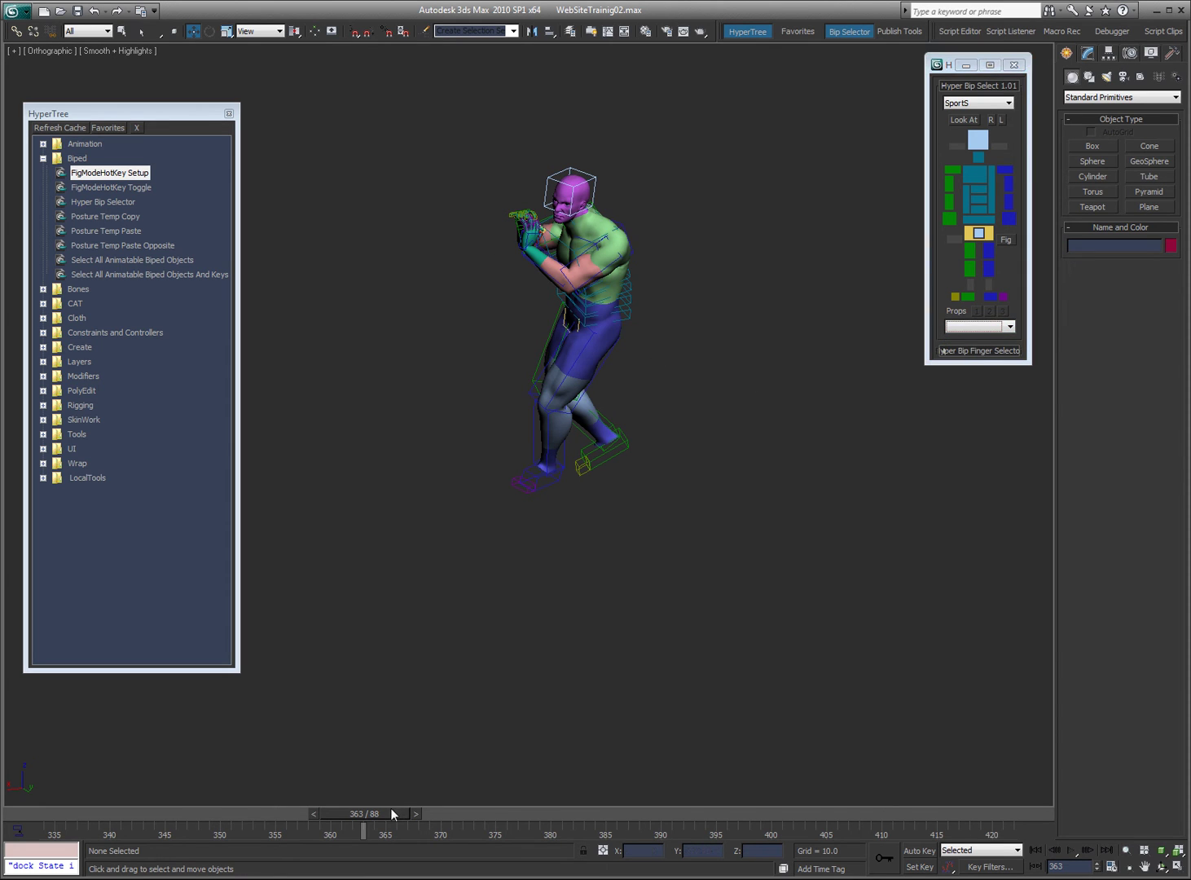
left_click_drag(390, 812, 432, 812)
left_click(1001, 327)
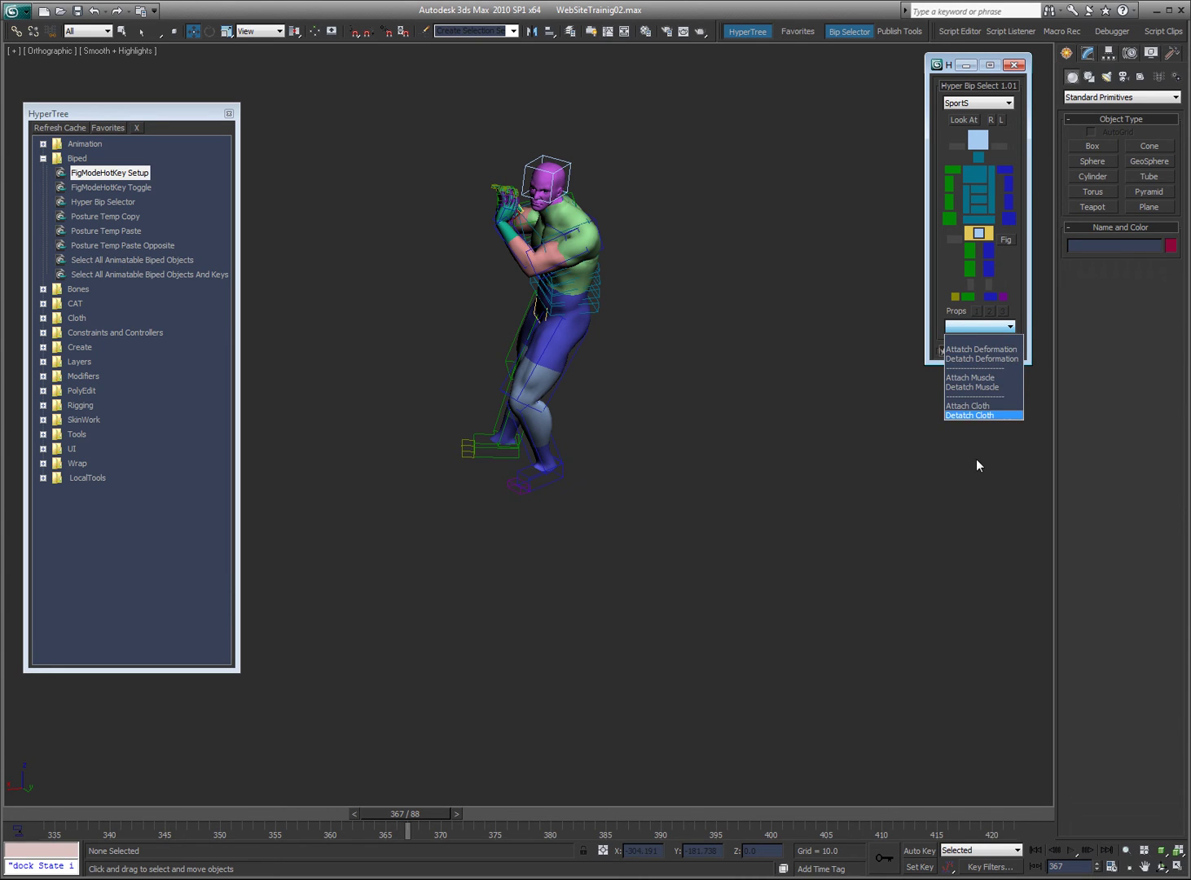
Check the Props options while scrubbing the animation to frames 353 and 390
left_click(978, 349)
left_click(955, 327)
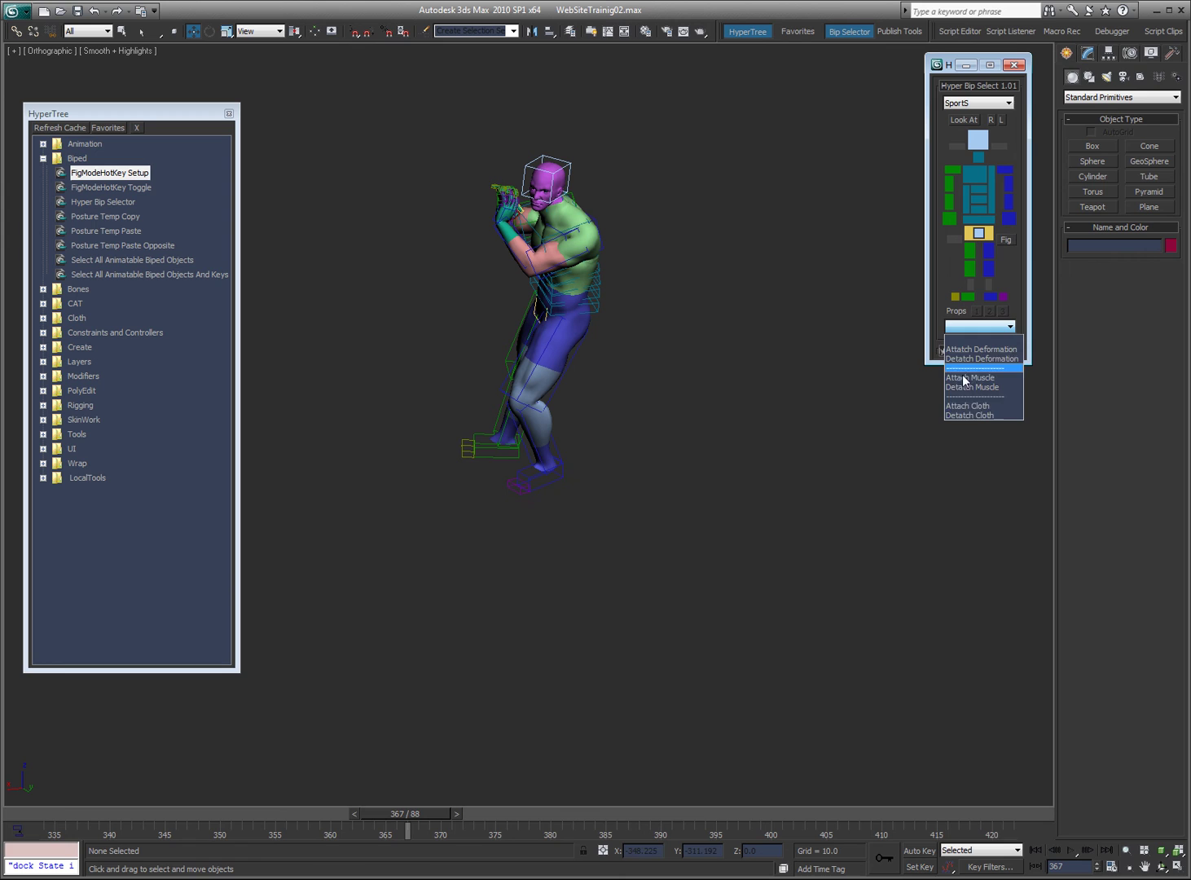
left_click(987, 324)
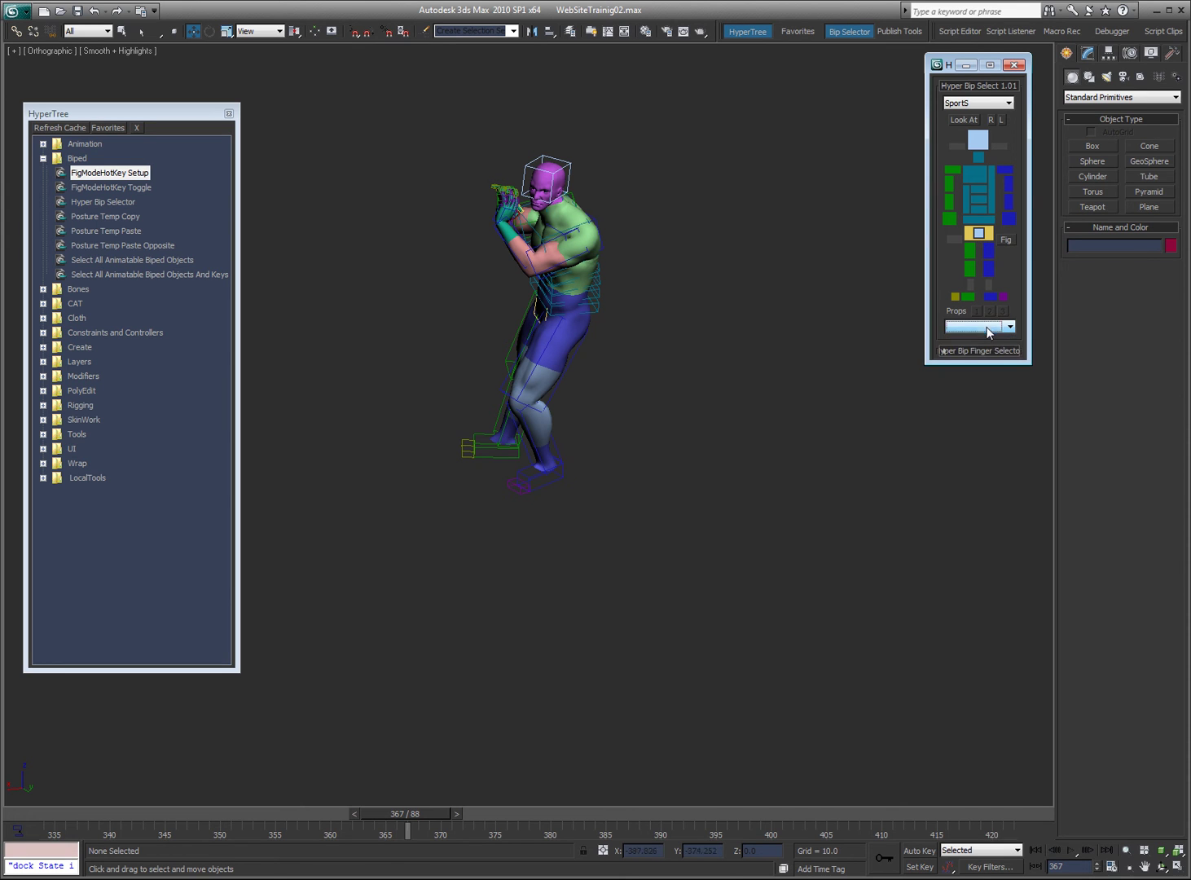
left_click_drag(412, 818, 271, 798)
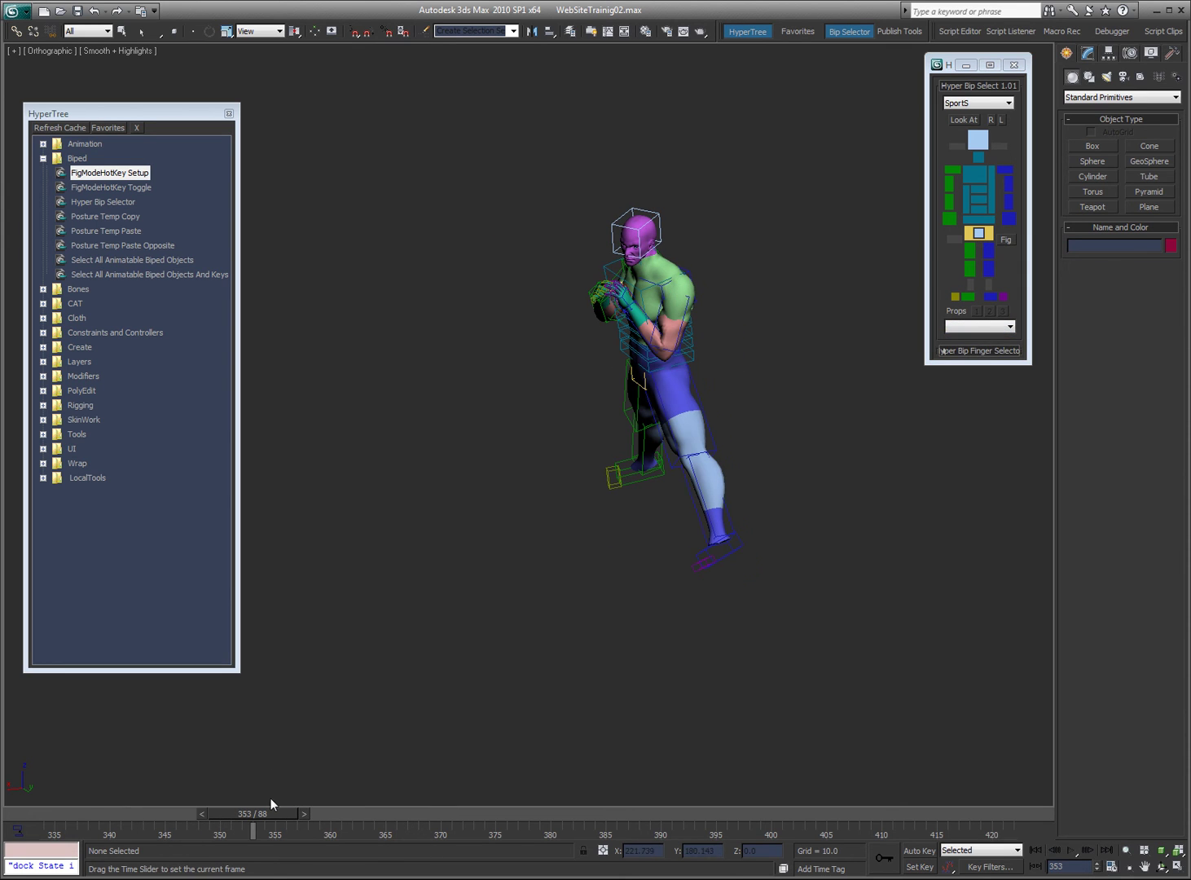
left_click(964, 323)
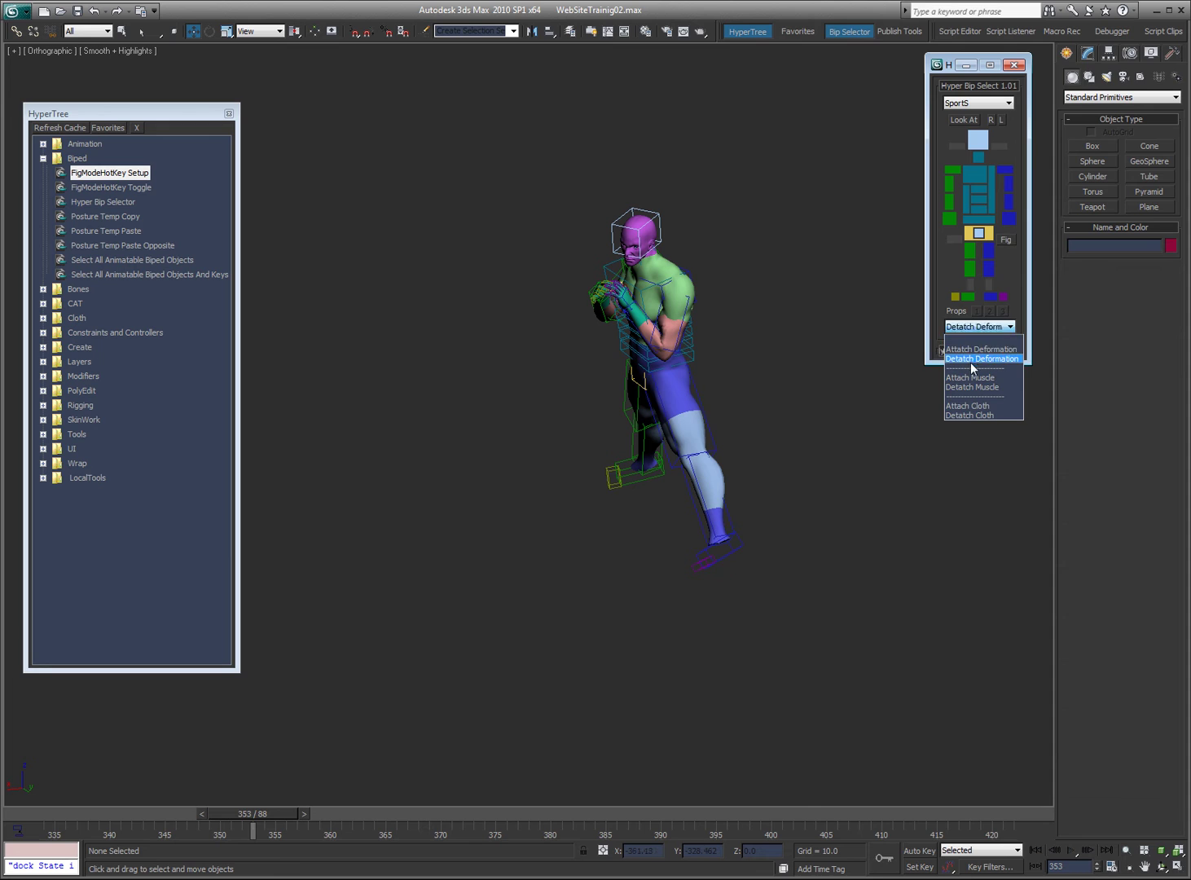
left_click(970, 362)
left_click_drag(252, 814, 661, 839)
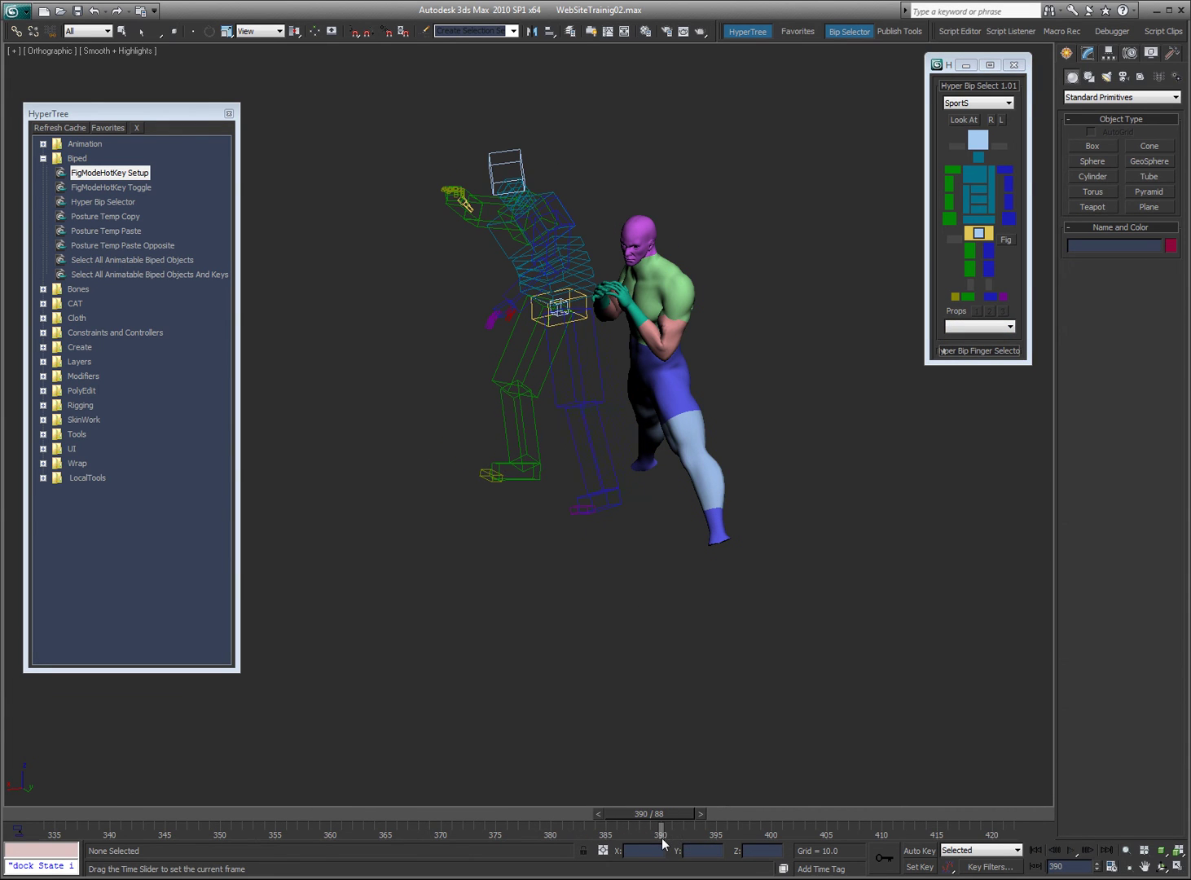
Choose Attach Deformation from the Props dropdown so the mesh follows the biped
left_click(957, 326)
left_click(769, 347)
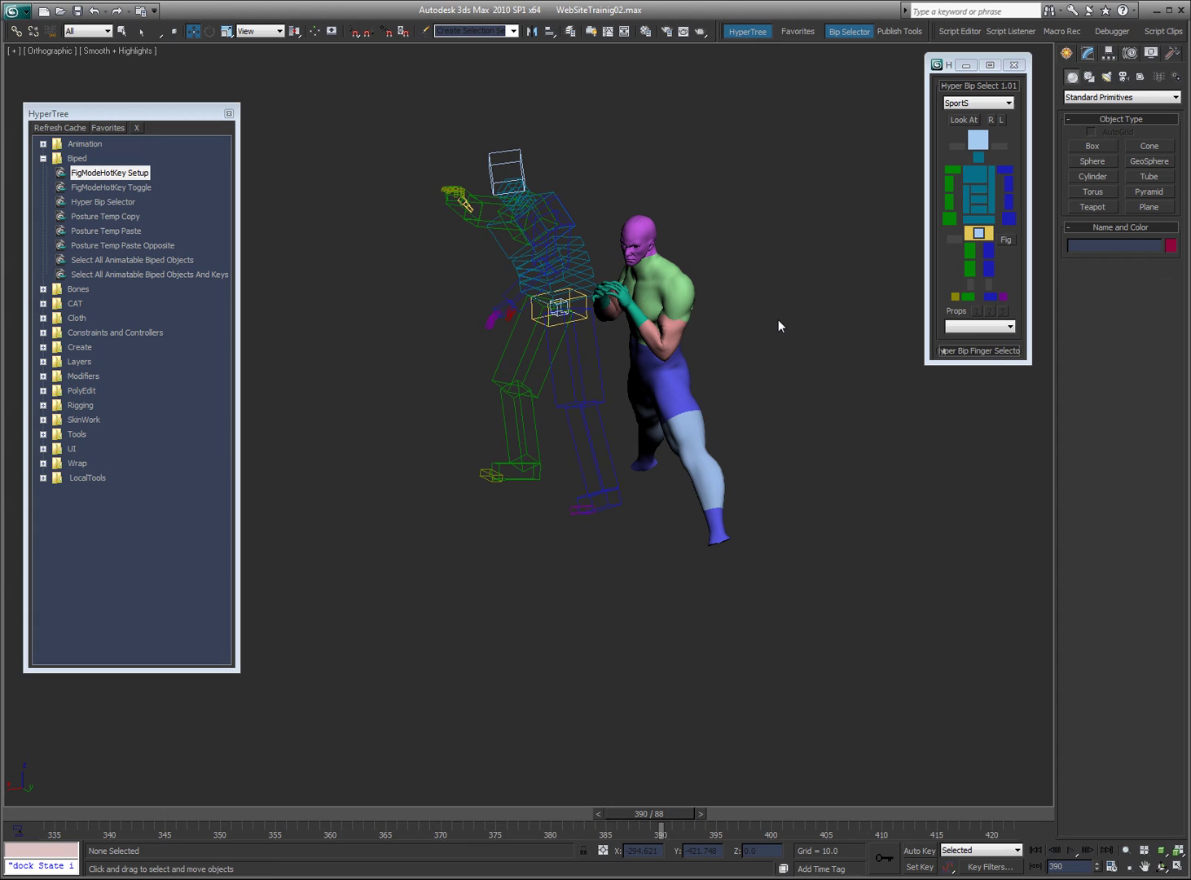
left_click(990, 327)
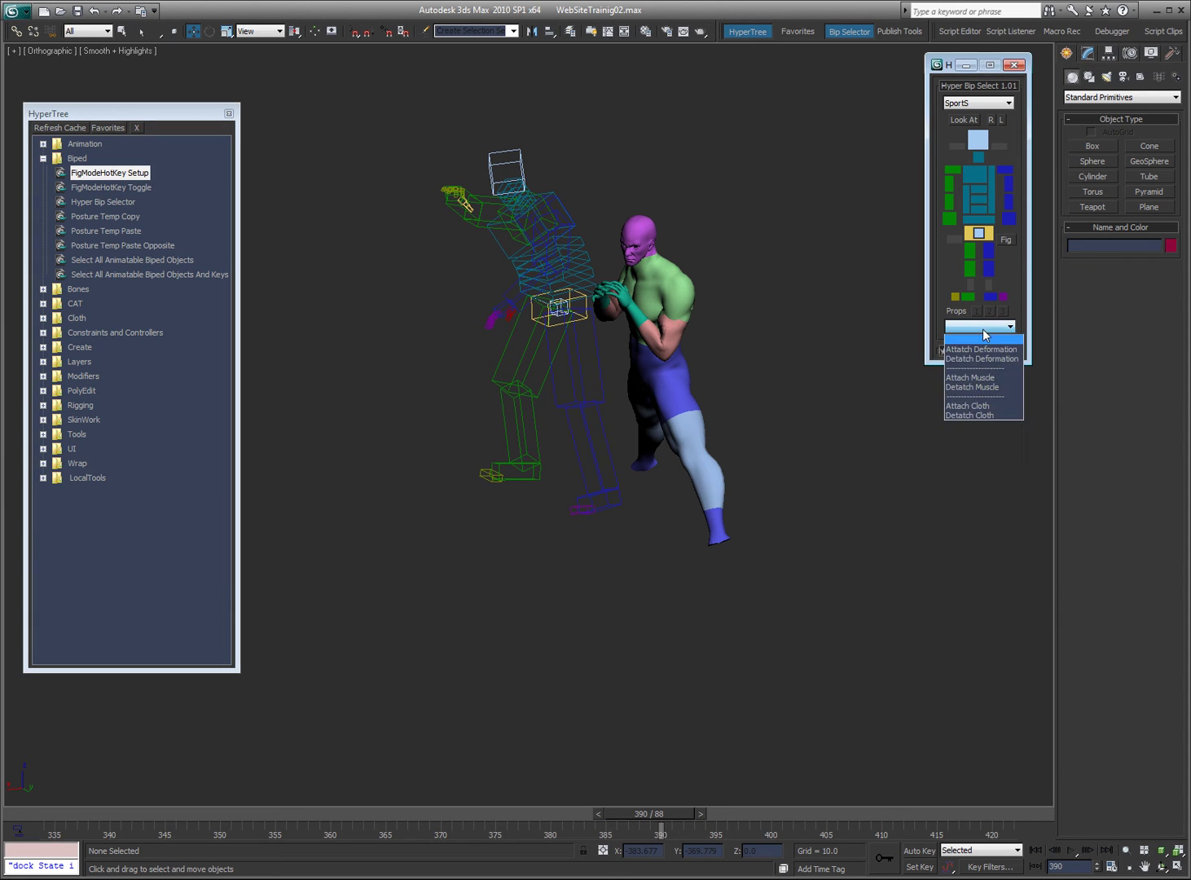
left_click(980, 349)
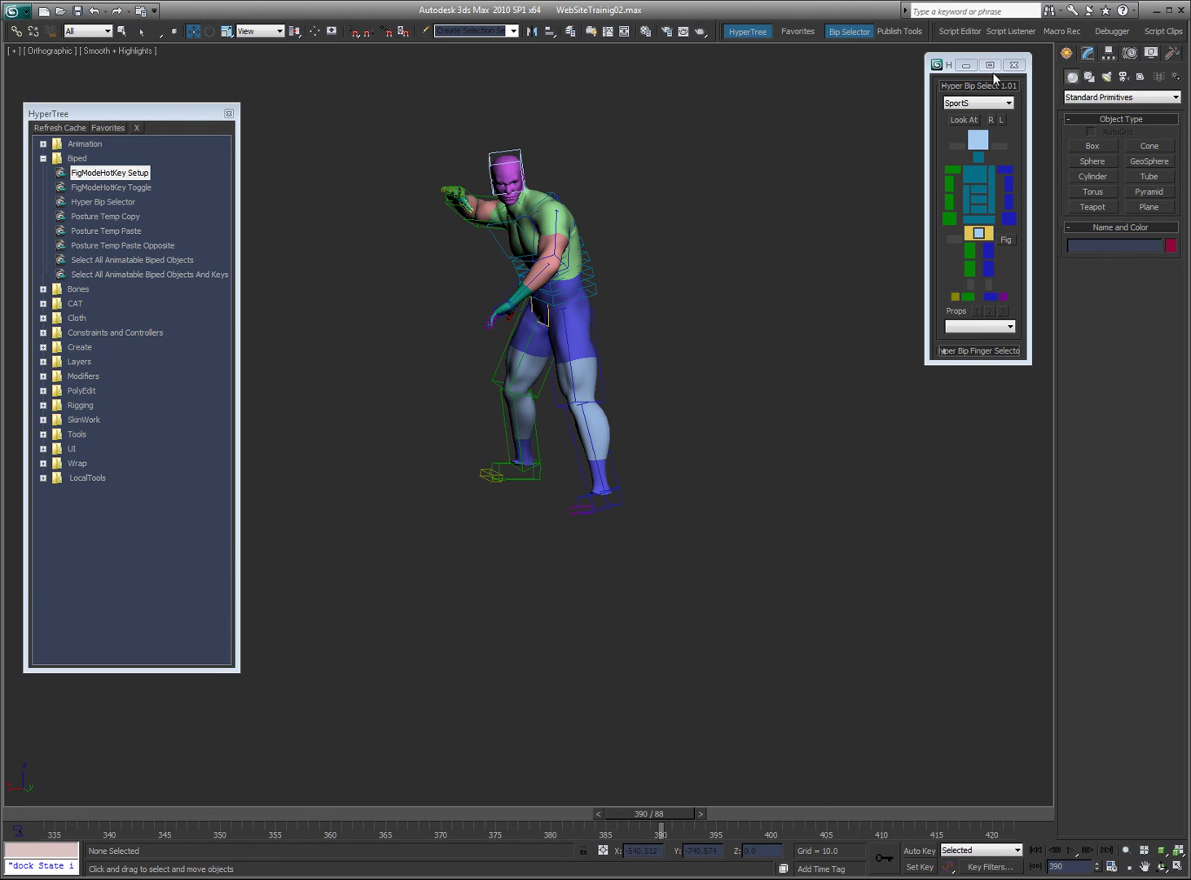
Close Hyper Bip Select, pick Posture Temp Copy, and show Motion parameters for the spine control
key("b")
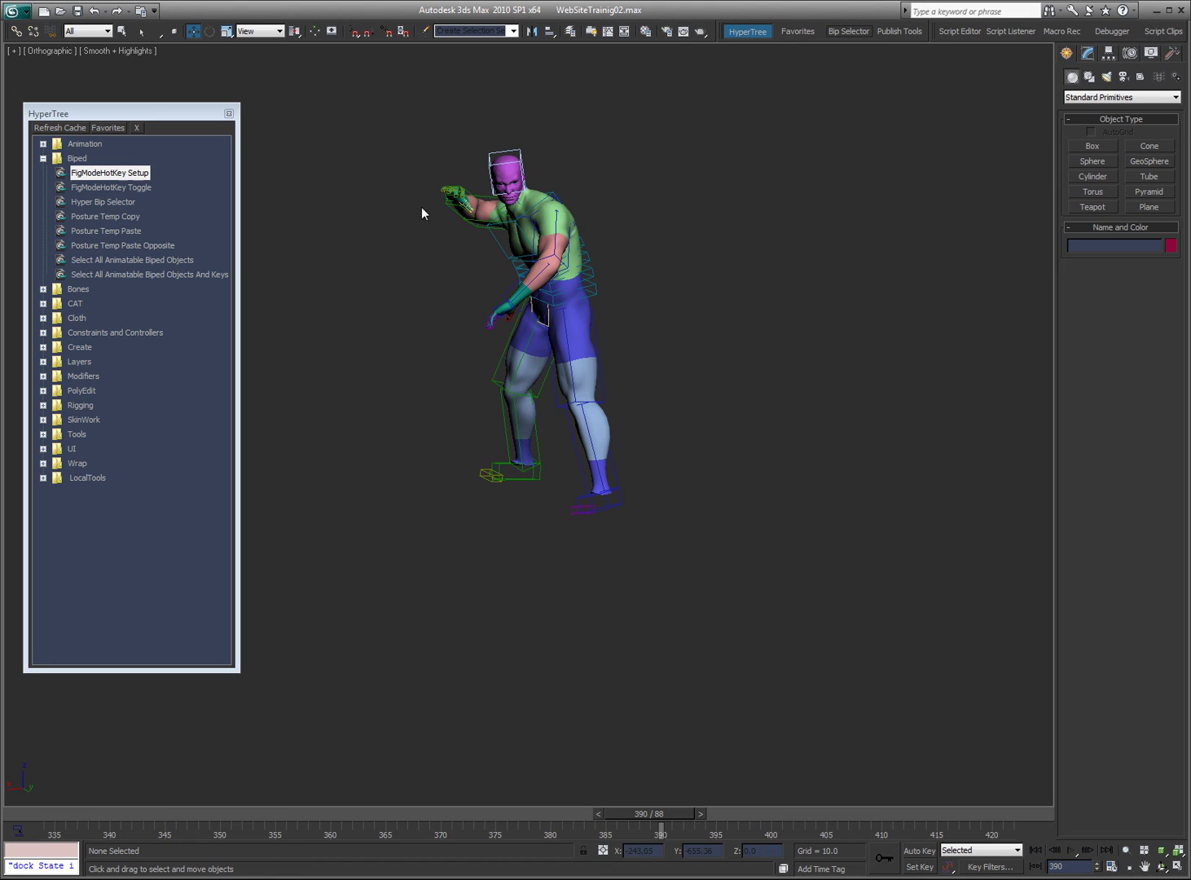
left_click(118, 186)
left_click(96, 216)
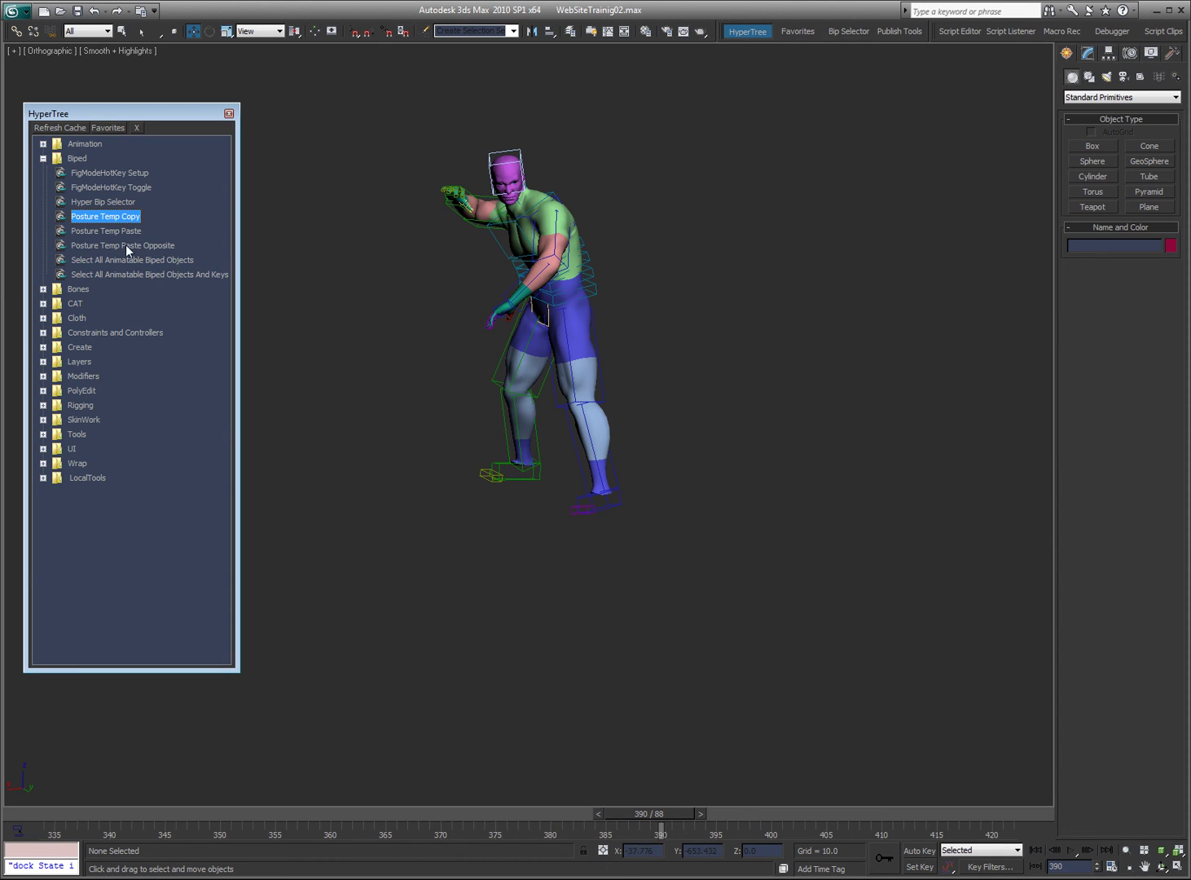
left_click(1149, 54)
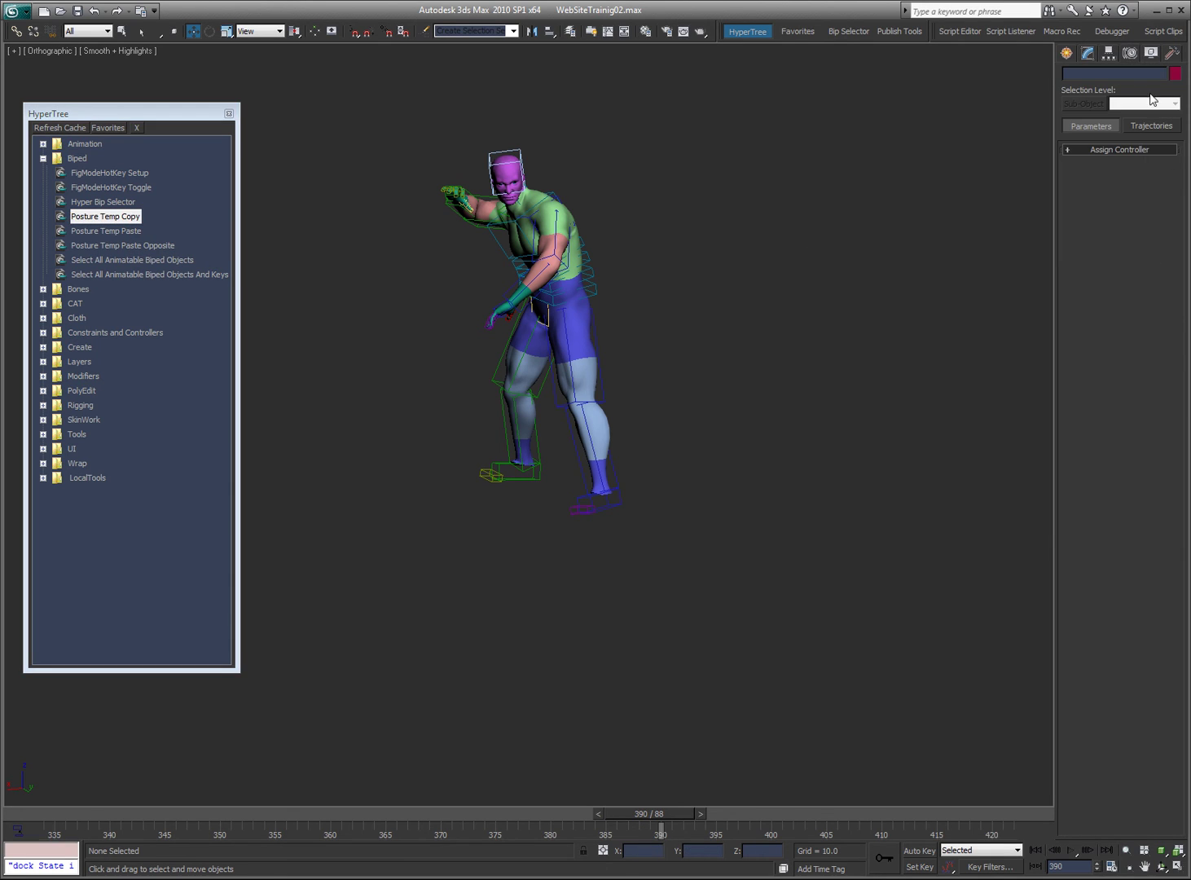
left_click(597, 284)
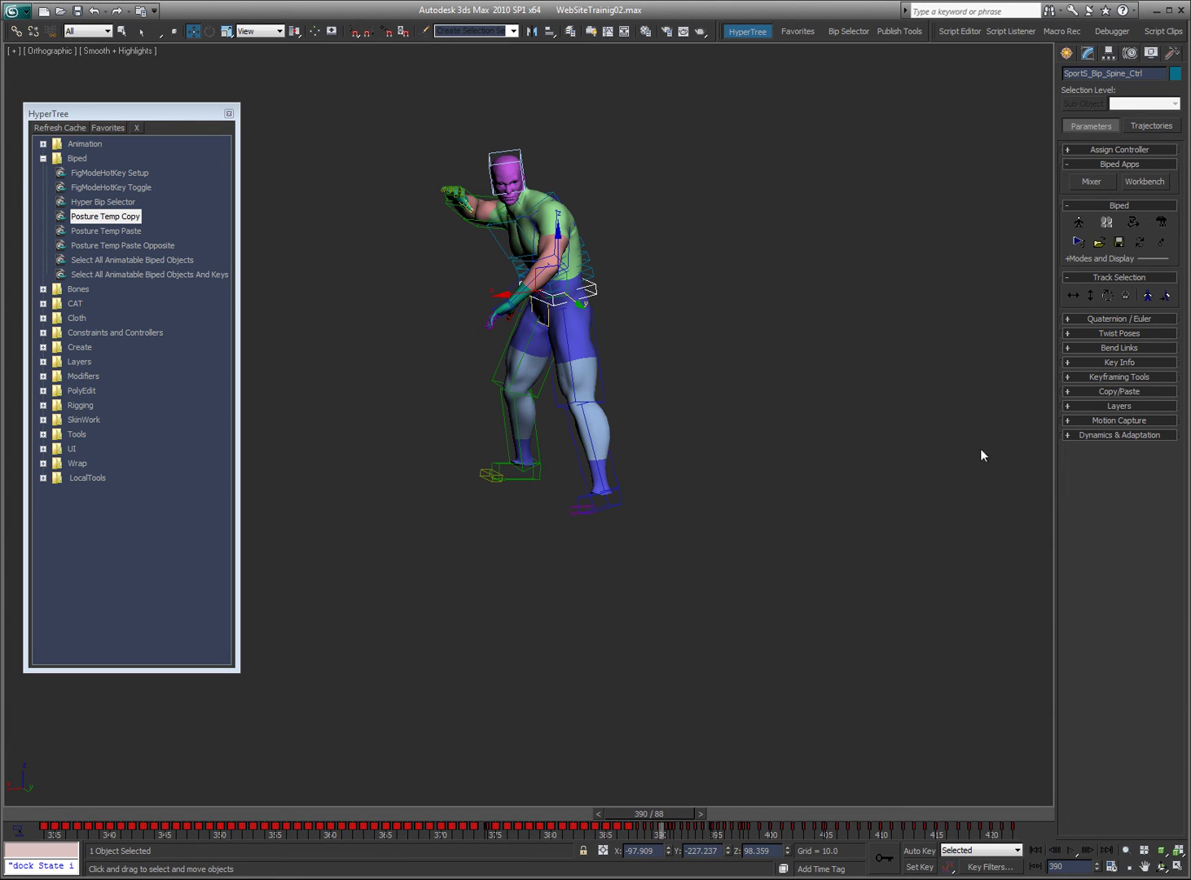
left_click(343, 240)
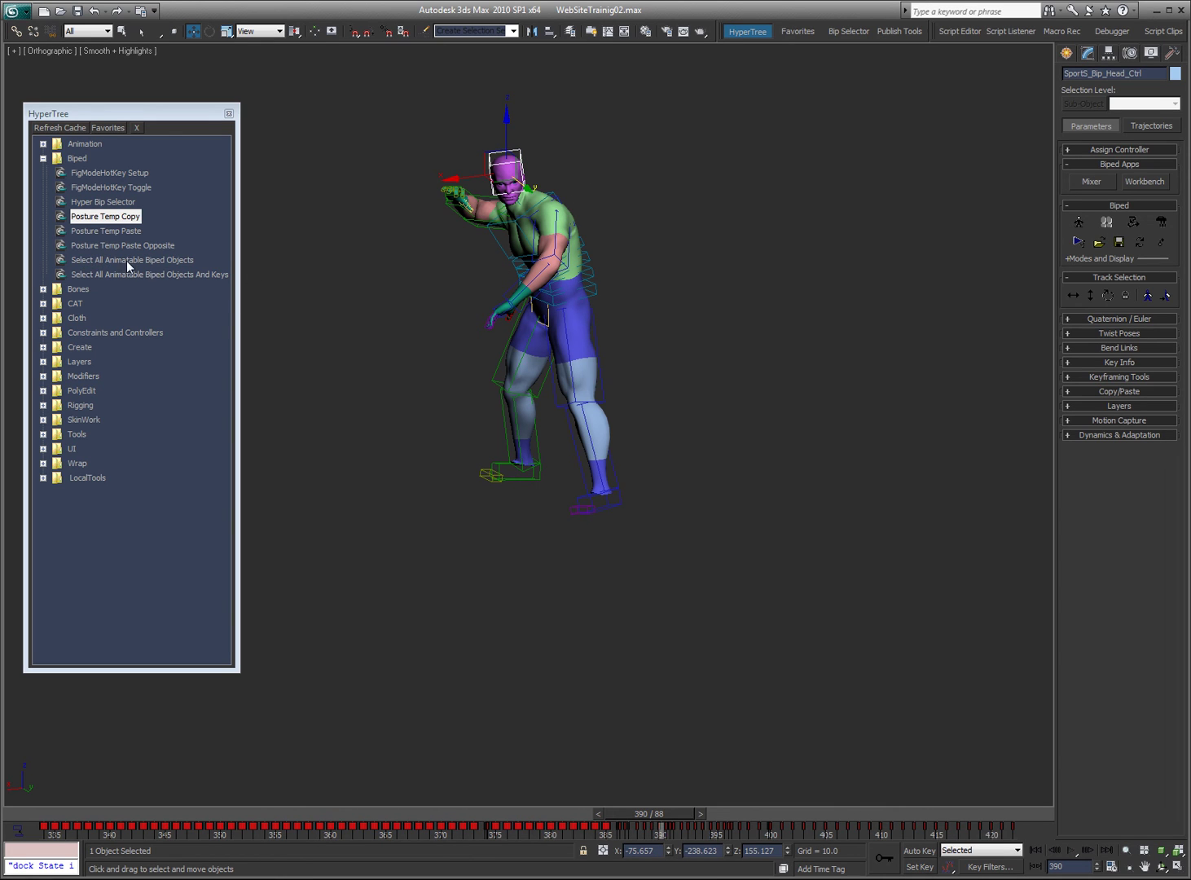
Run Select All Animatable Biped Objects, then the And Keys variant, and deselect everything
double_click(154, 262)
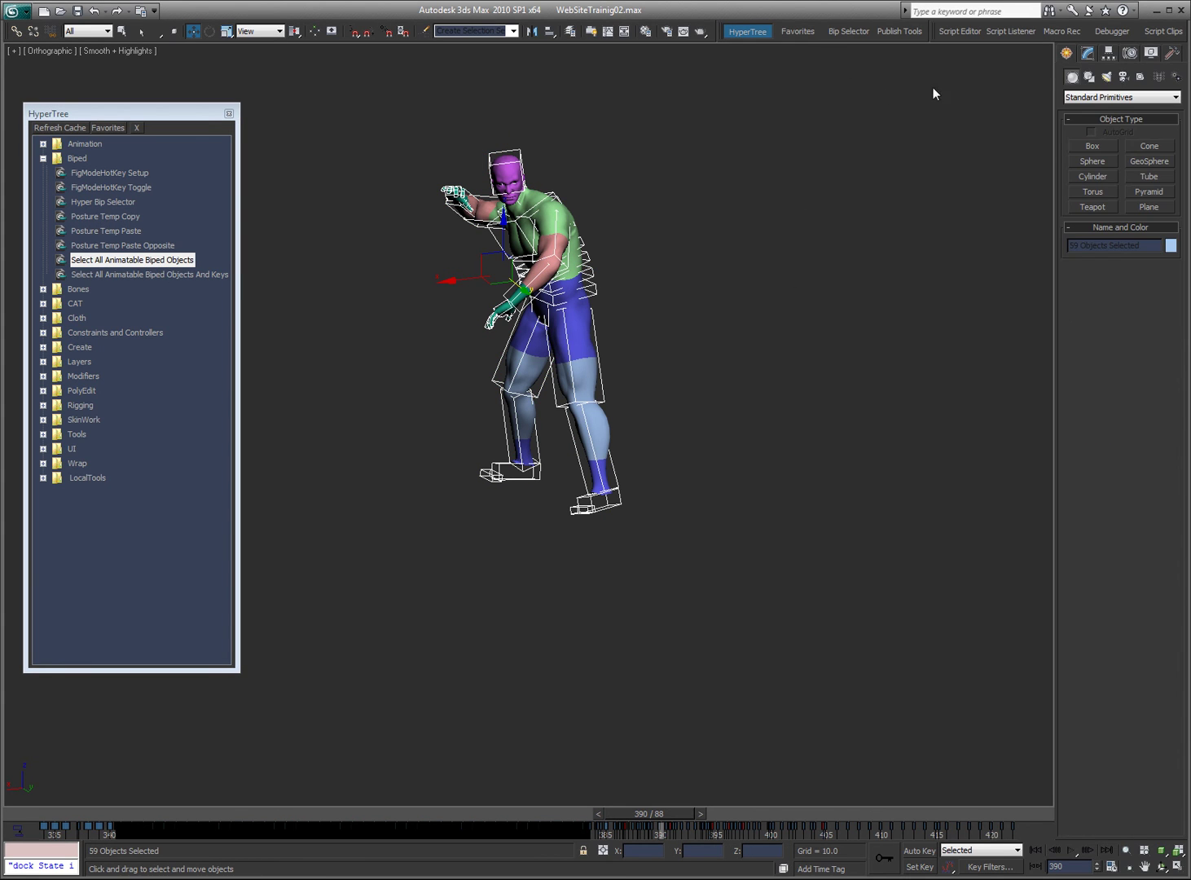
left_click(330, 265)
left_click(521, 151)
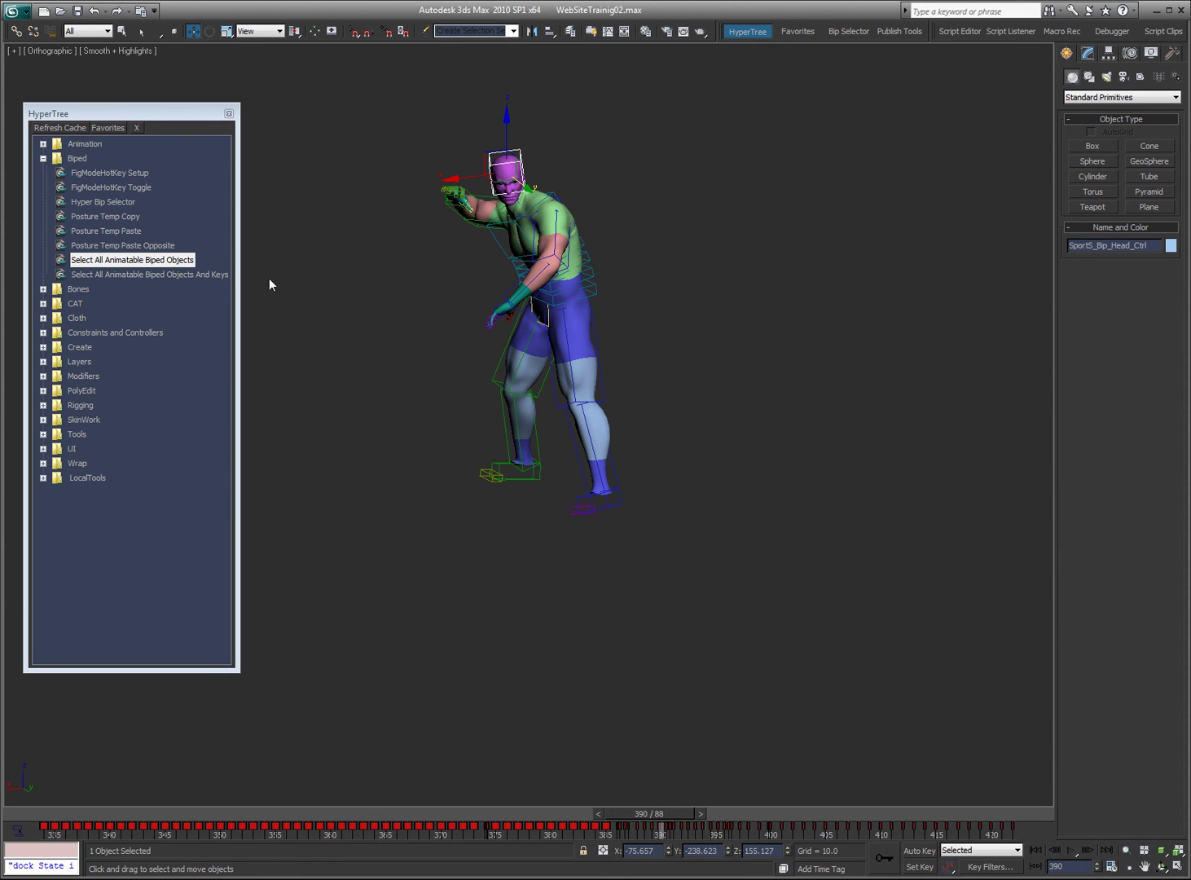
left_click(166, 274)
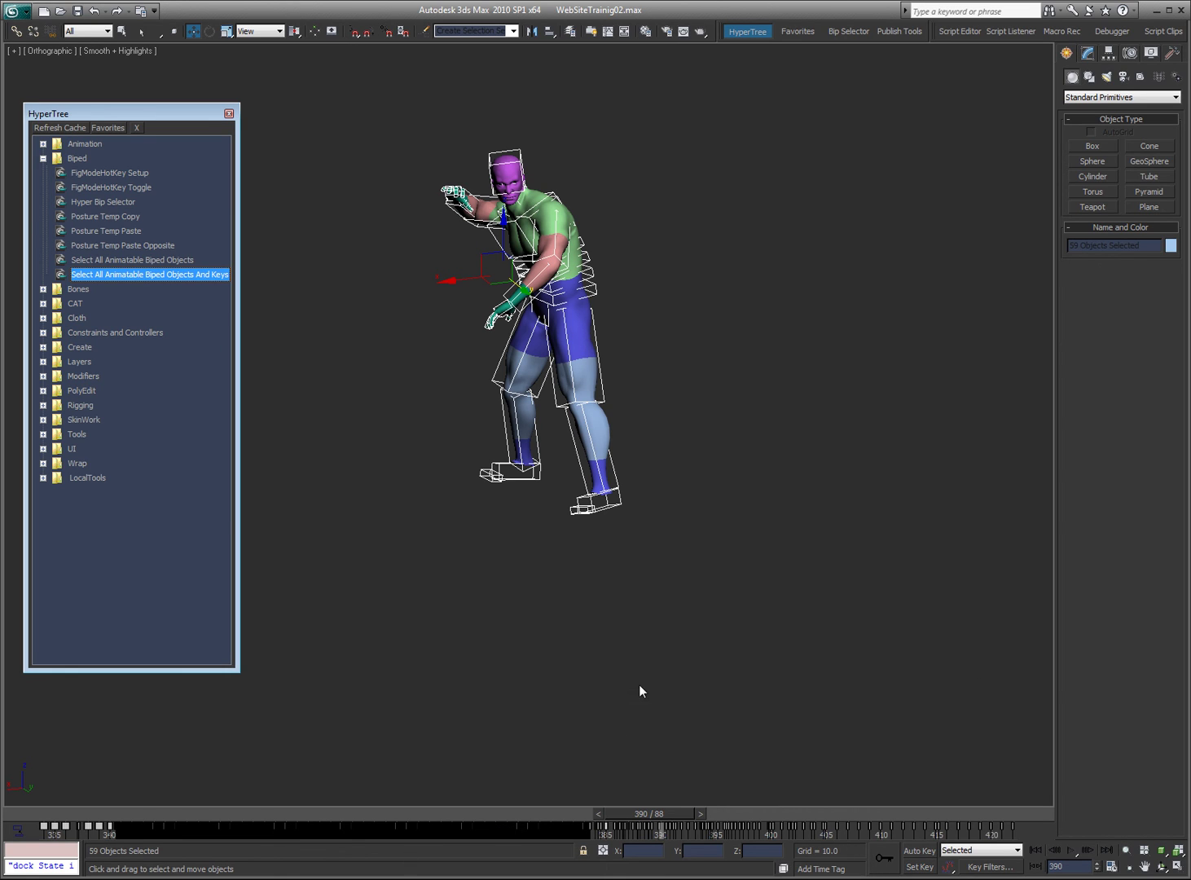
left_click(855, 533)
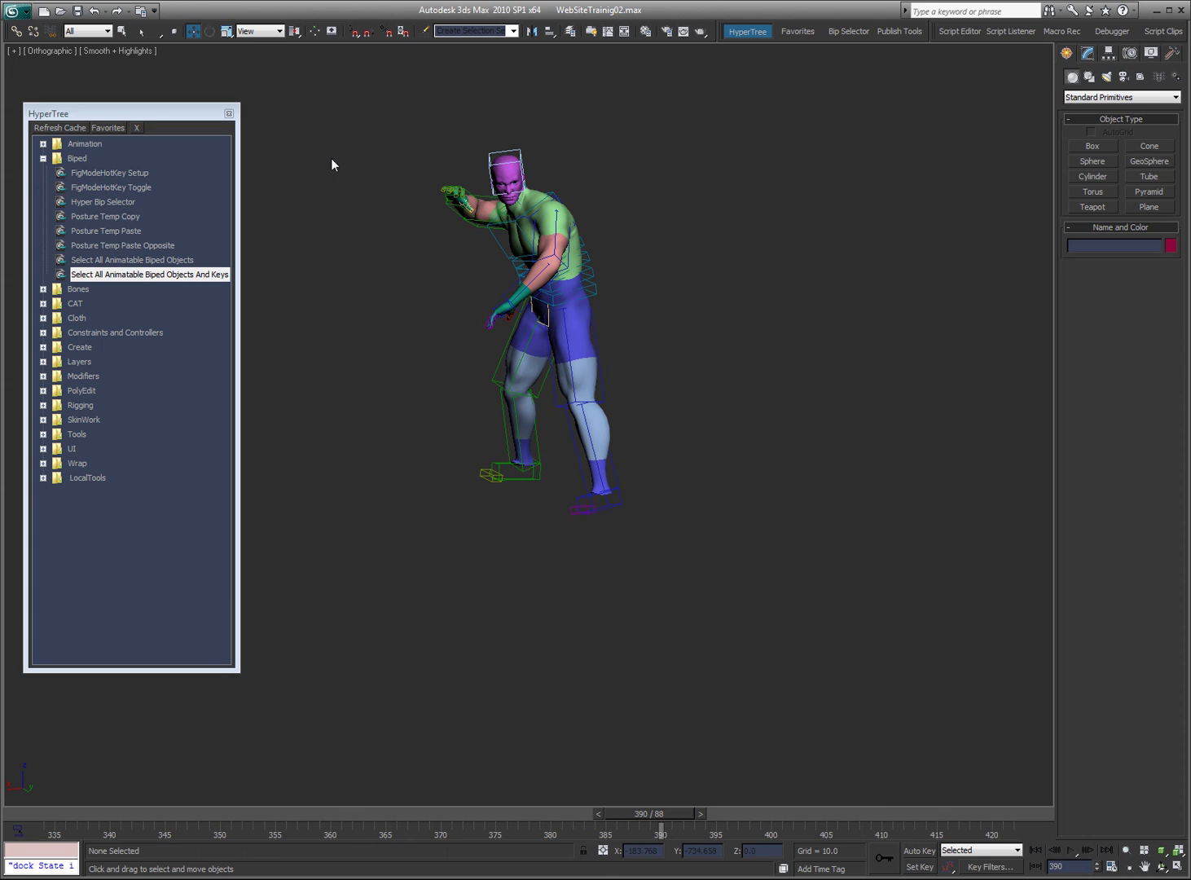
Show the Cloth scripts in HyperTree and set the animation to frame 334
left_click(44, 158)
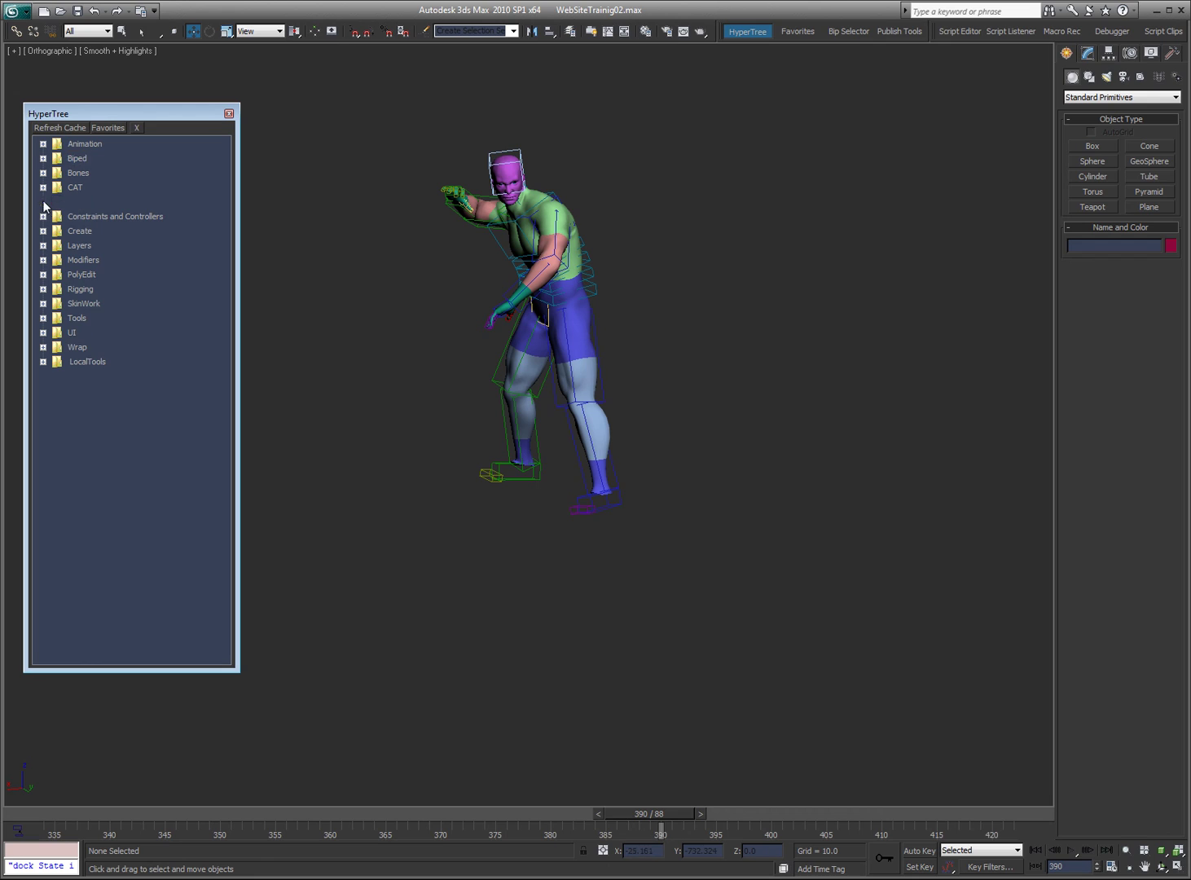
left_click(43, 201)
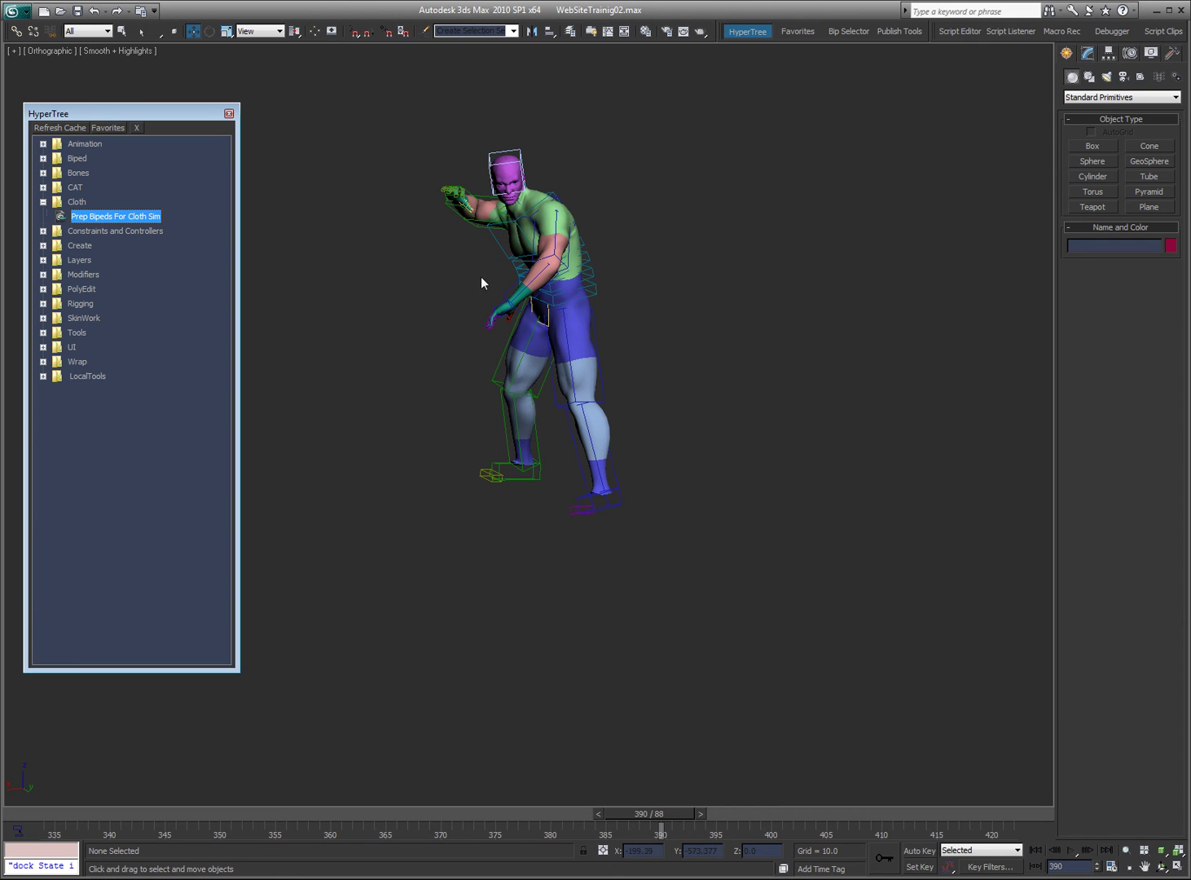
left_click_drag(652, 813, 62, 814)
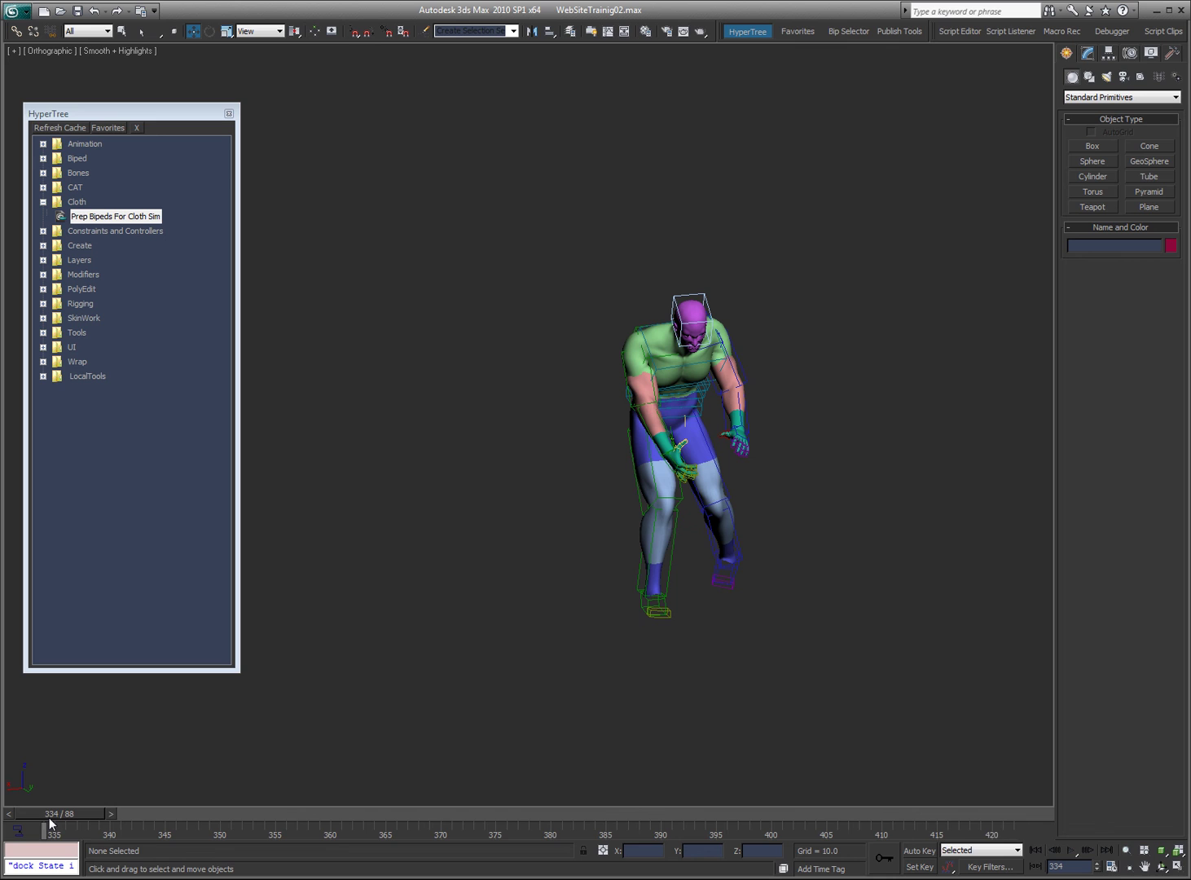
left_click_drag(53, 816, 1109, 817)
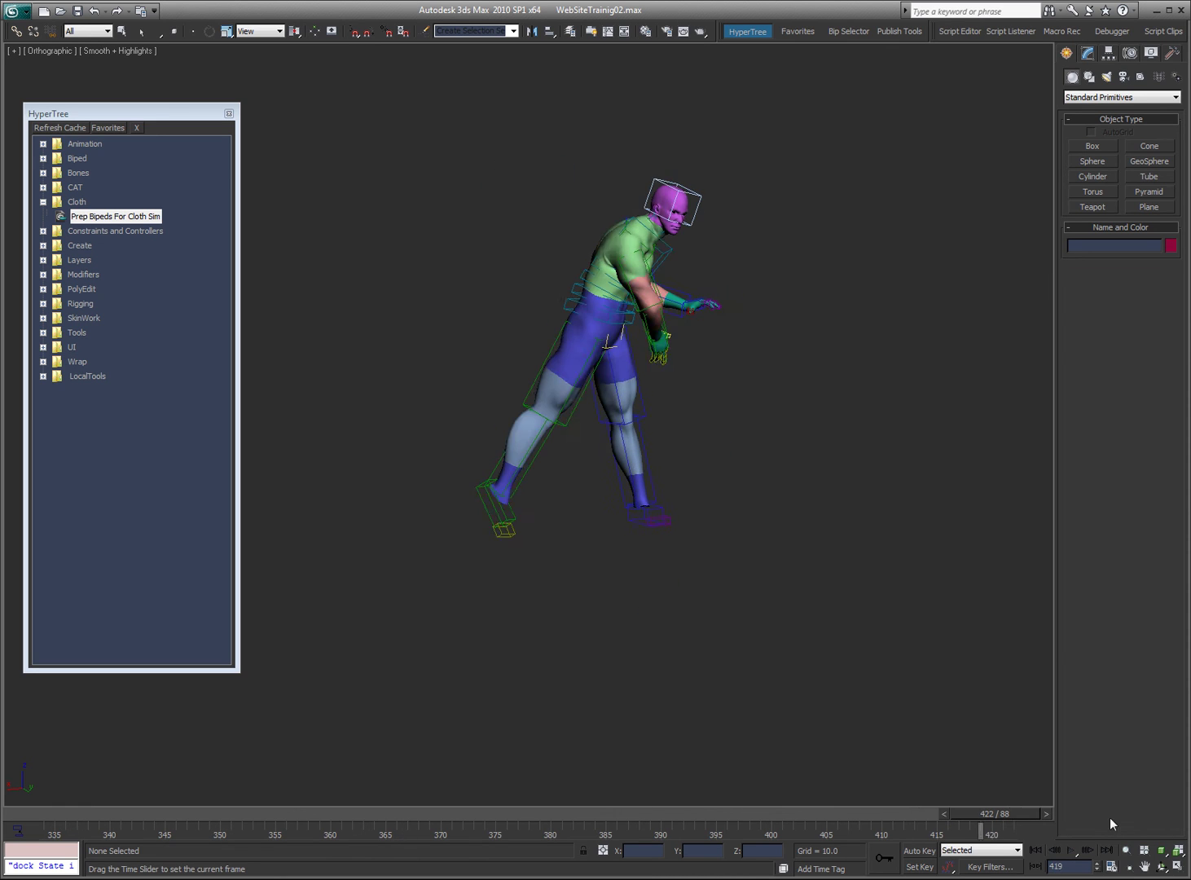
left_click_drag(927, 810, 13, 814)
View the biped in wireframe, zooming in on the hips and back out to the whole character
key("w")
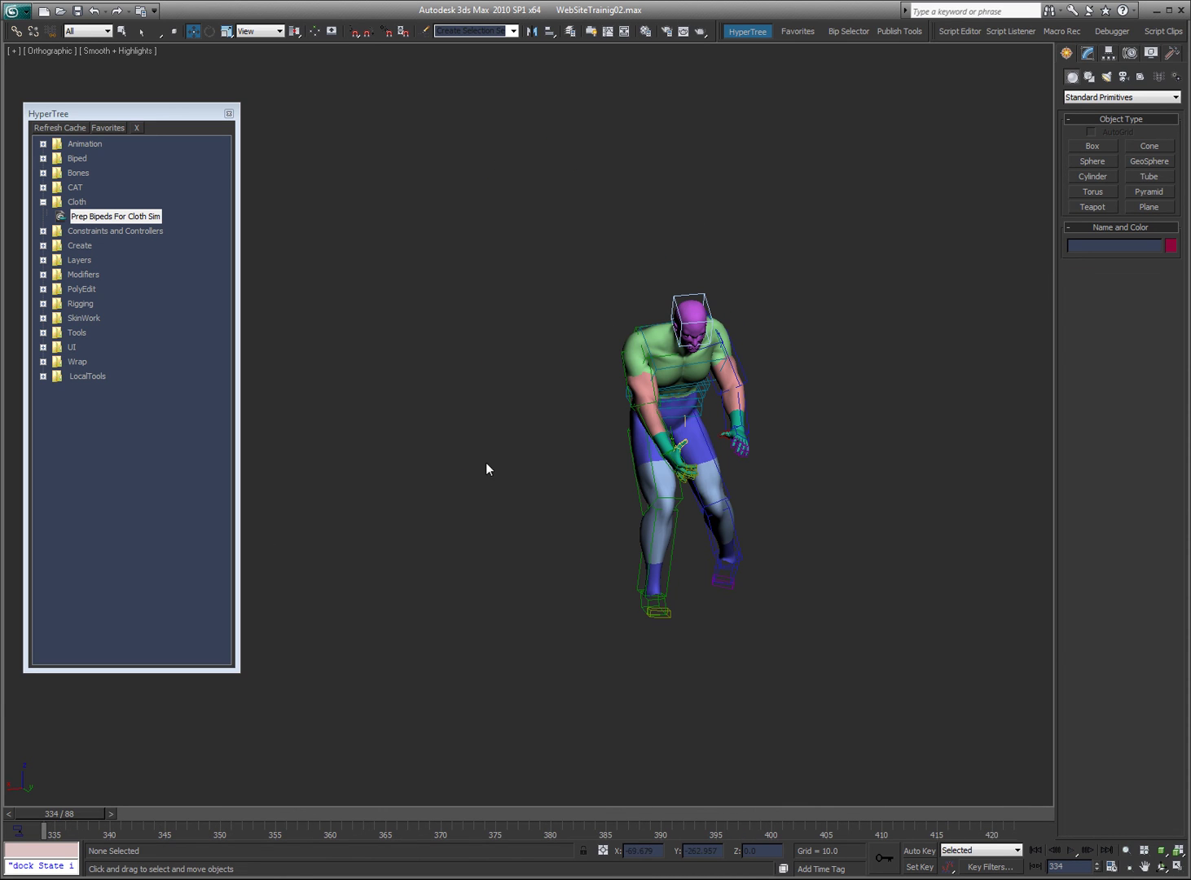
left_click(708, 307)
key("F3")
left_click(708, 421)
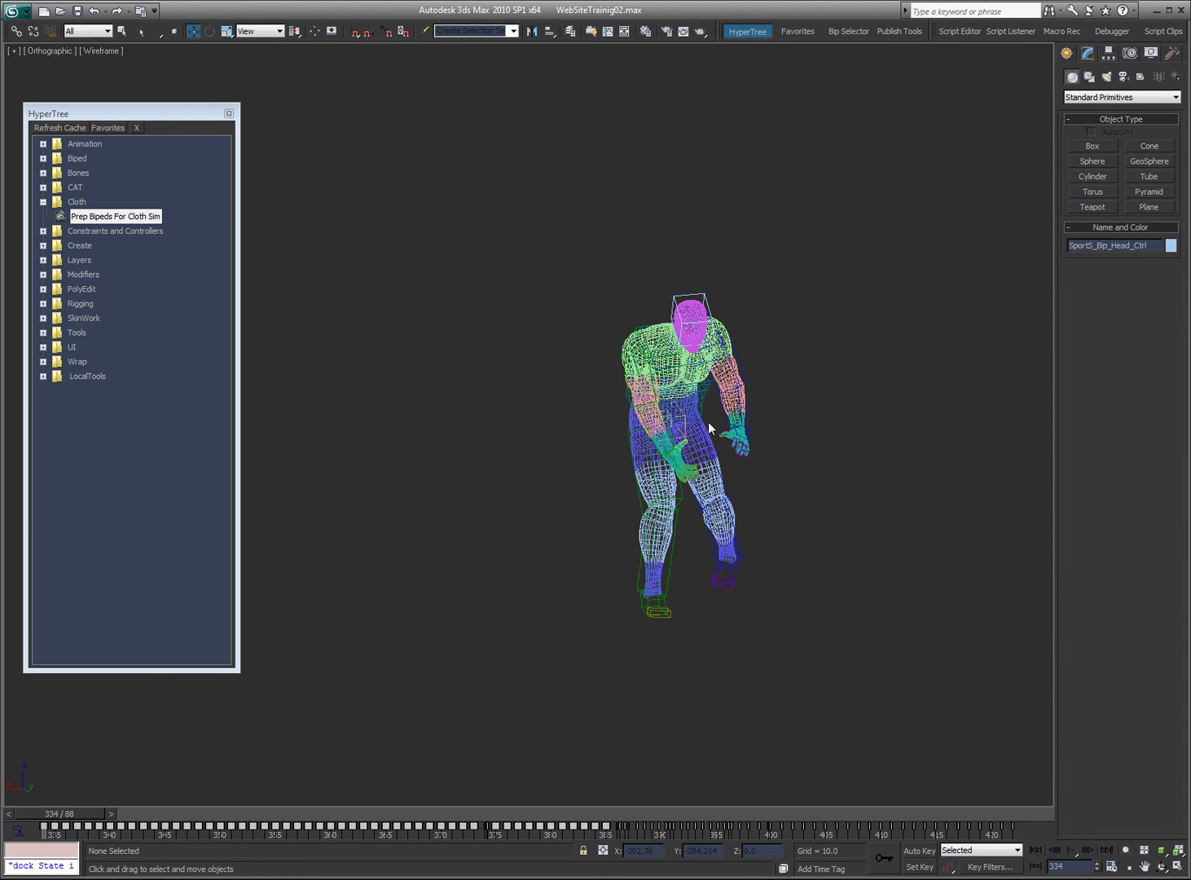
key("ctrl+w")
left_click_drag(611, 398, 638, 451)
key("Escape")
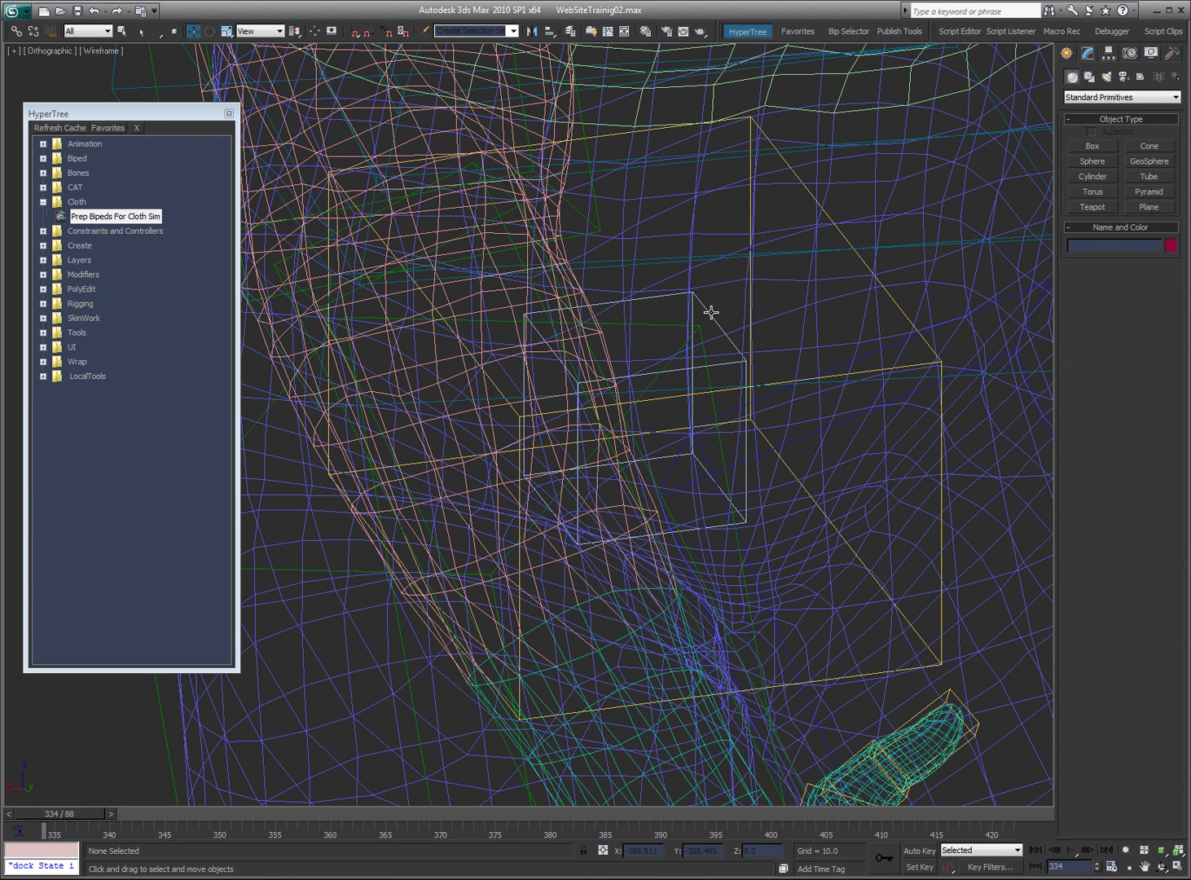
left_click(733, 328)
key("shift+z")
key("F3")
key("F3")
key("F3")
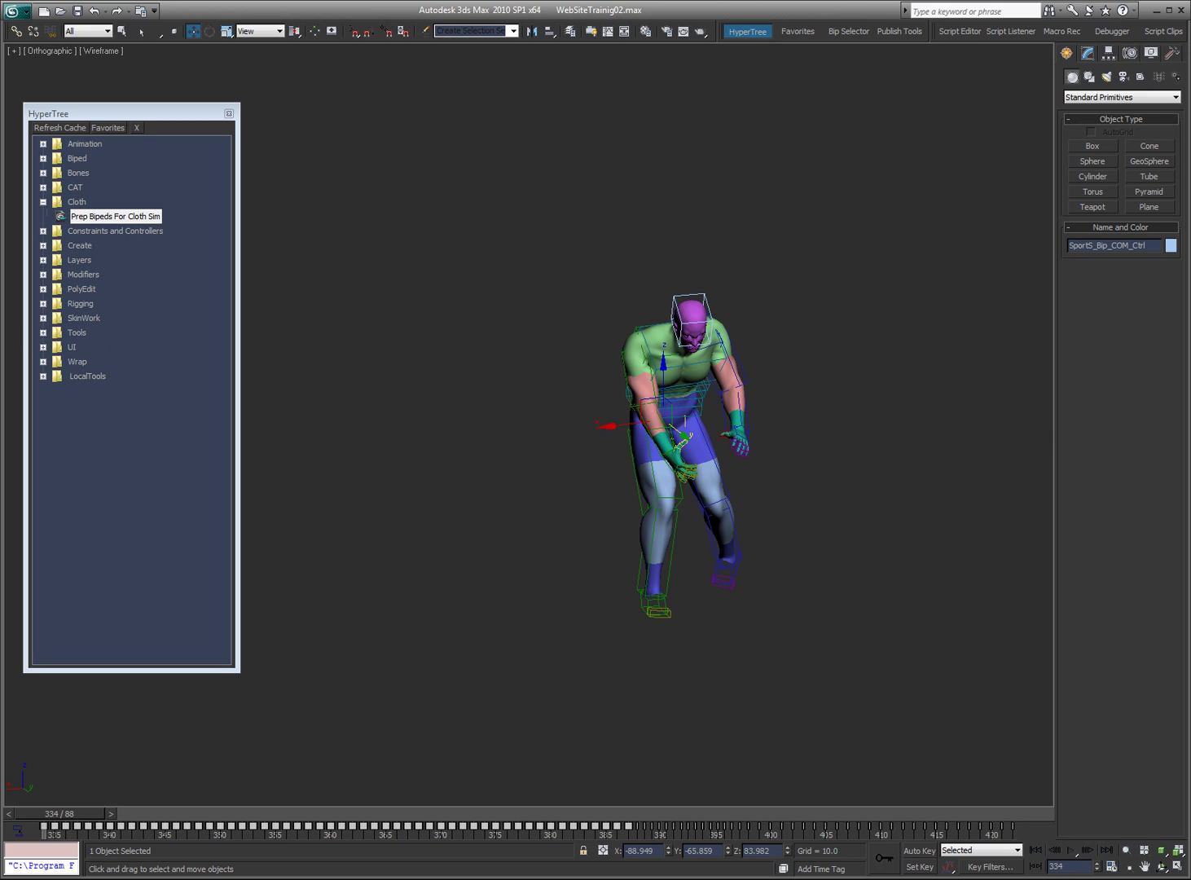
key("F3")
key("F3")
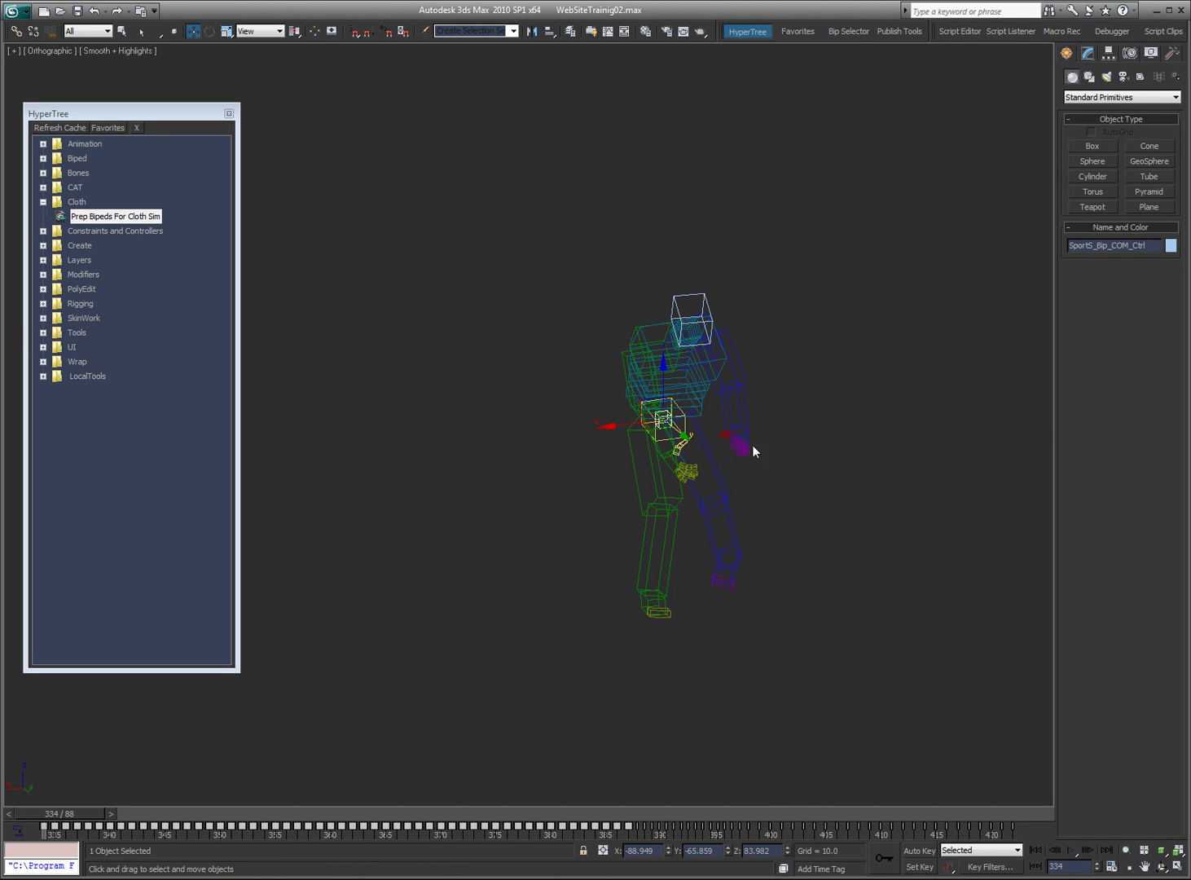
Run Prep Bipeds For Cloth Sim on the SportS biped, confirming and dismissing the completion message
double_click(100, 220)
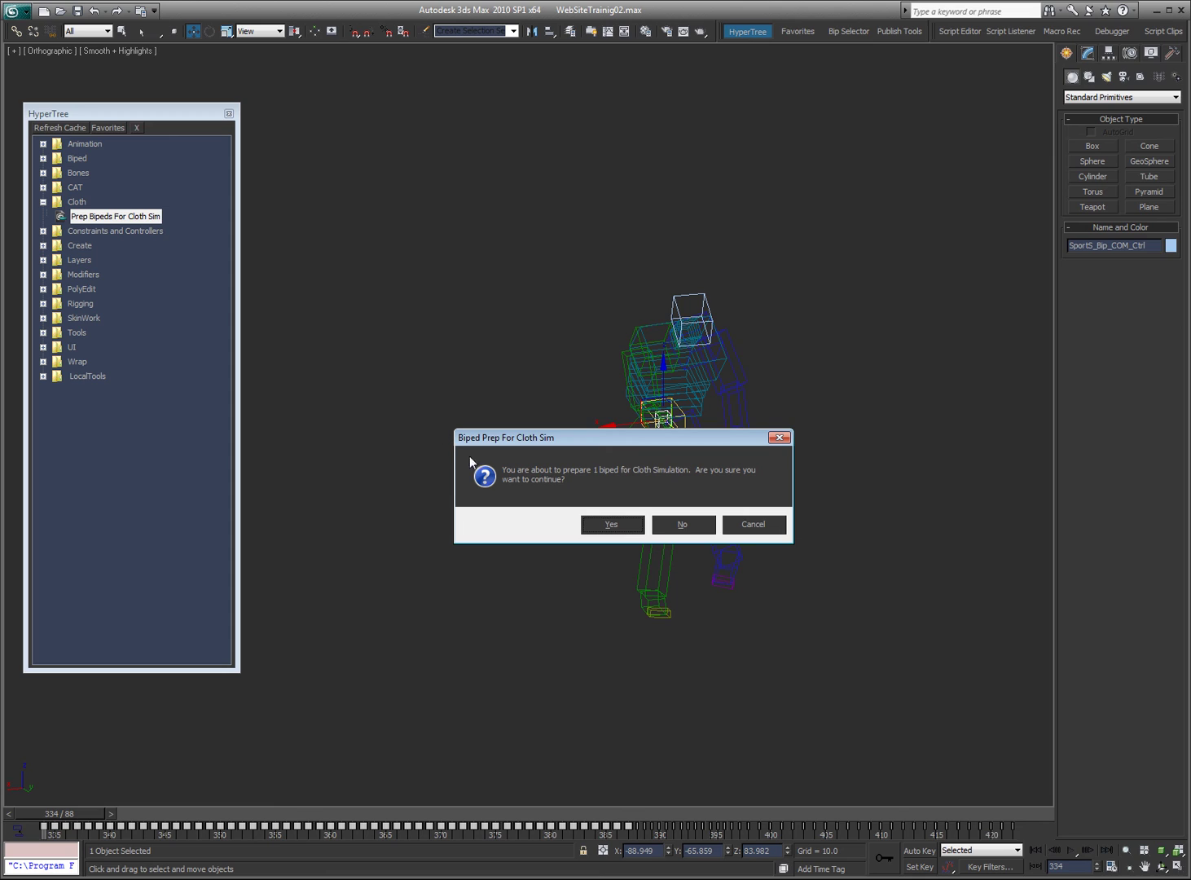
left_click(594, 528)
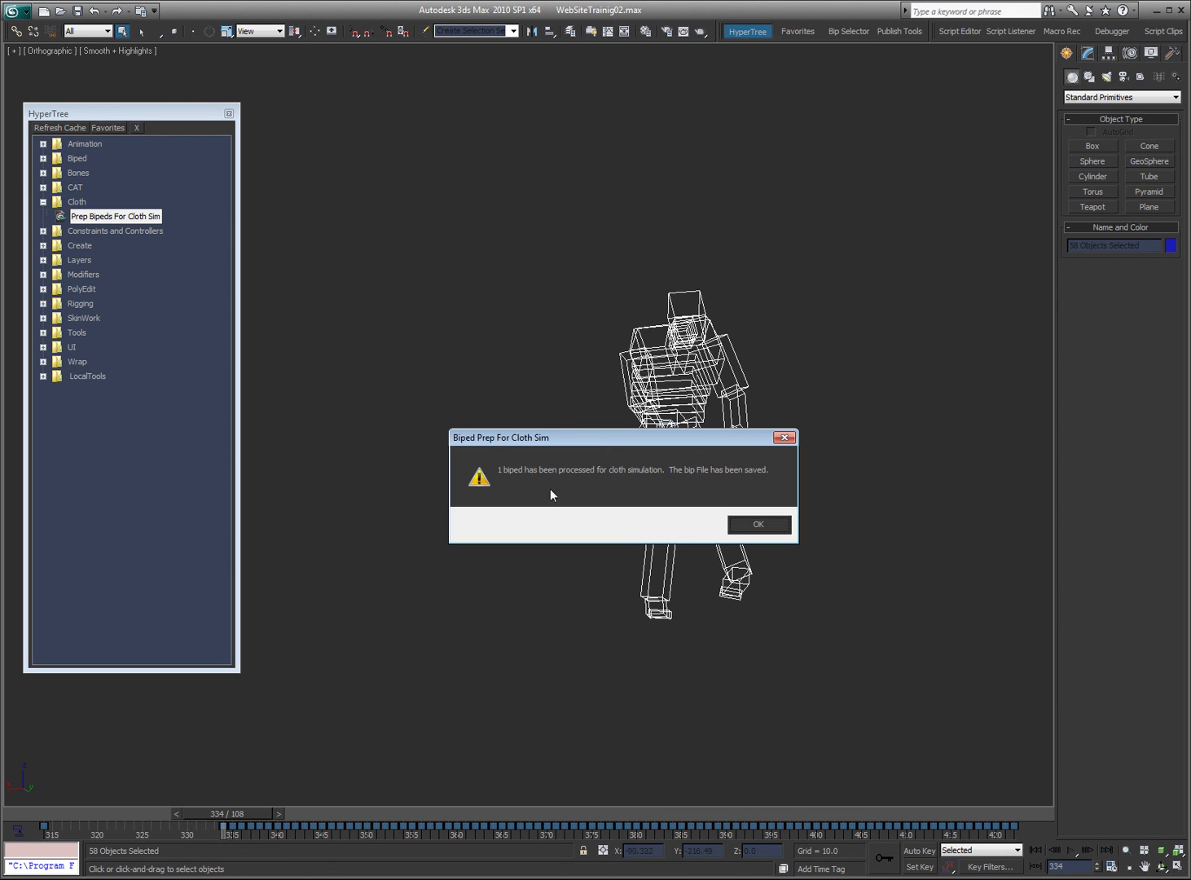
left_click(762, 525)
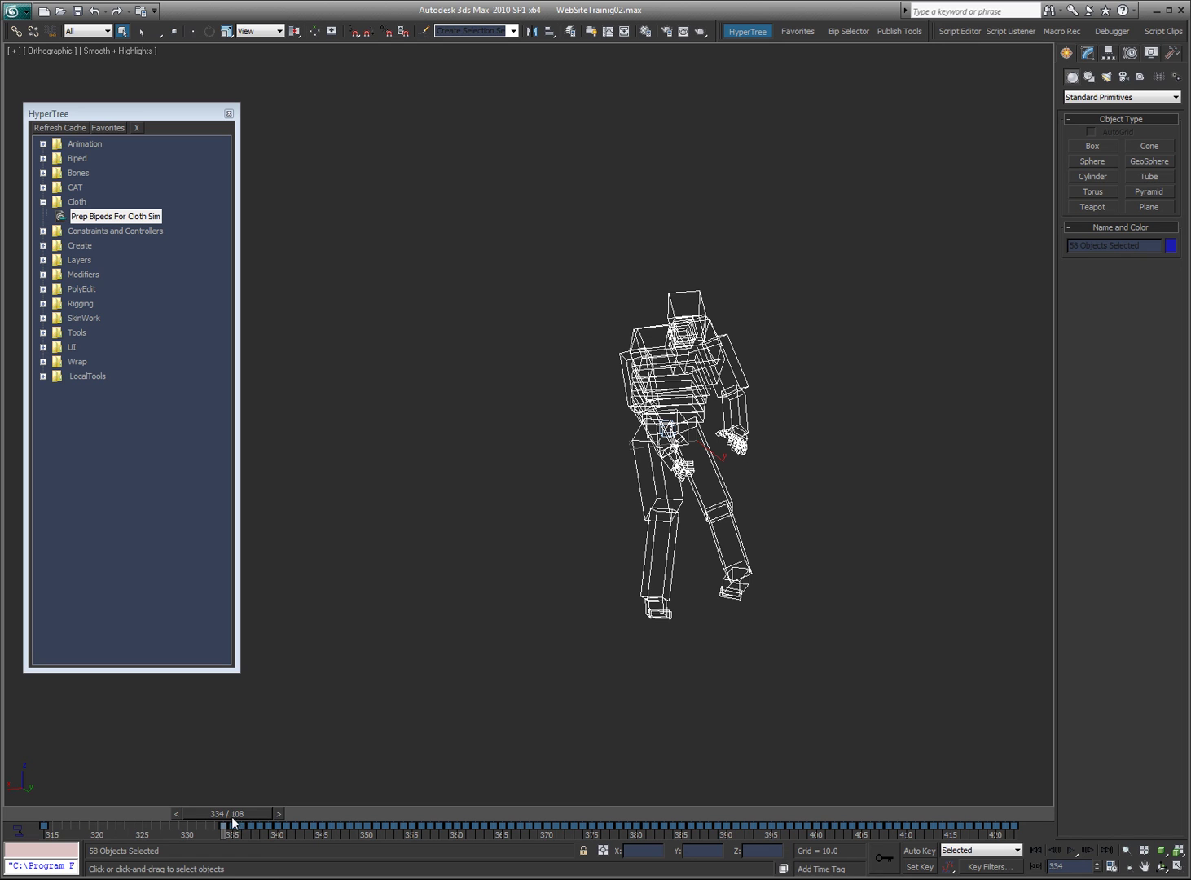
Scrub the prepped walk back to frame 330 and clear the biped selection
left_click_drag(217, 813, 227, 870)
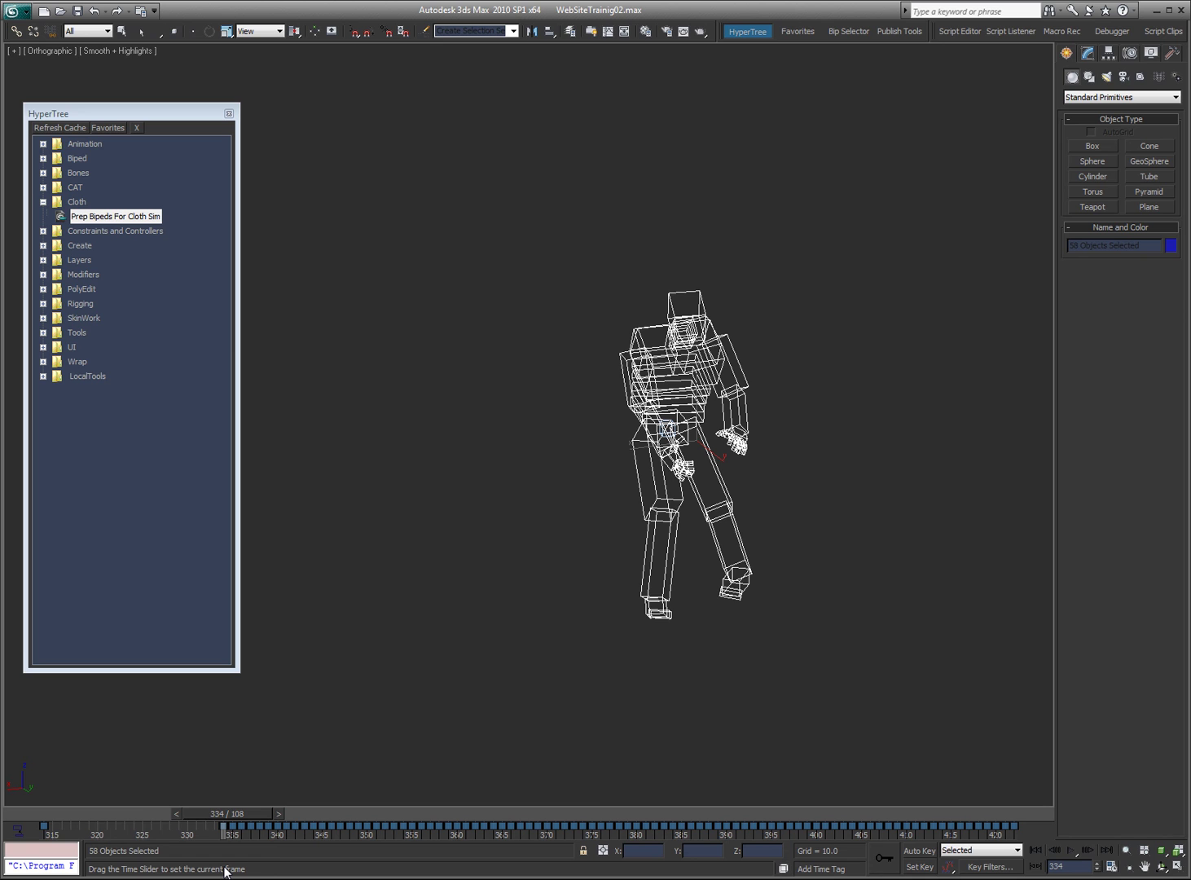
left_click_drag(226, 871, 57, 813)
key("q")
left_click(795, 528)
double_click(626, 434)
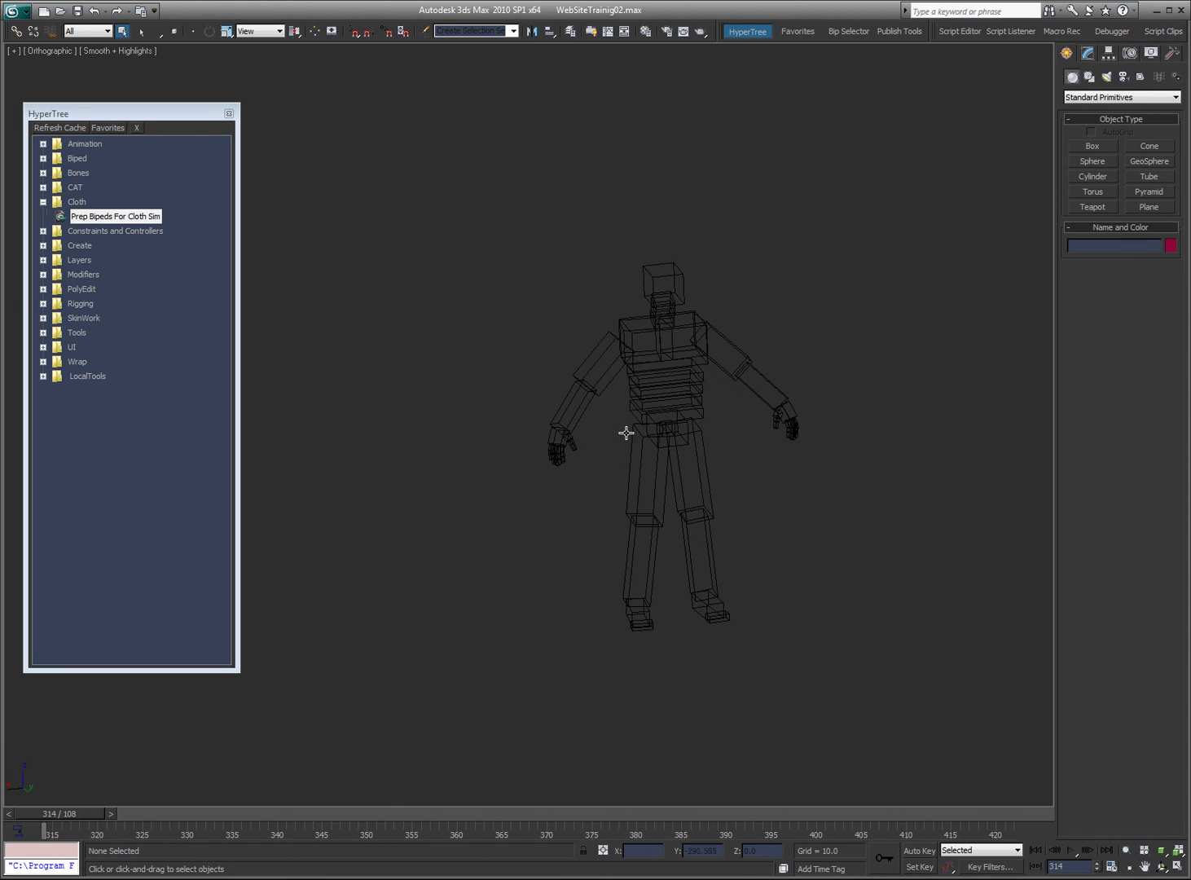
left_click(604, 307)
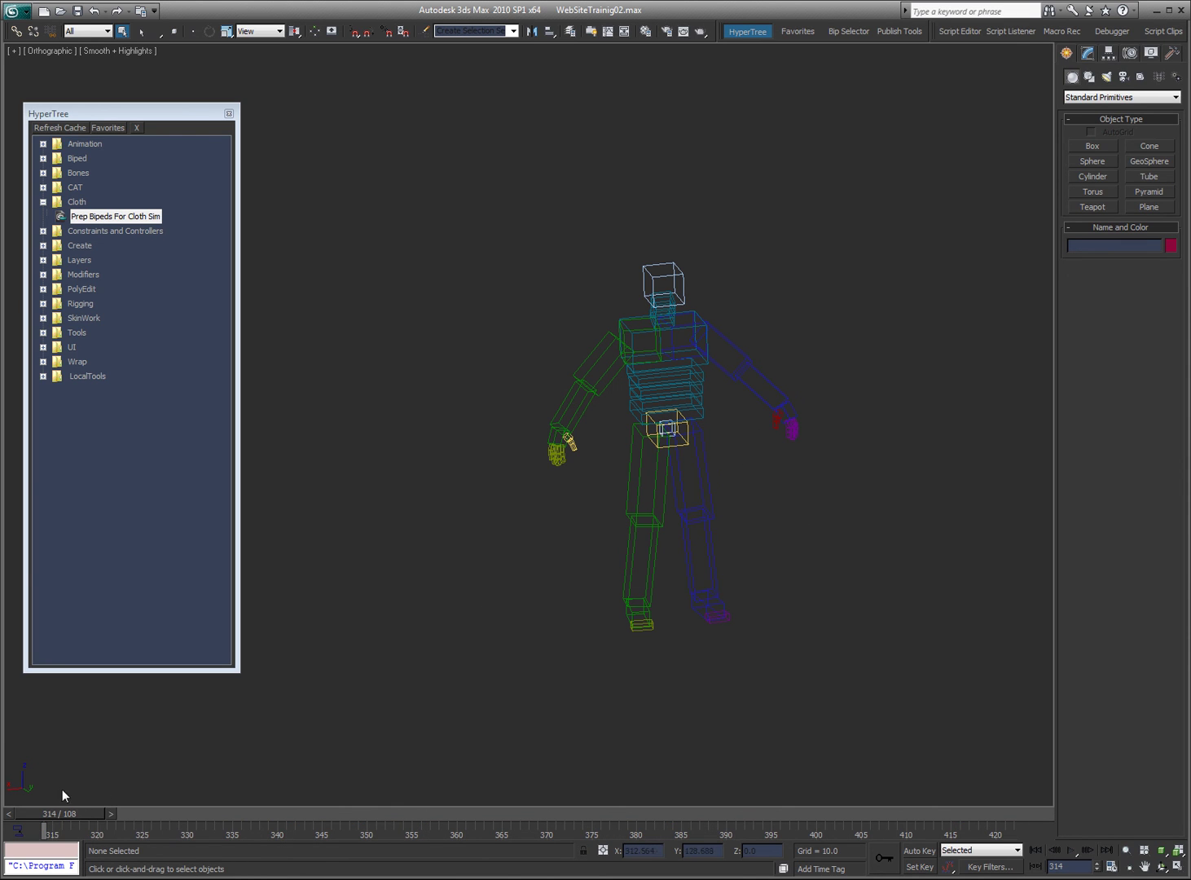
Step to frame 325 and switch HyperTree from the Cloth to the Bones scripts
left_click_drag(47, 817, 8, 785)
left_click_drag(72, 814, 45, 821)
left_click(42, 202)
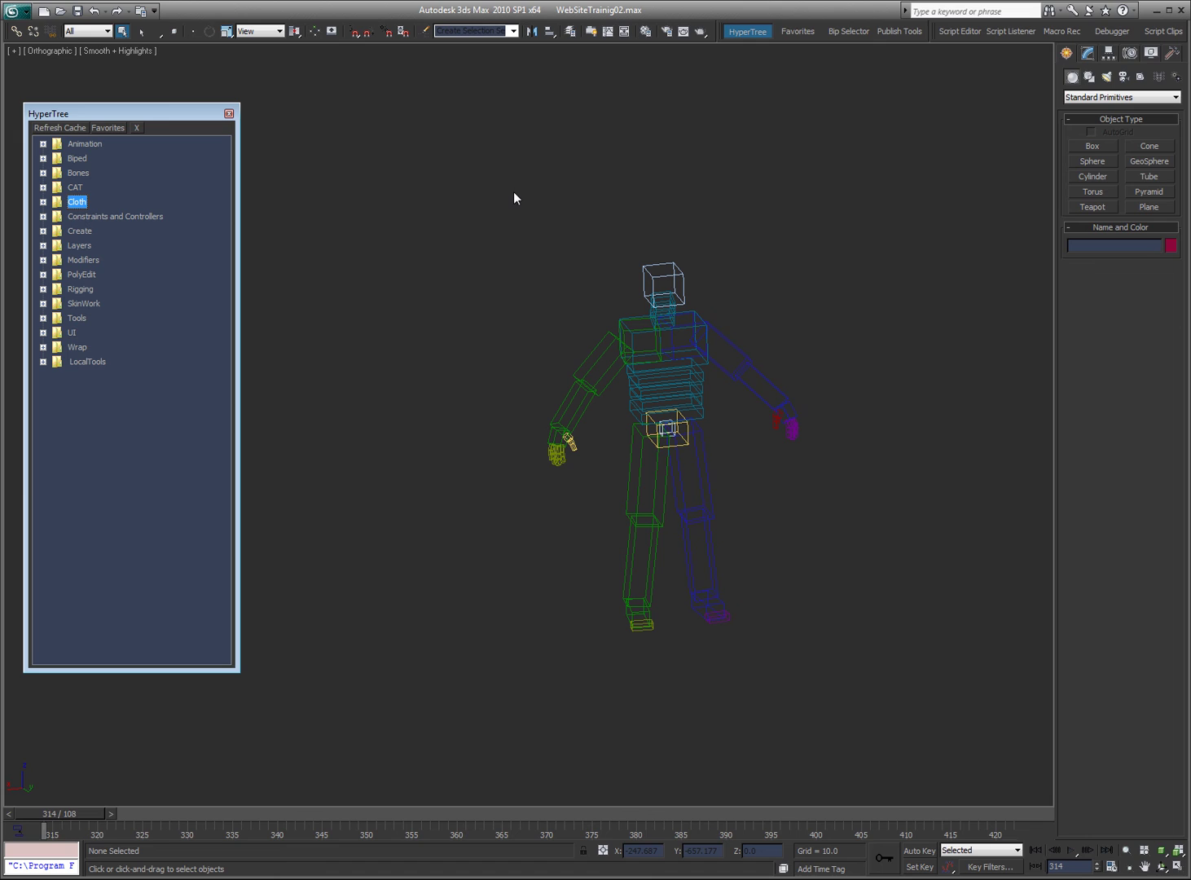
left_click(42, 173)
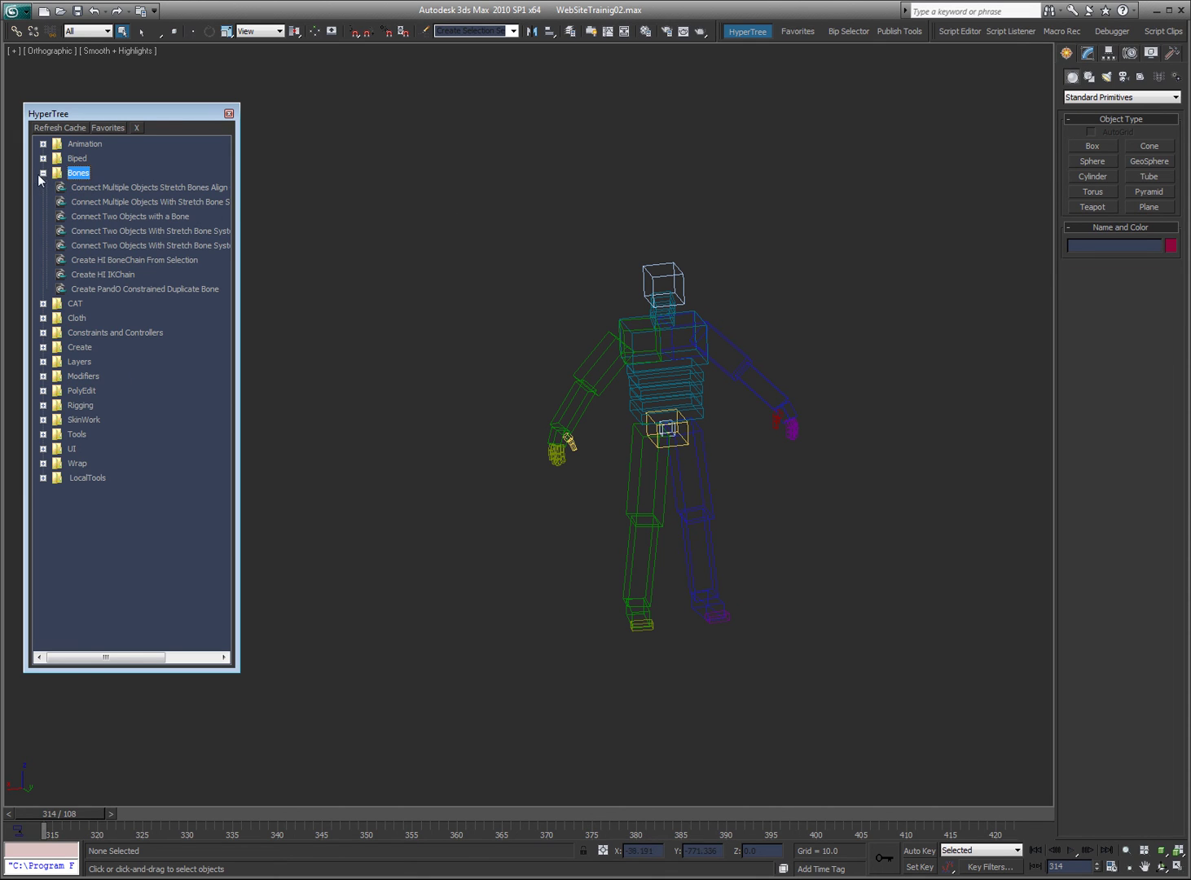